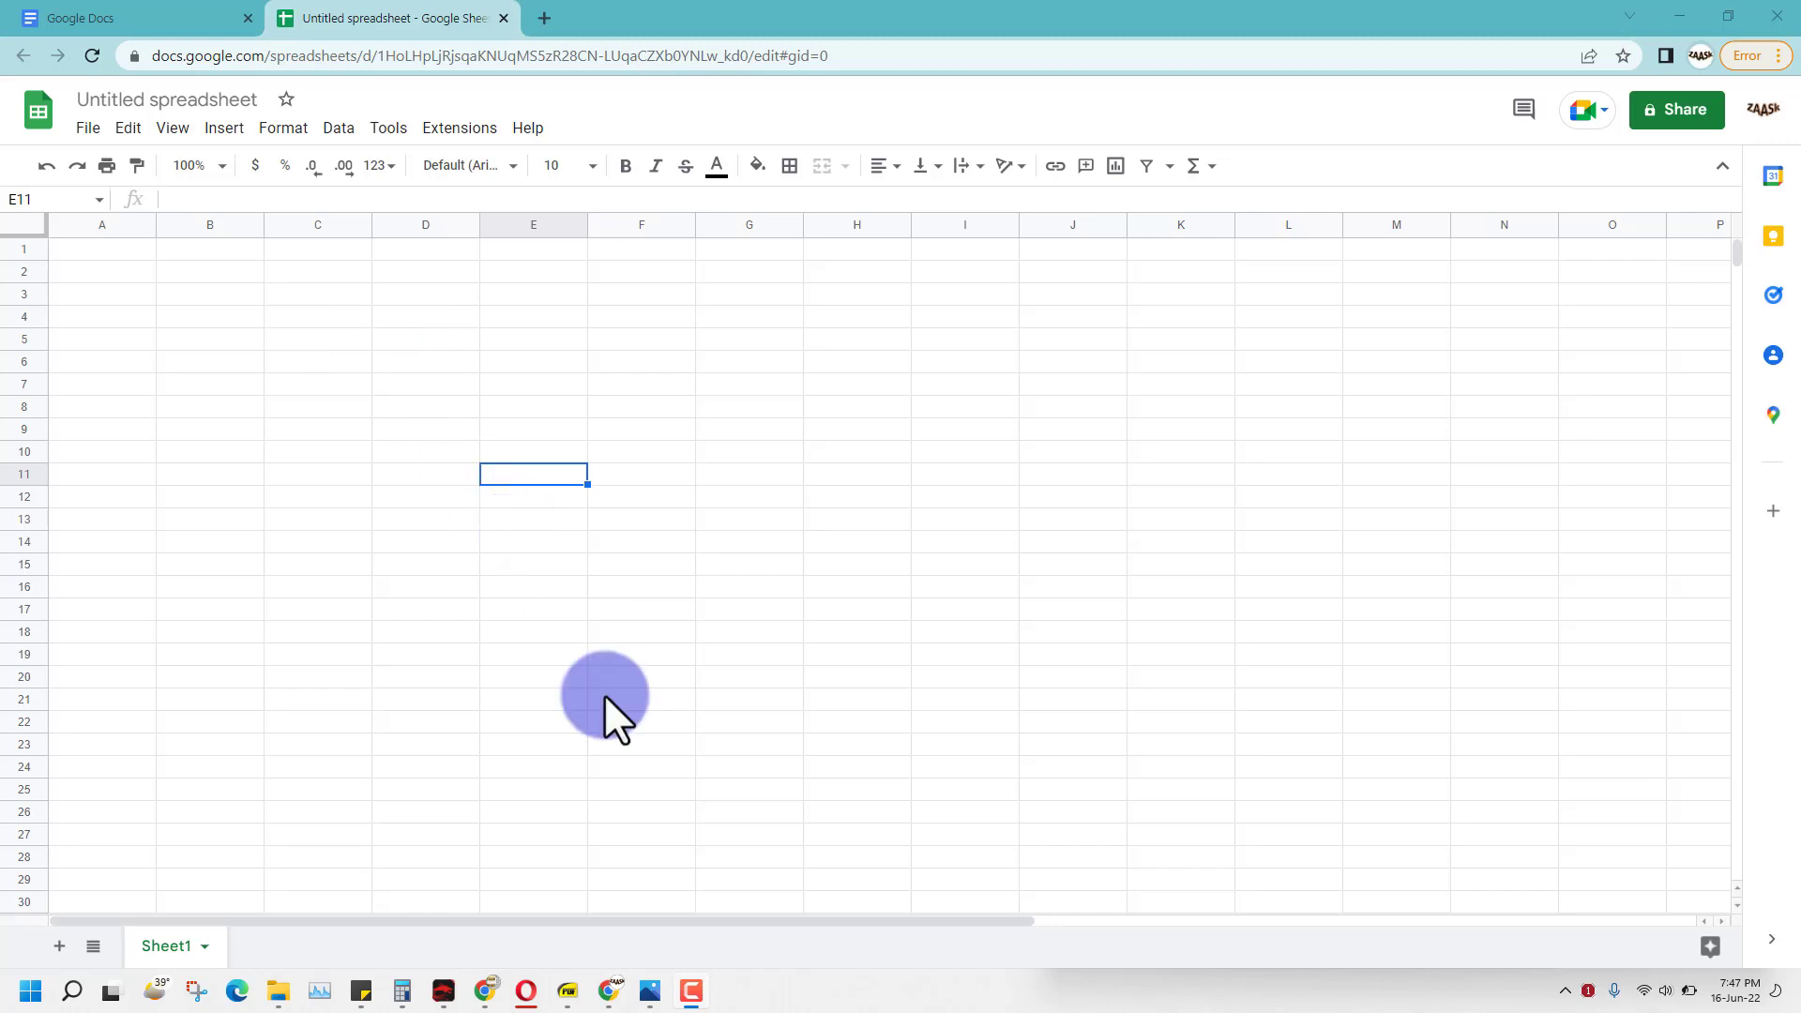
# View the reference org chart image in Photos beside the blank spreadsheet.
pyautogui.click(649, 990)
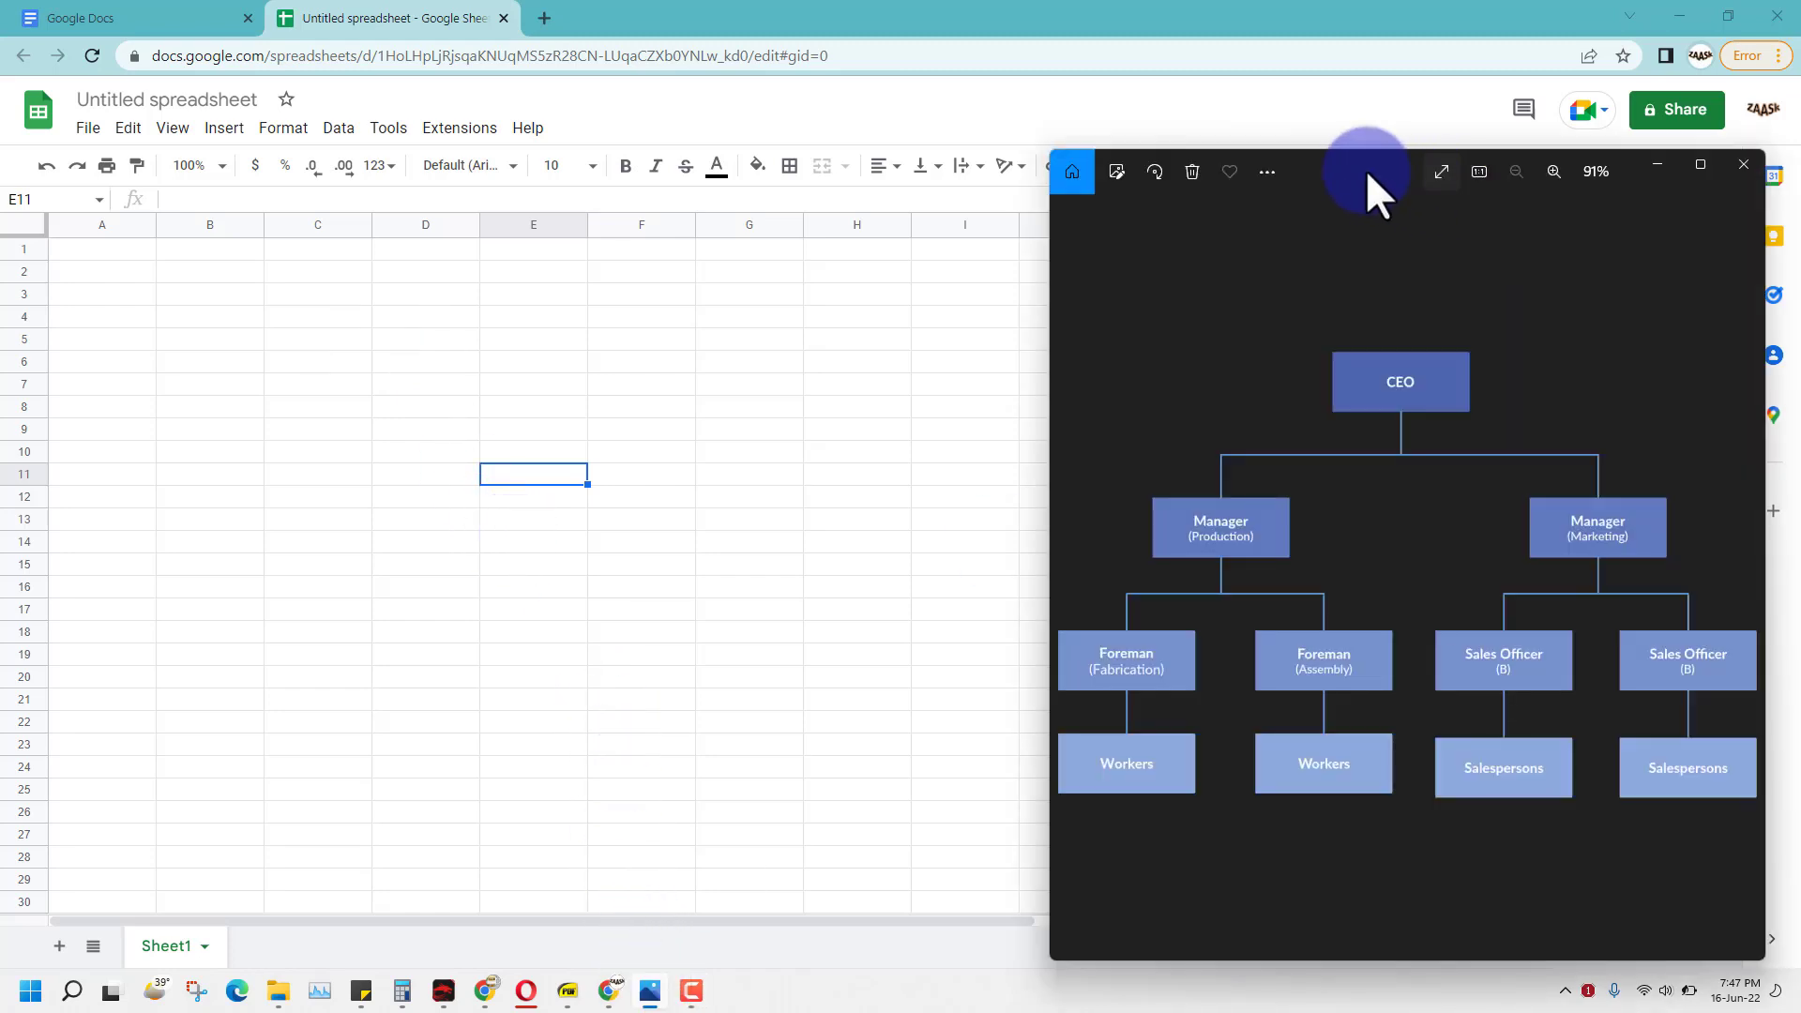
pyautogui.moveTo(1341, 167)
pyautogui.mouseDown()
pyautogui.moveTo(730, 159)
pyautogui.moveTo(769, 124)
pyautogui.moveTo(909, 165)
pyautogui.moveTo(1305, 174)
pyautogui.moveTo(1240, 148)
pyautogui.moveTo(1324, 156)
pyautogui.mouseUp()
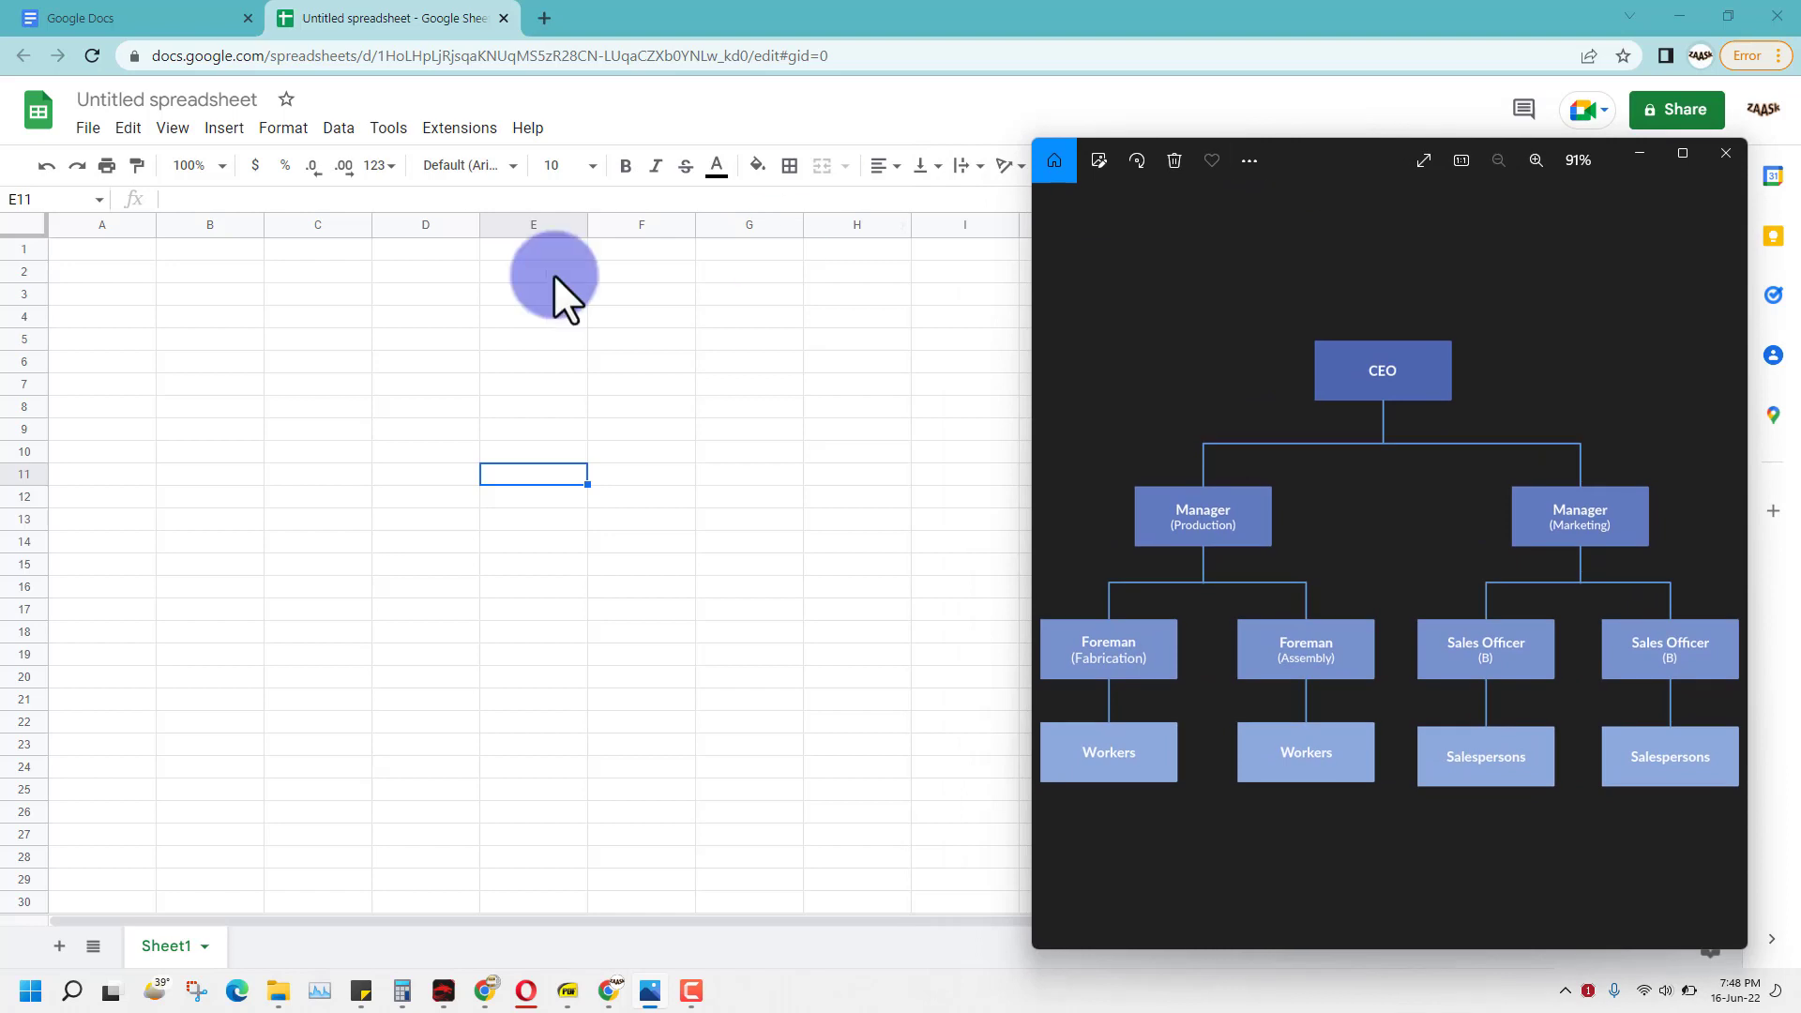
pyautogui.click(178, 320)
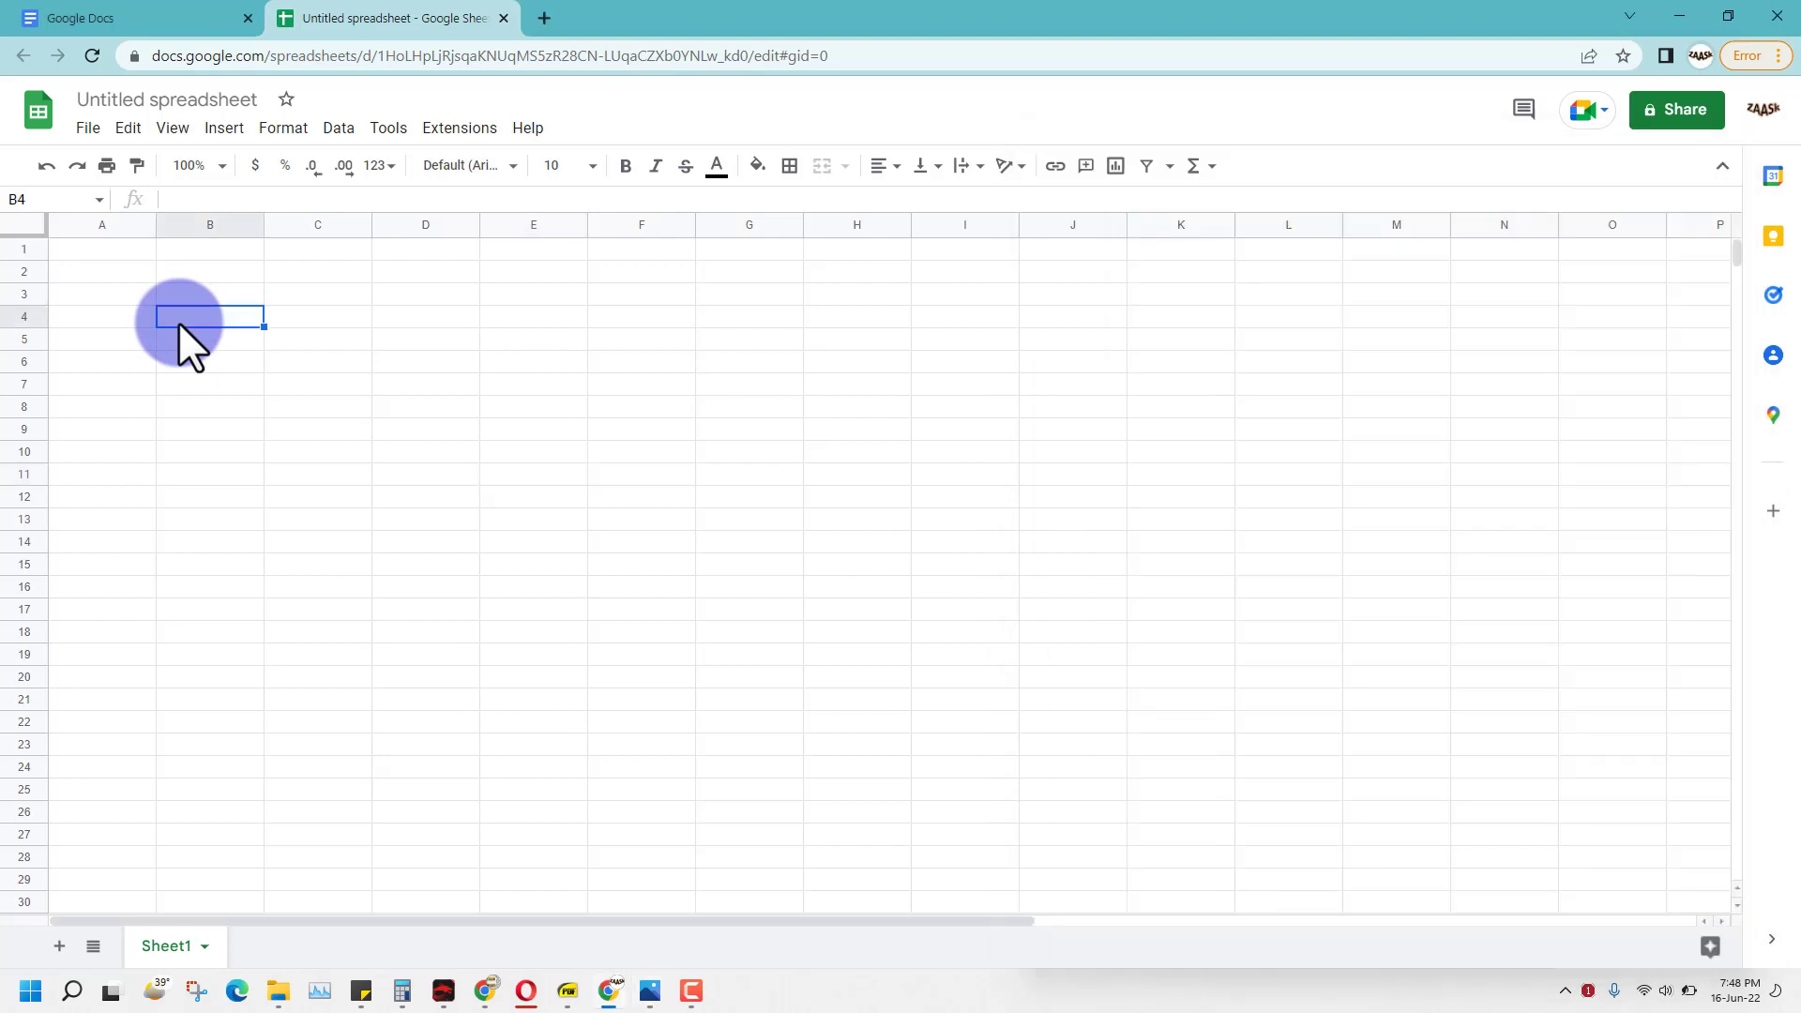
pyautogui.click(650, 990)
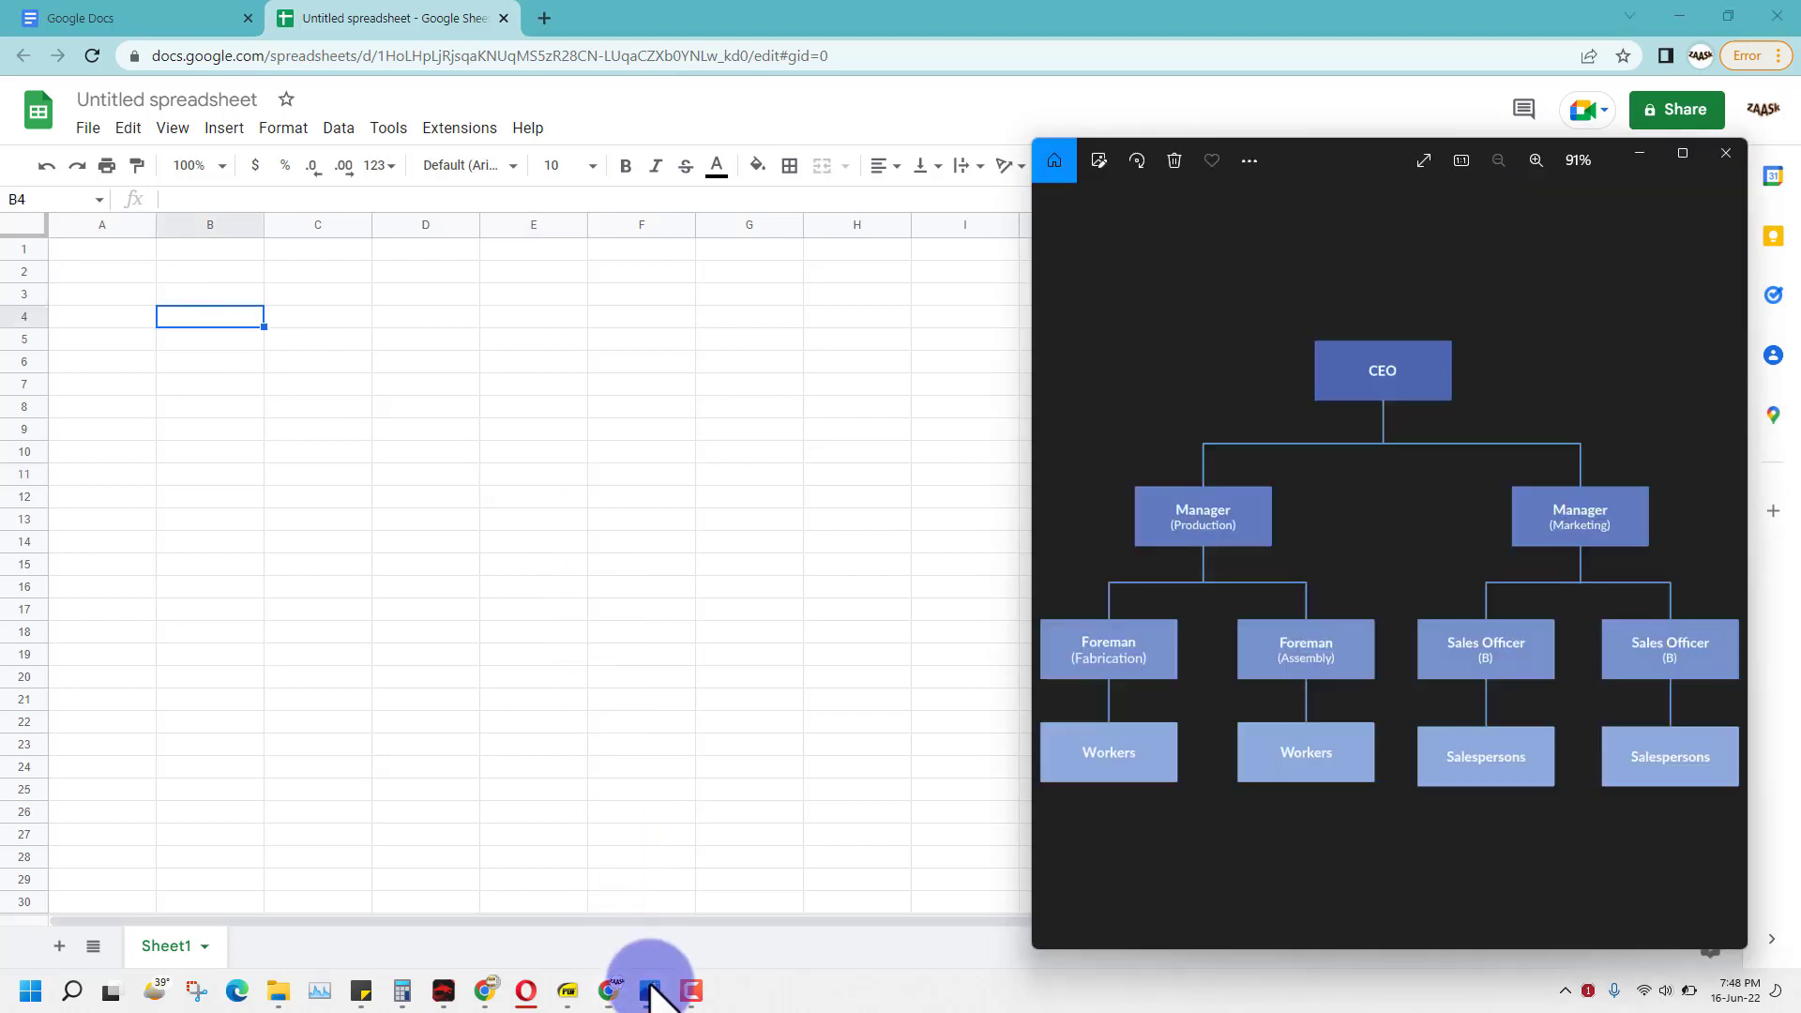
pyautogui.click(1573, 521)
pyautogui.click(1650, 661)
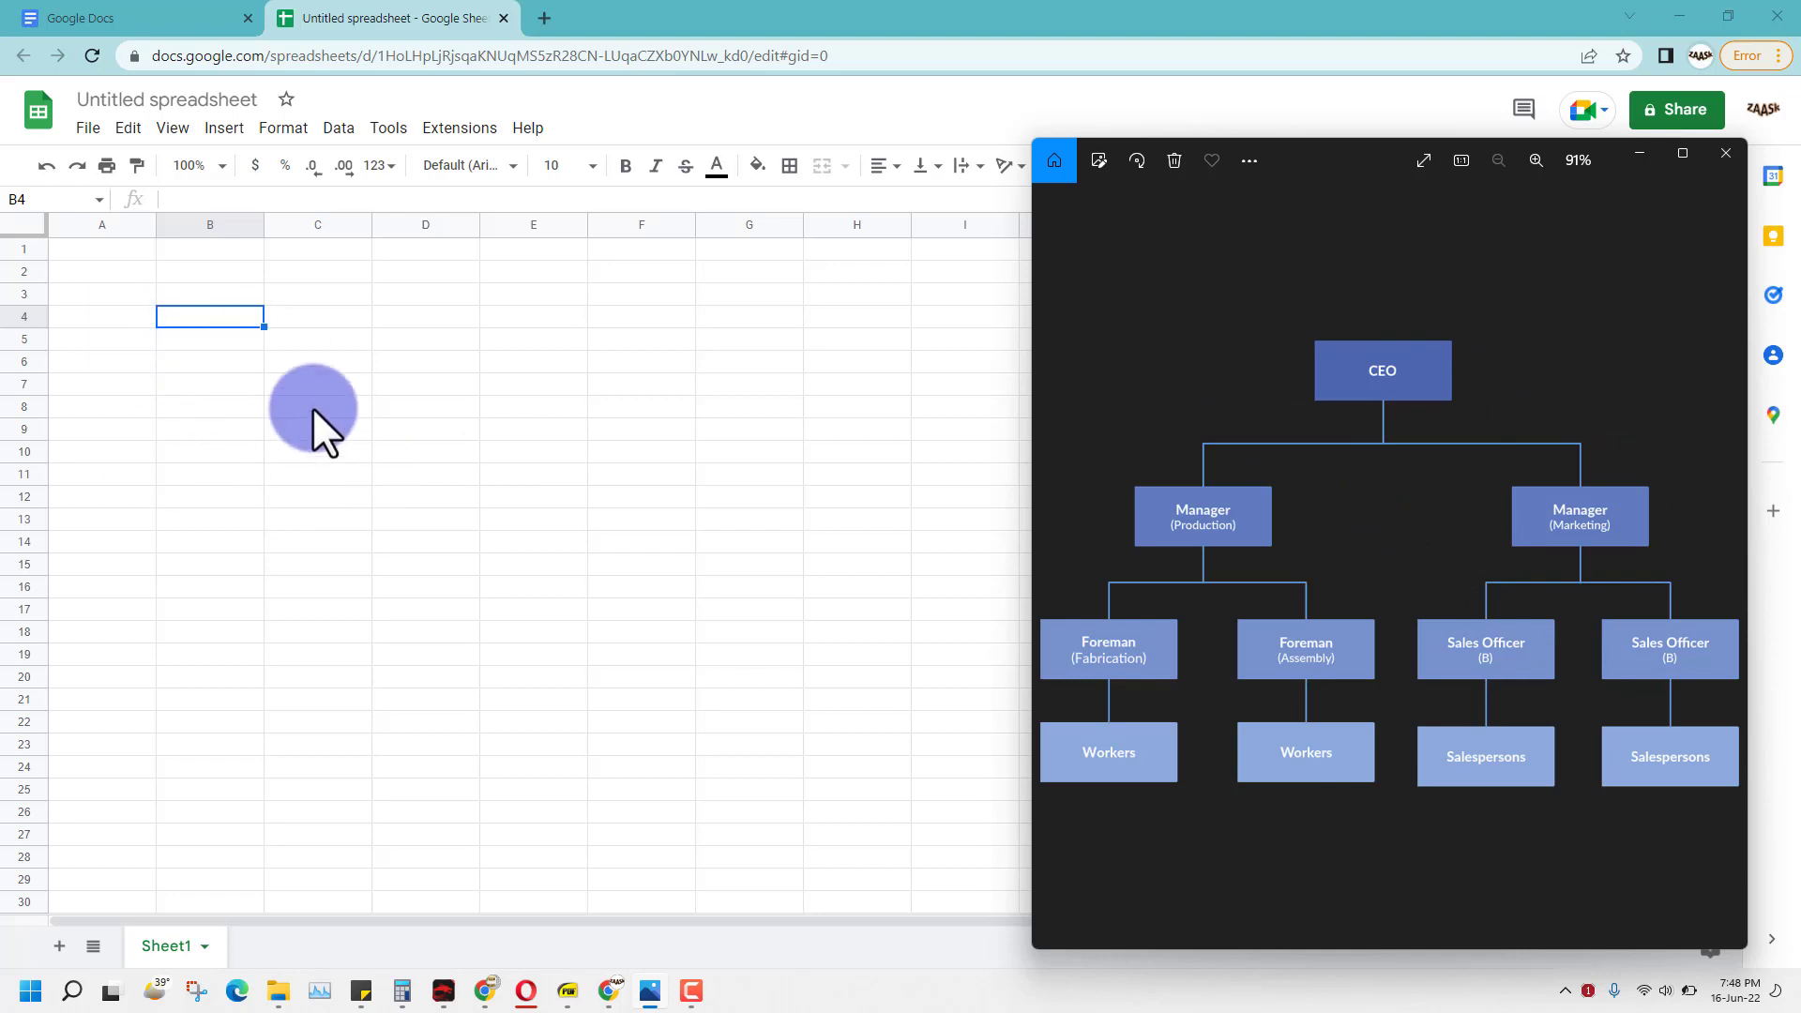
# Insert a chart, set its type to Organizational chart, and drag it right of the cells.
pyautogui.click(223, 129)
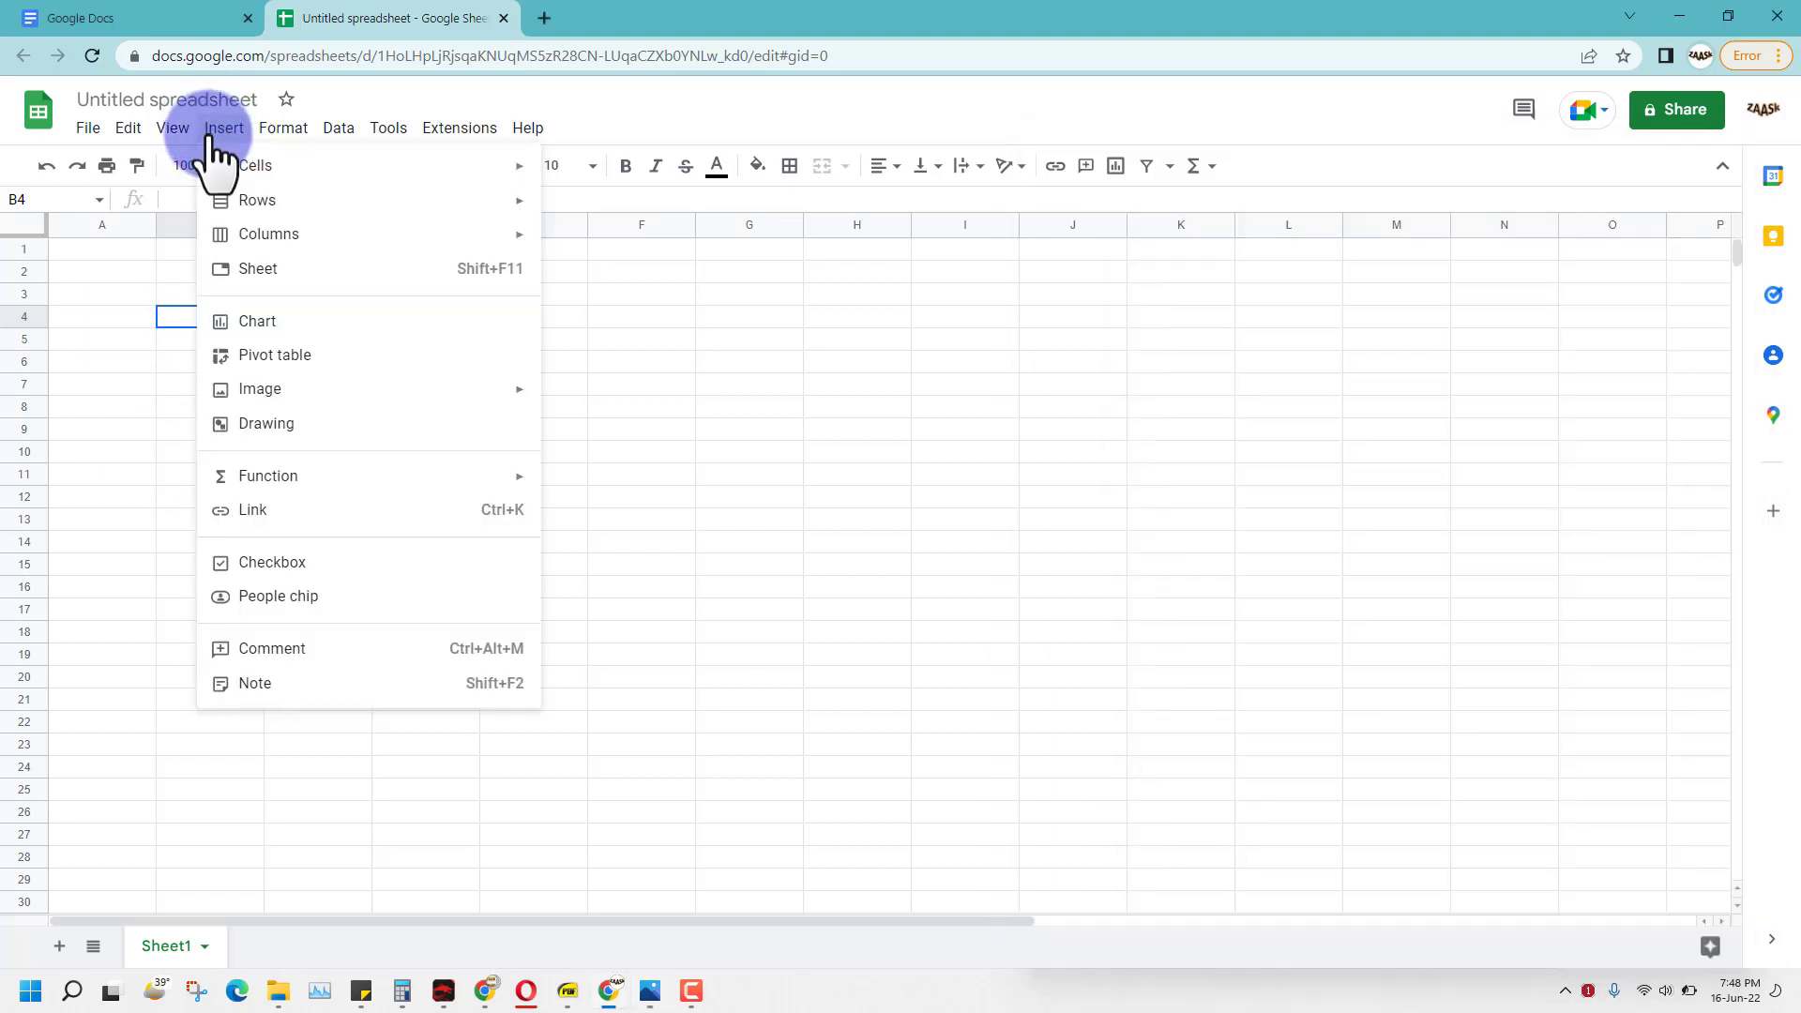
pyautogui.click(274, 322)
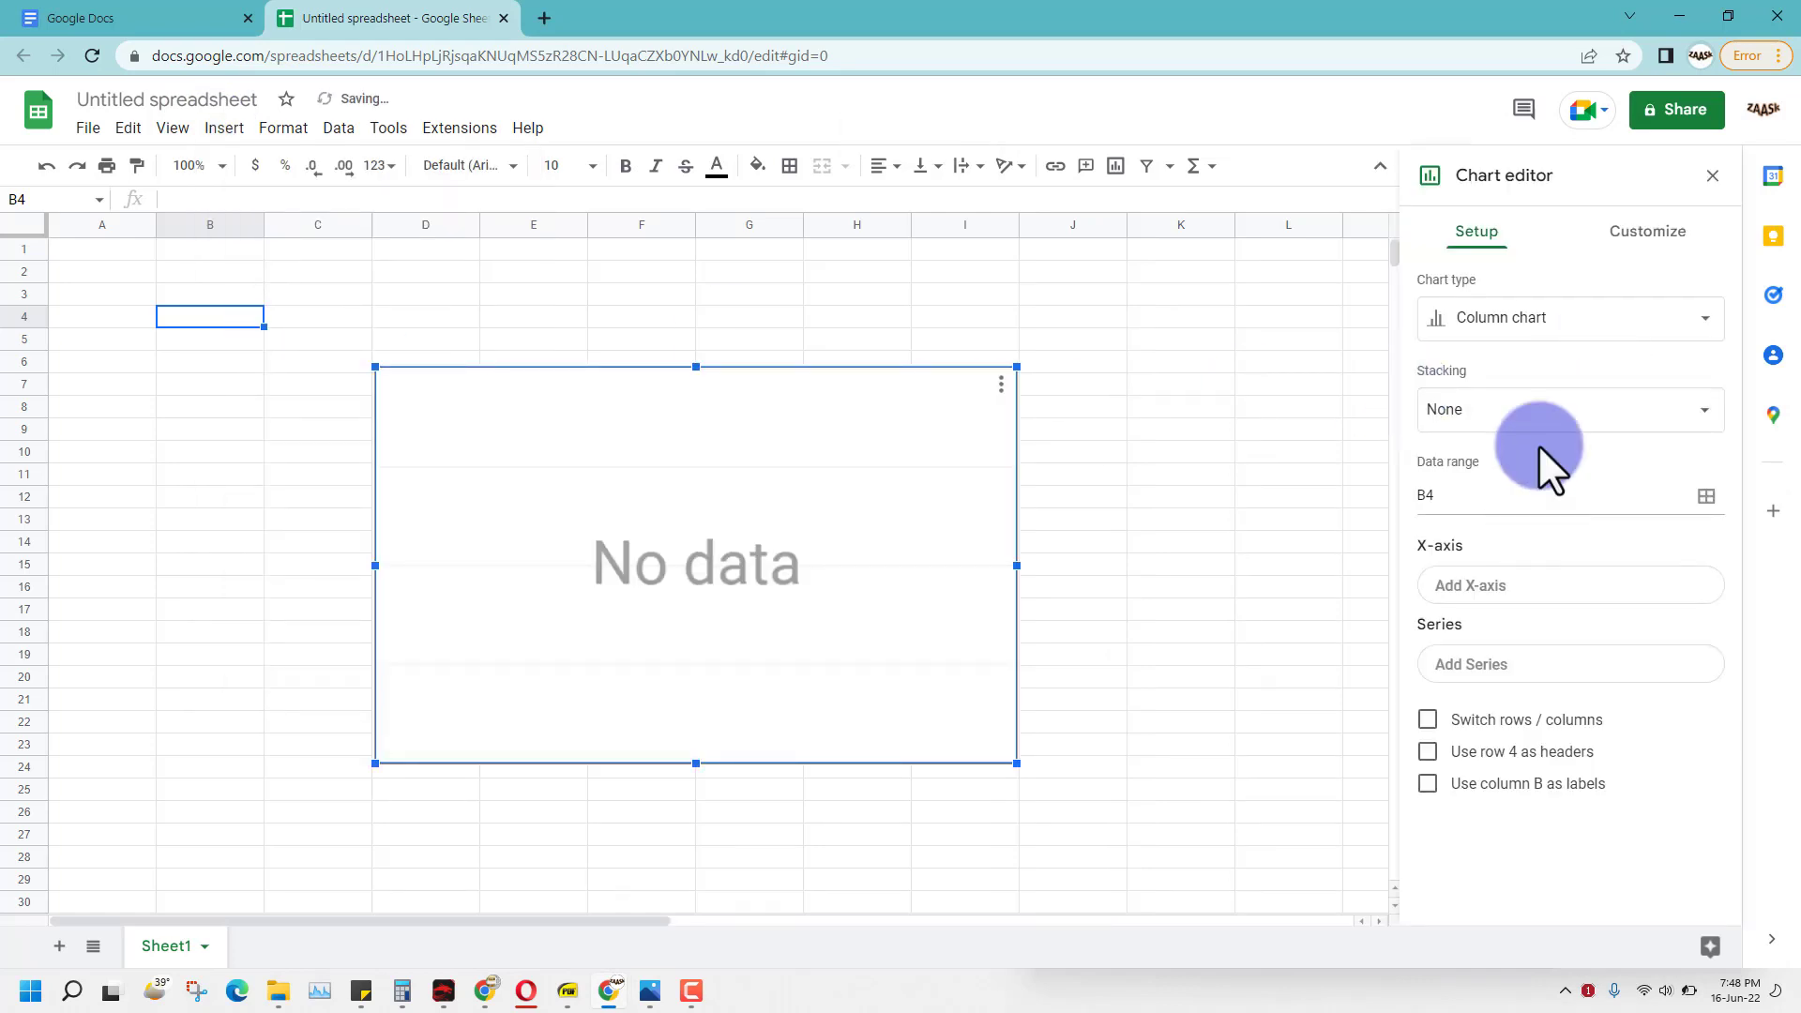
pyautogui.click(1529, 324)
pyautogui.scroll(-10, 1546, 562)
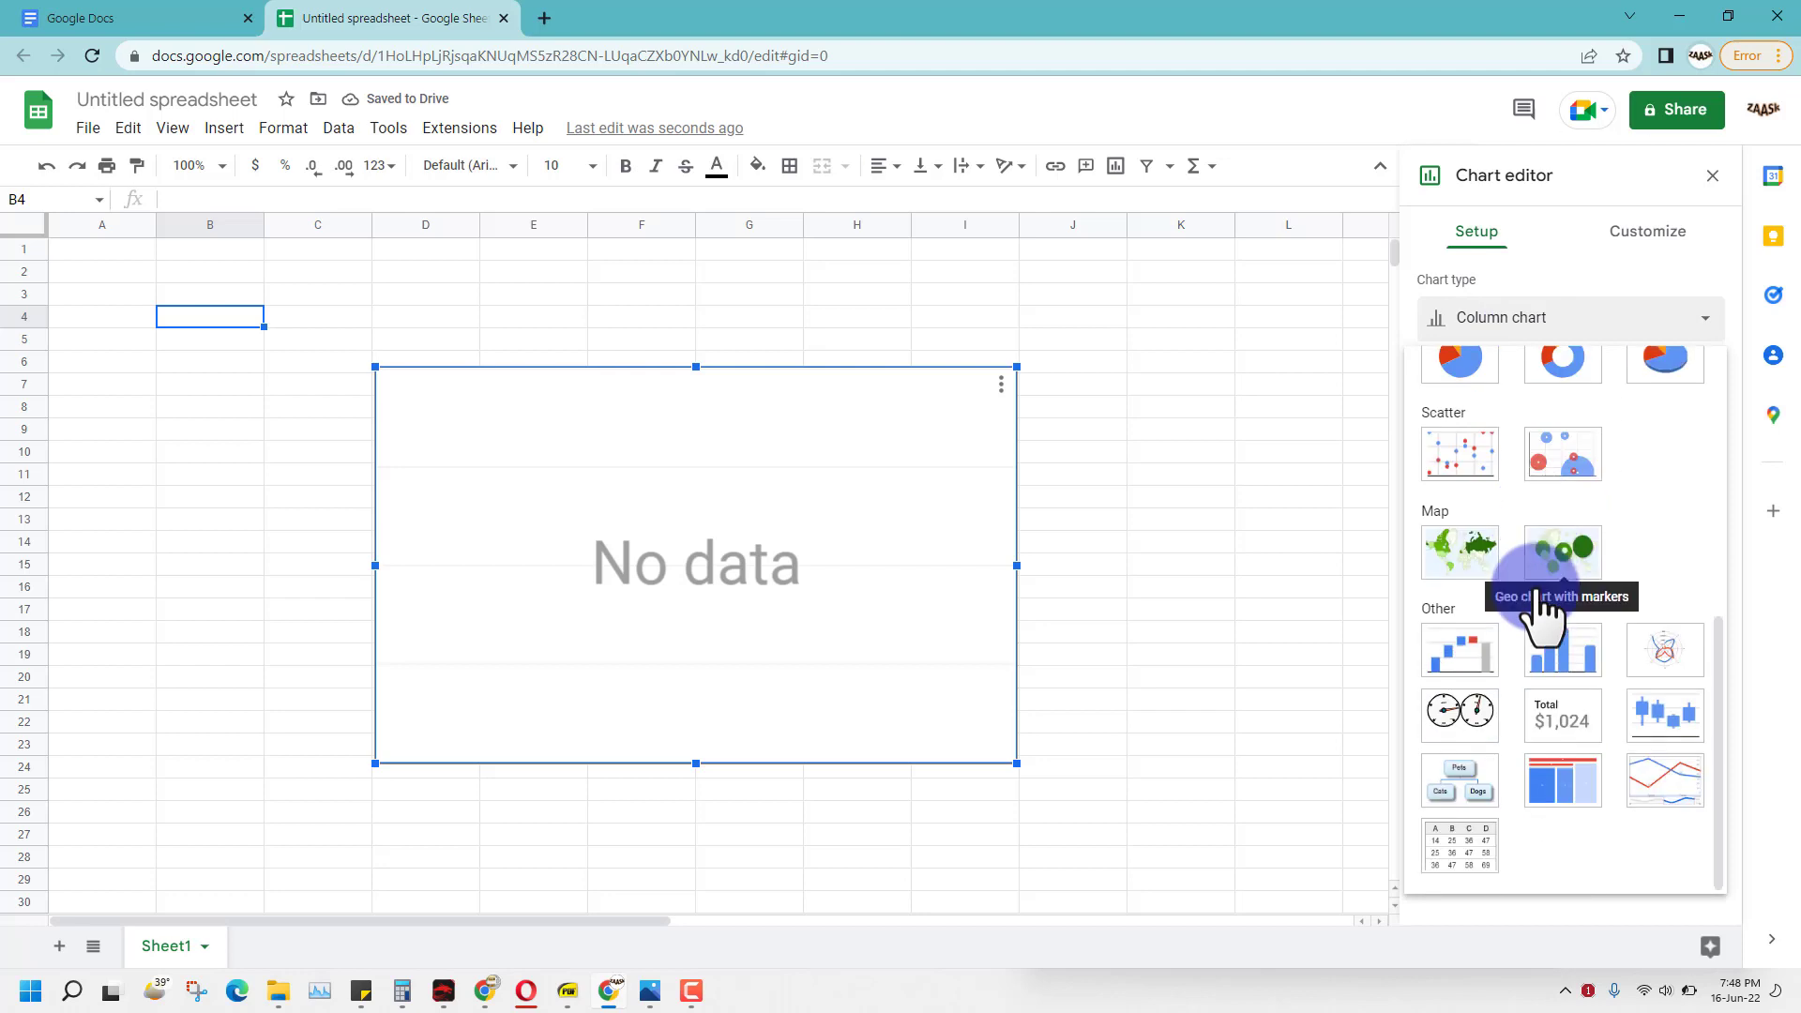
pyautogui.click(1454, 777)
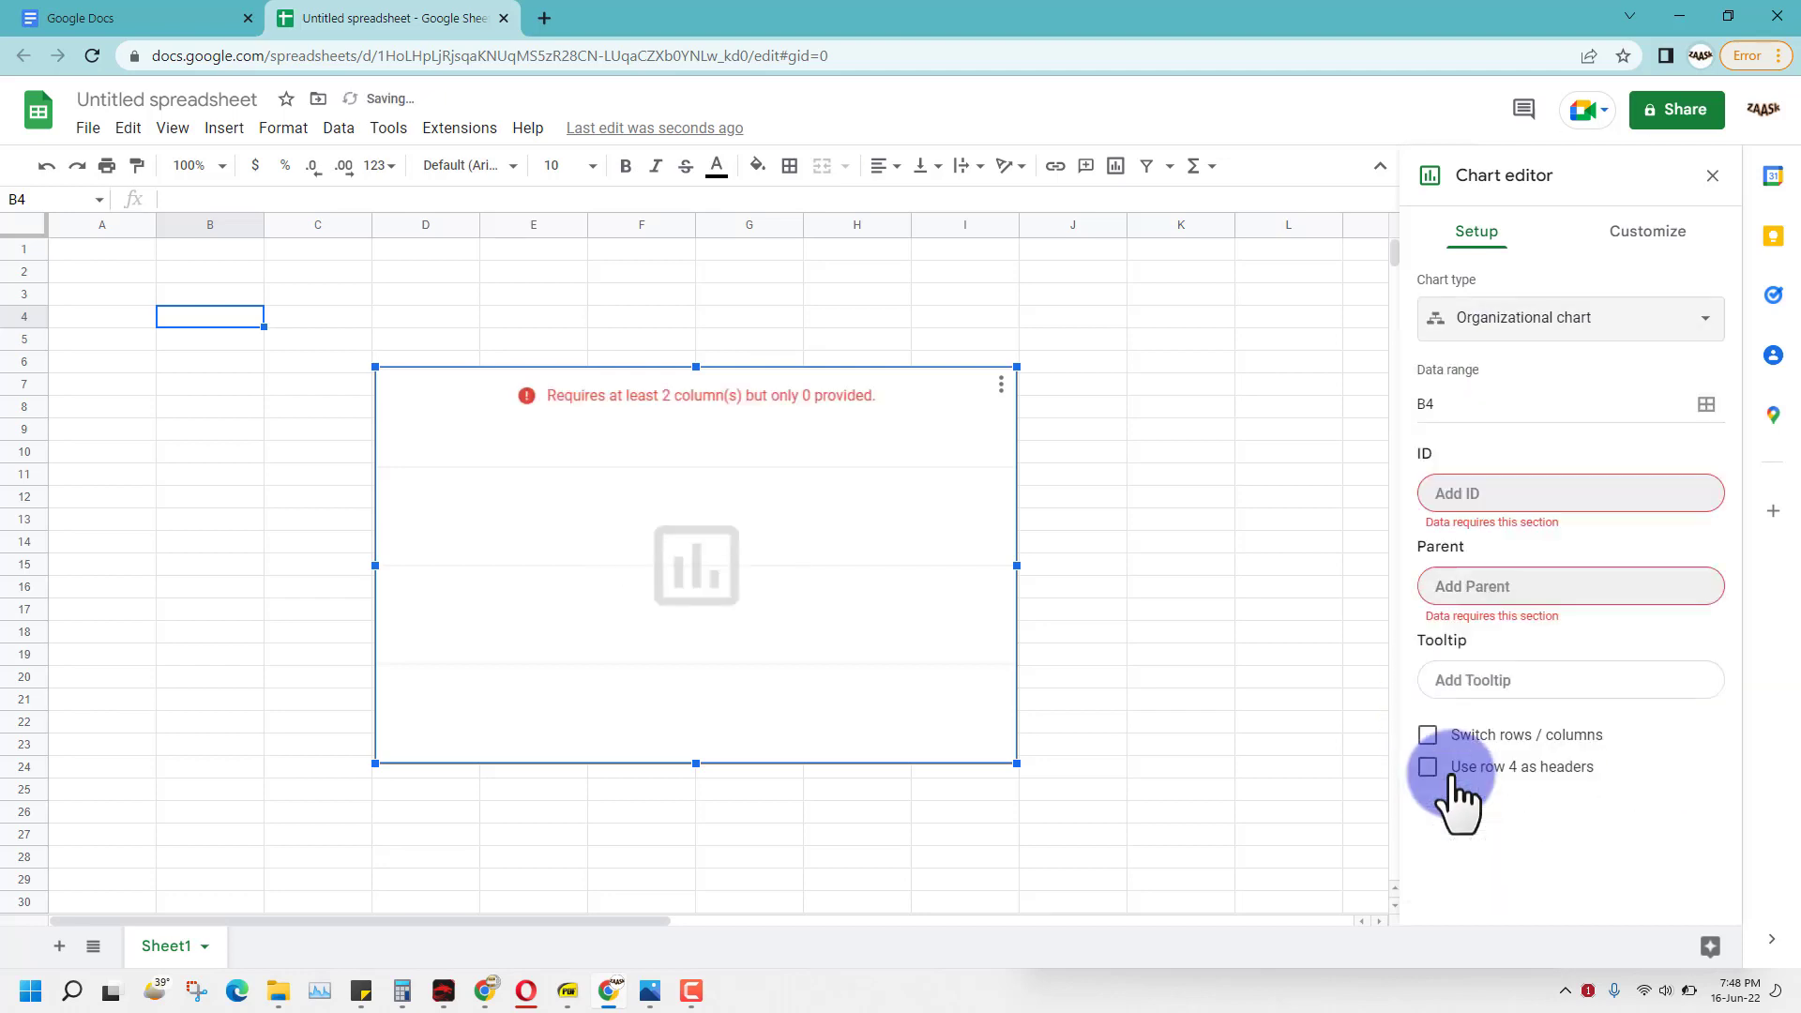
pyautogui.moveTo(723, 482); pyautogui.dragTo(900, 433)
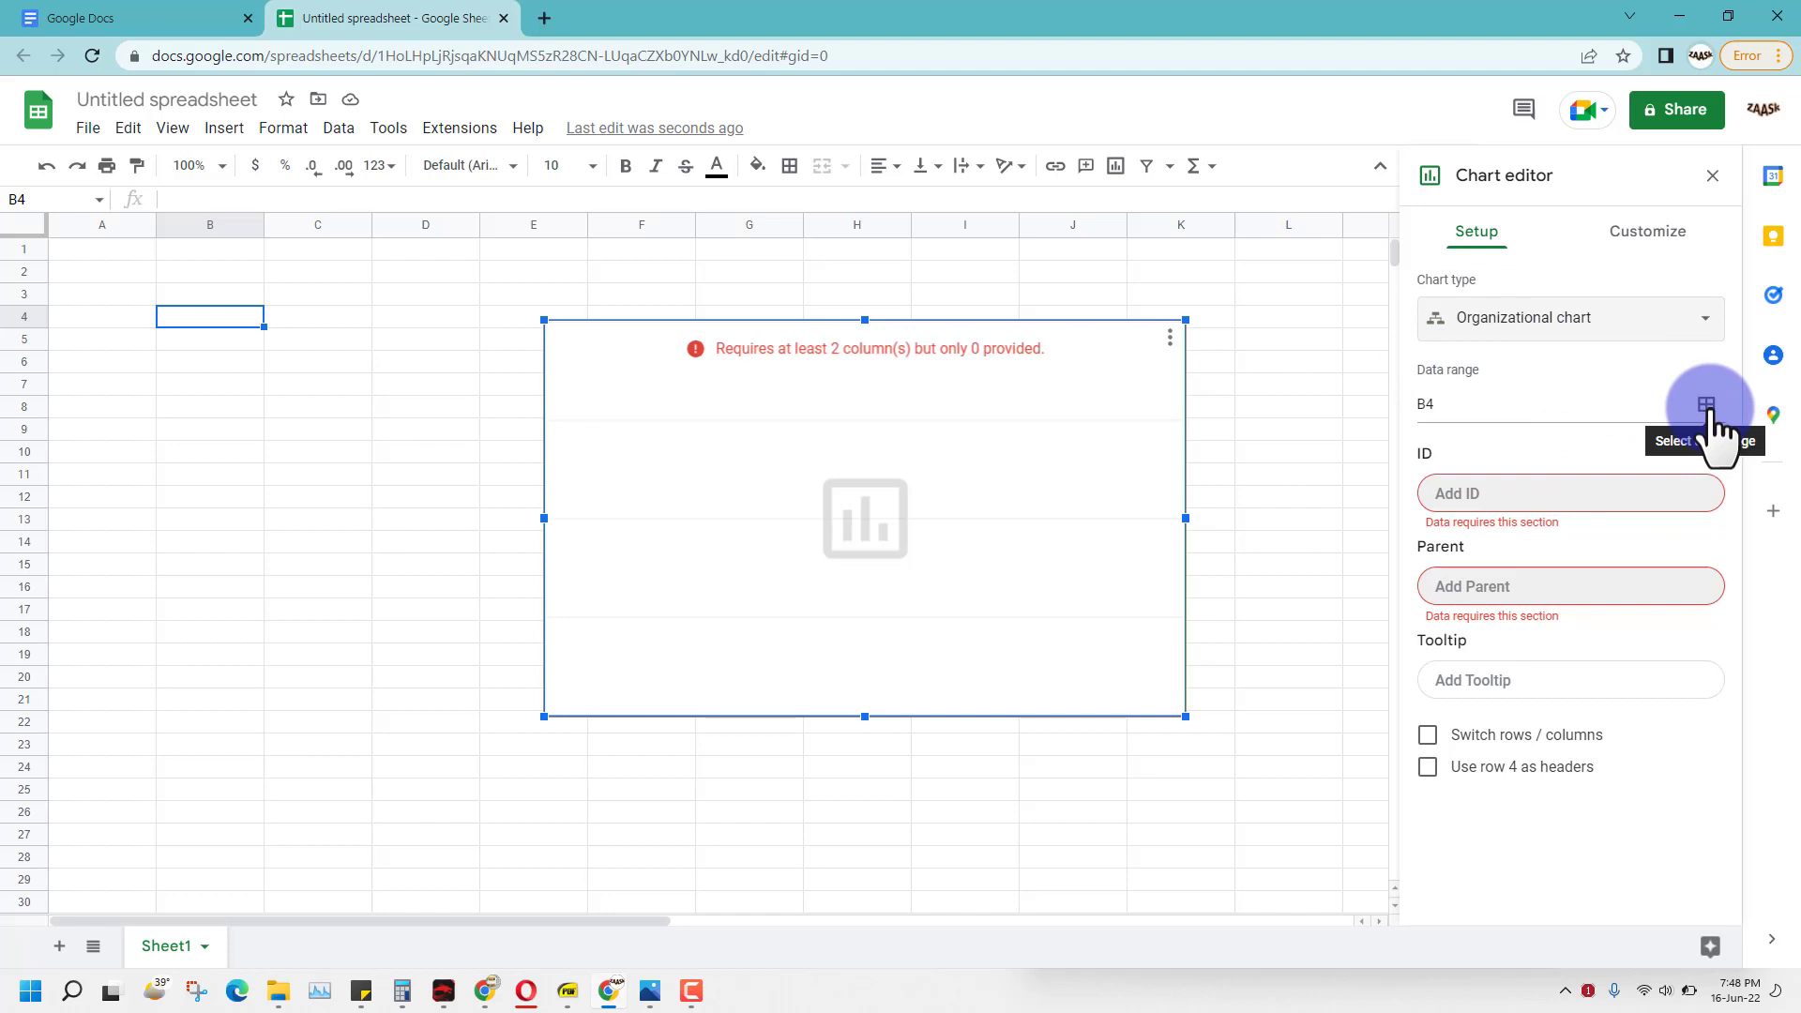
# Replace the chart's B4 data range with B4:C20 and confirm it.
pyautogui.click(1706, 406)
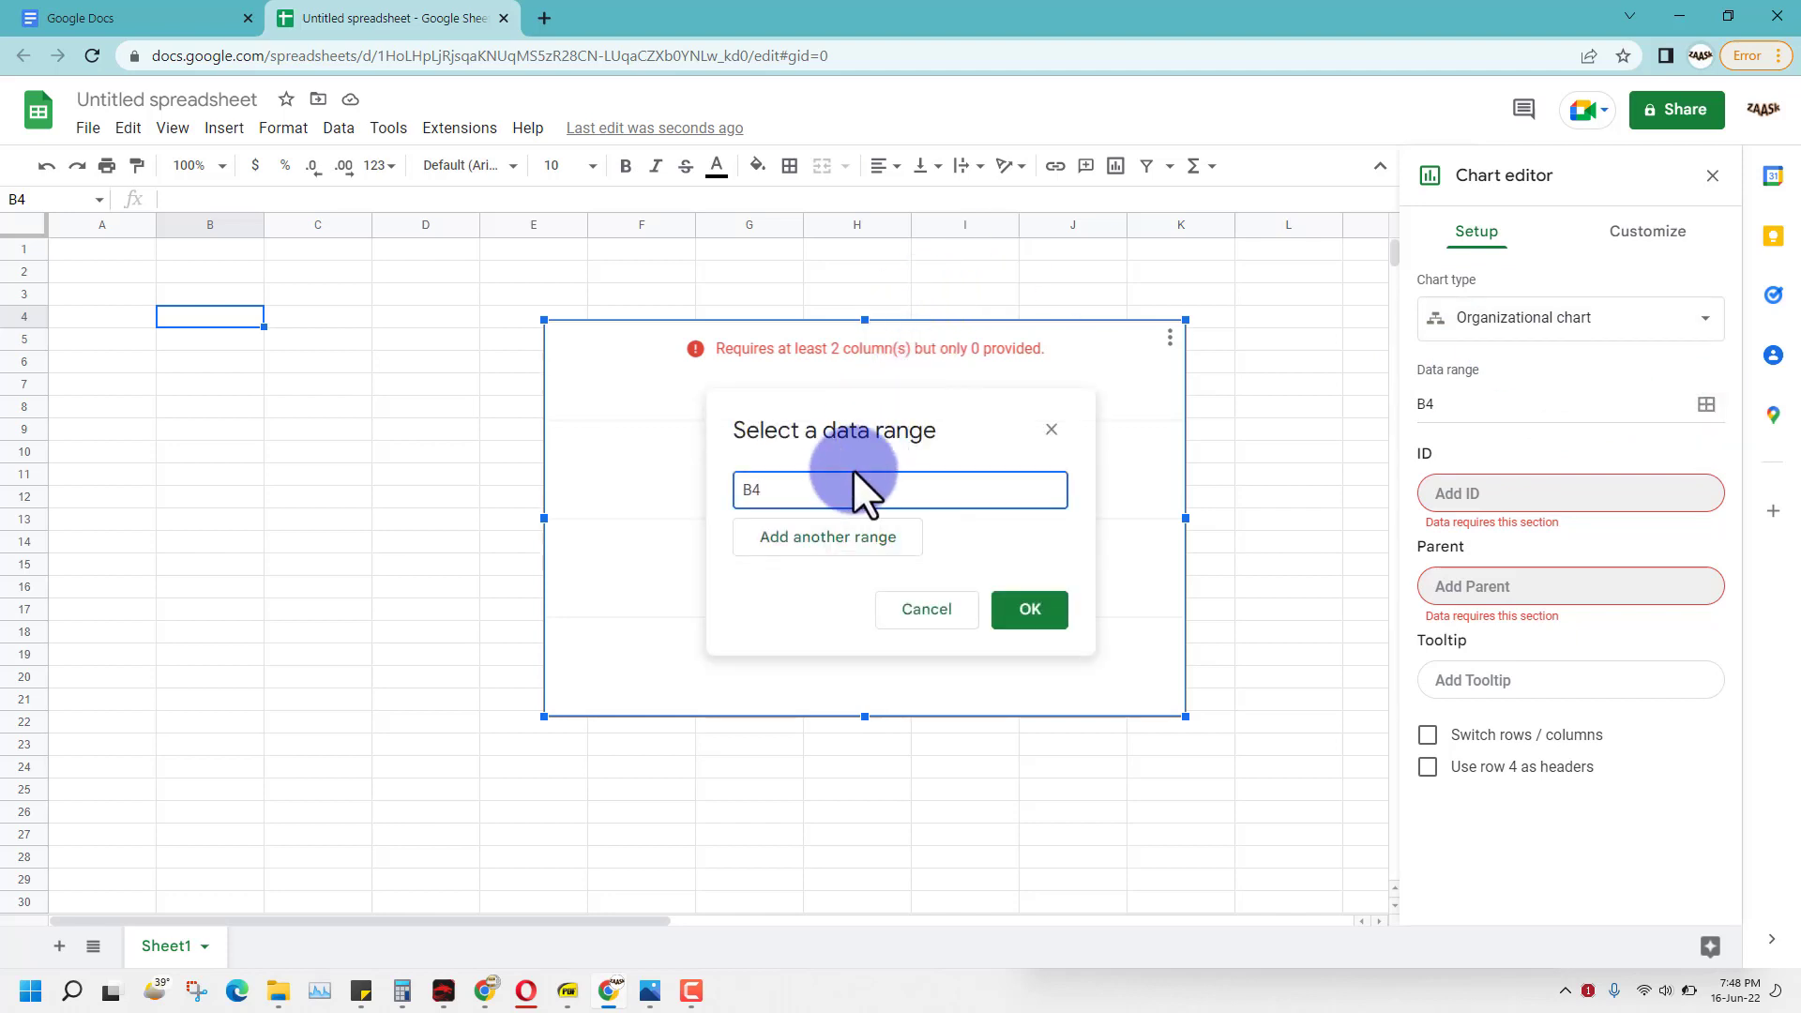
pyautogui.click(822, 553)
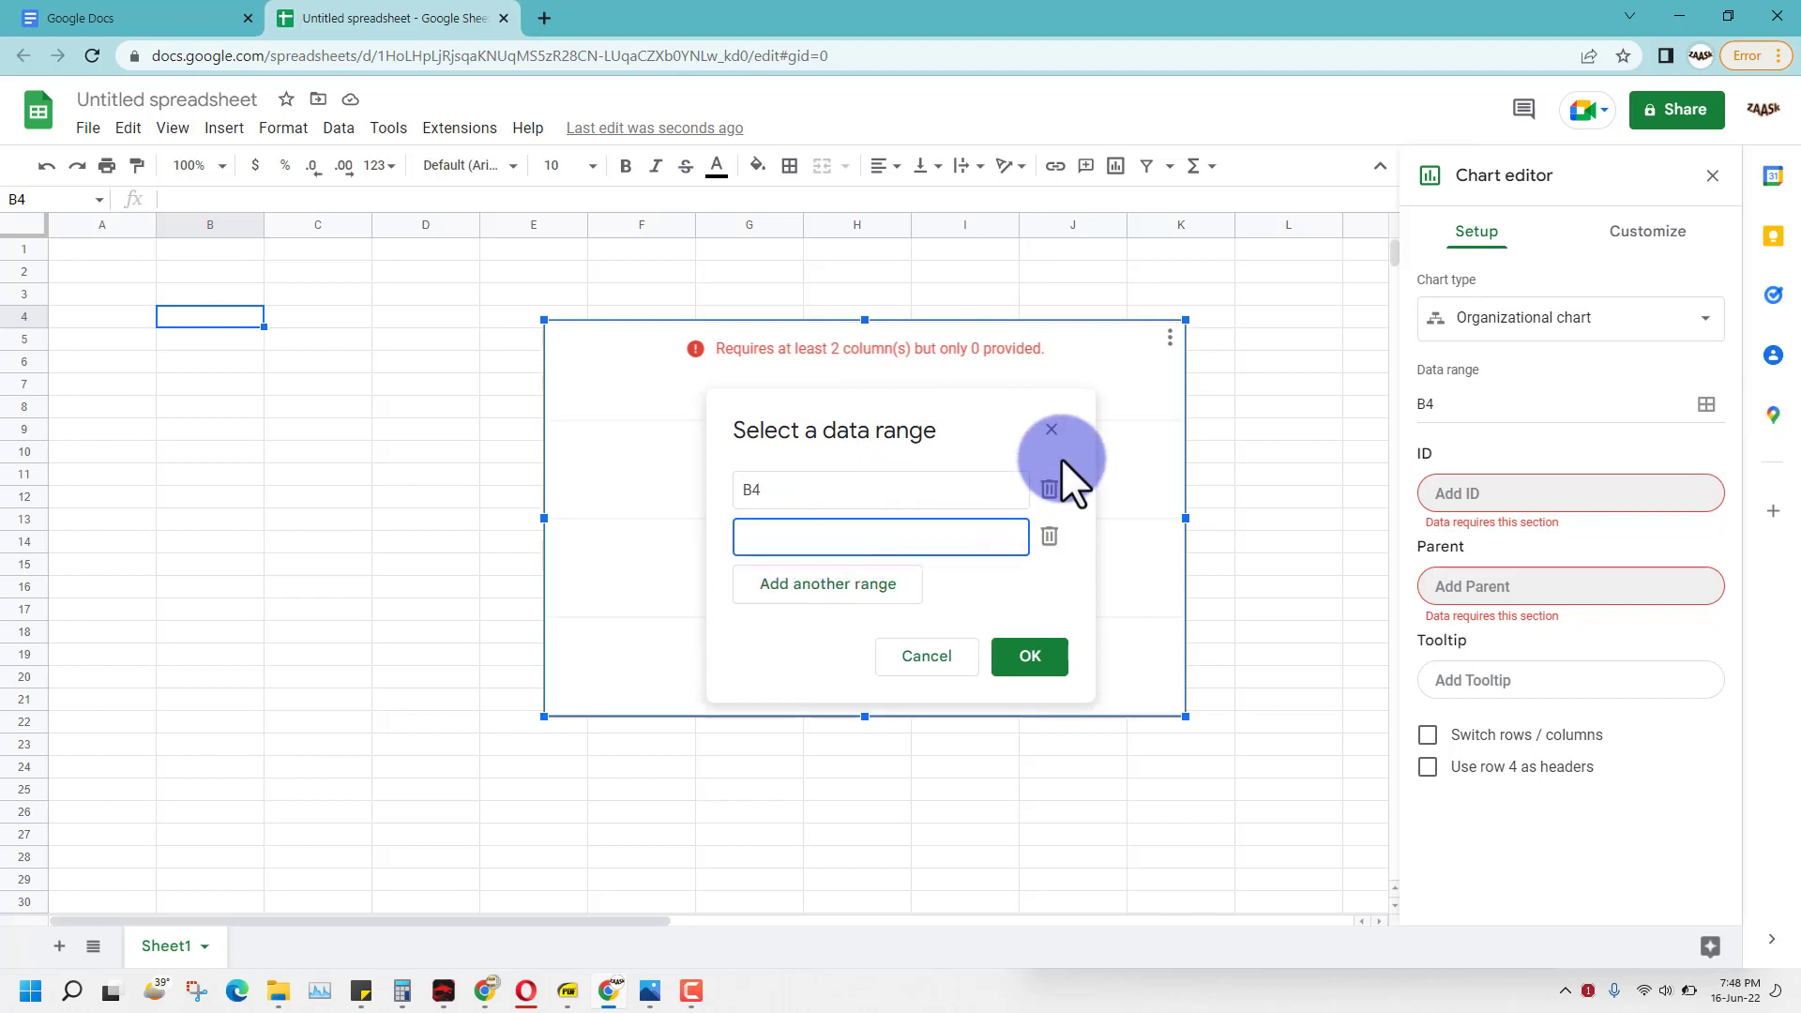
pyautogui.click(1050, 491)
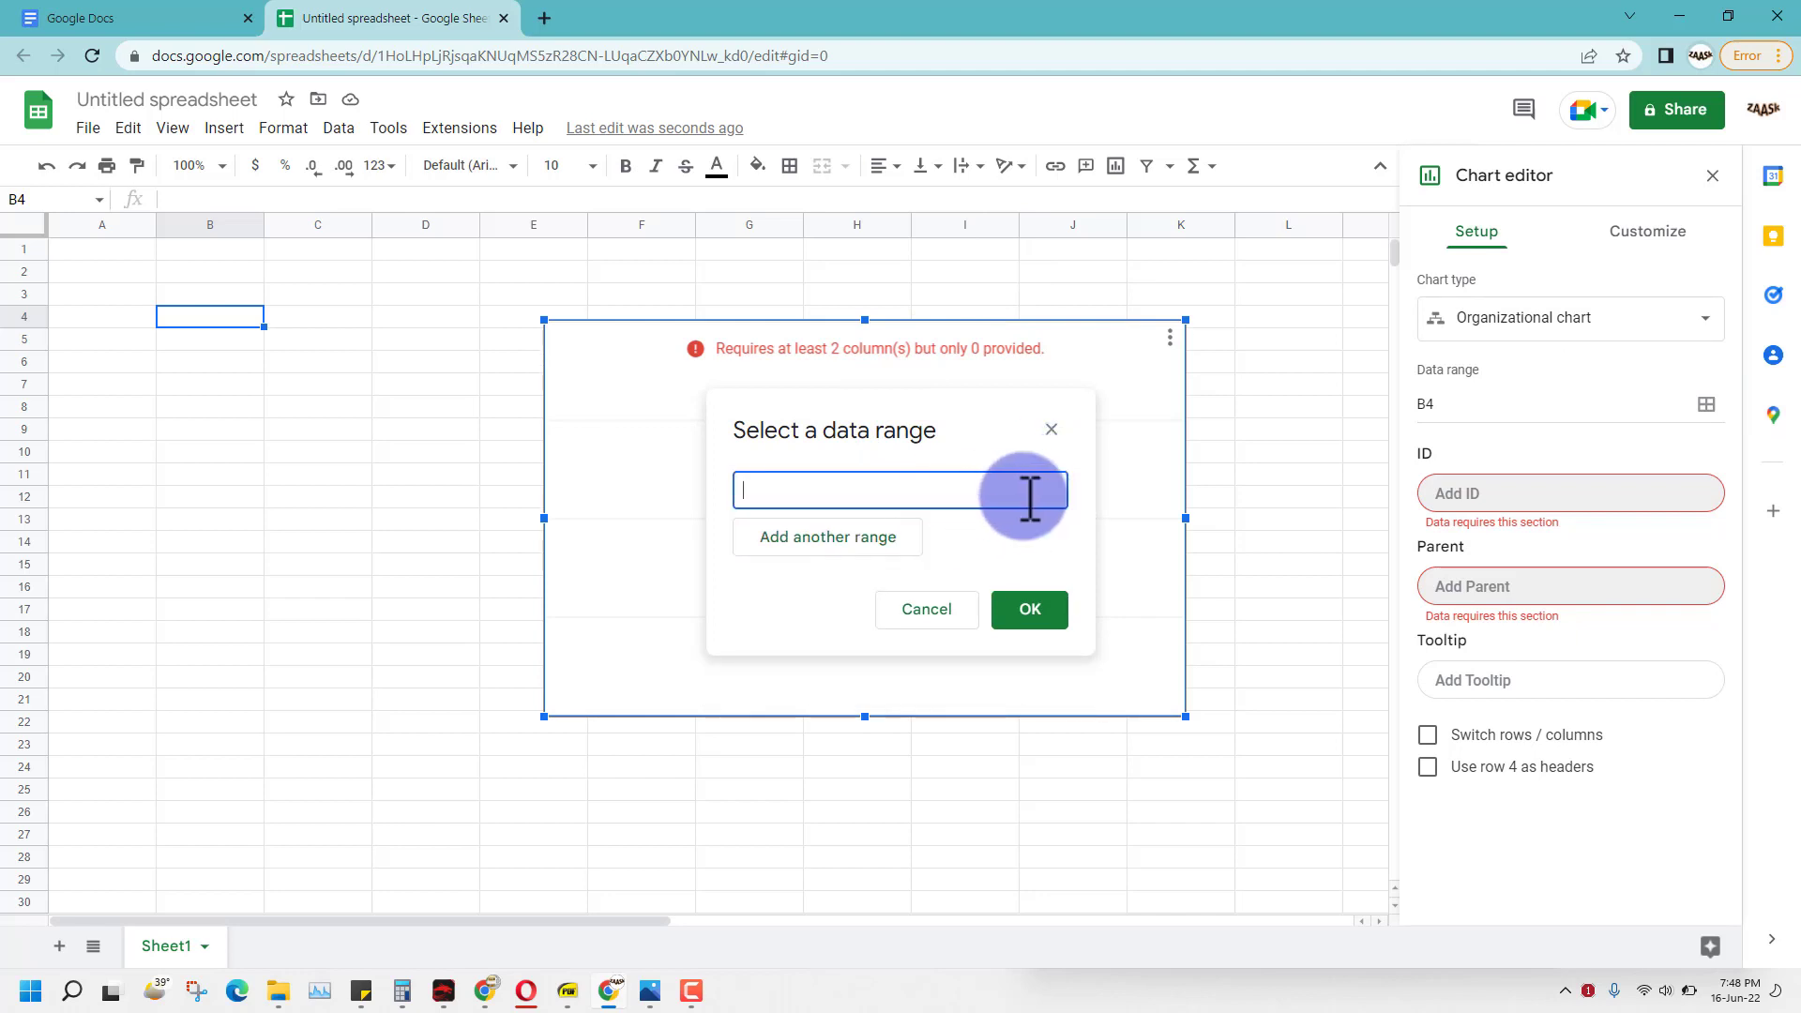
pyautogui.click(822, 542)
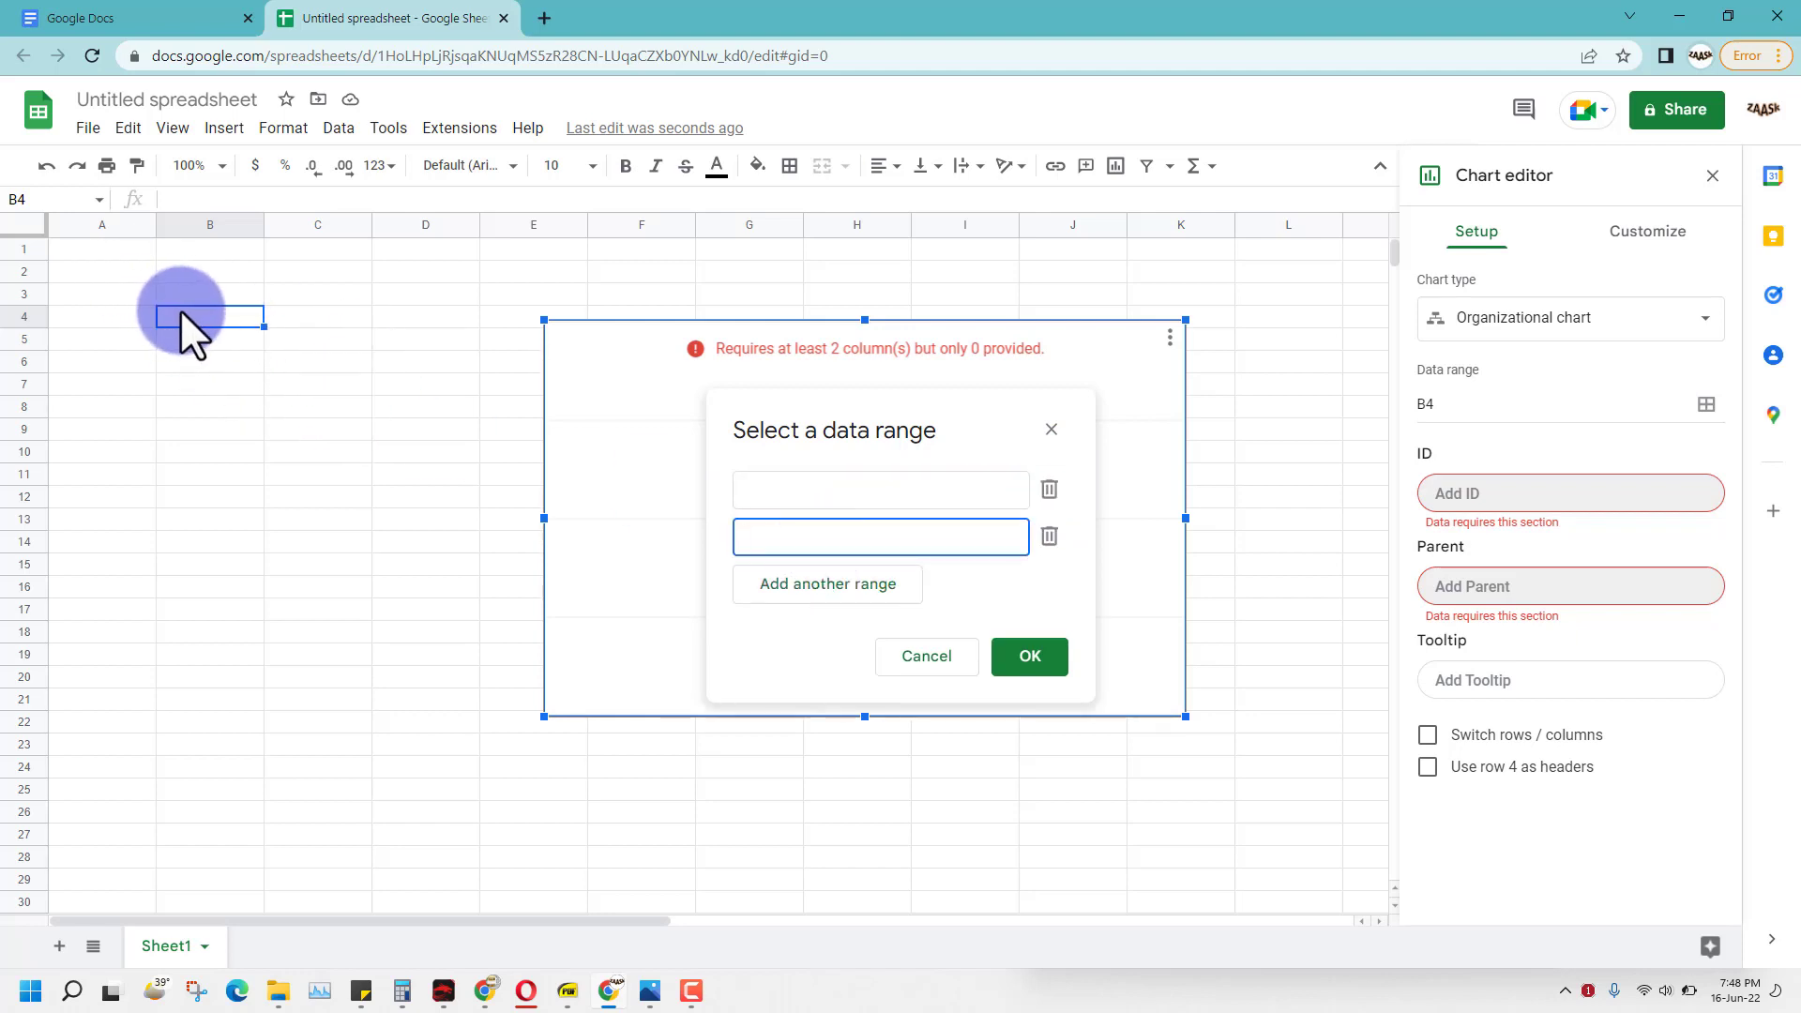
pyautogui.moveTo(180, 315); pyautogui.dragTo(338, 665)
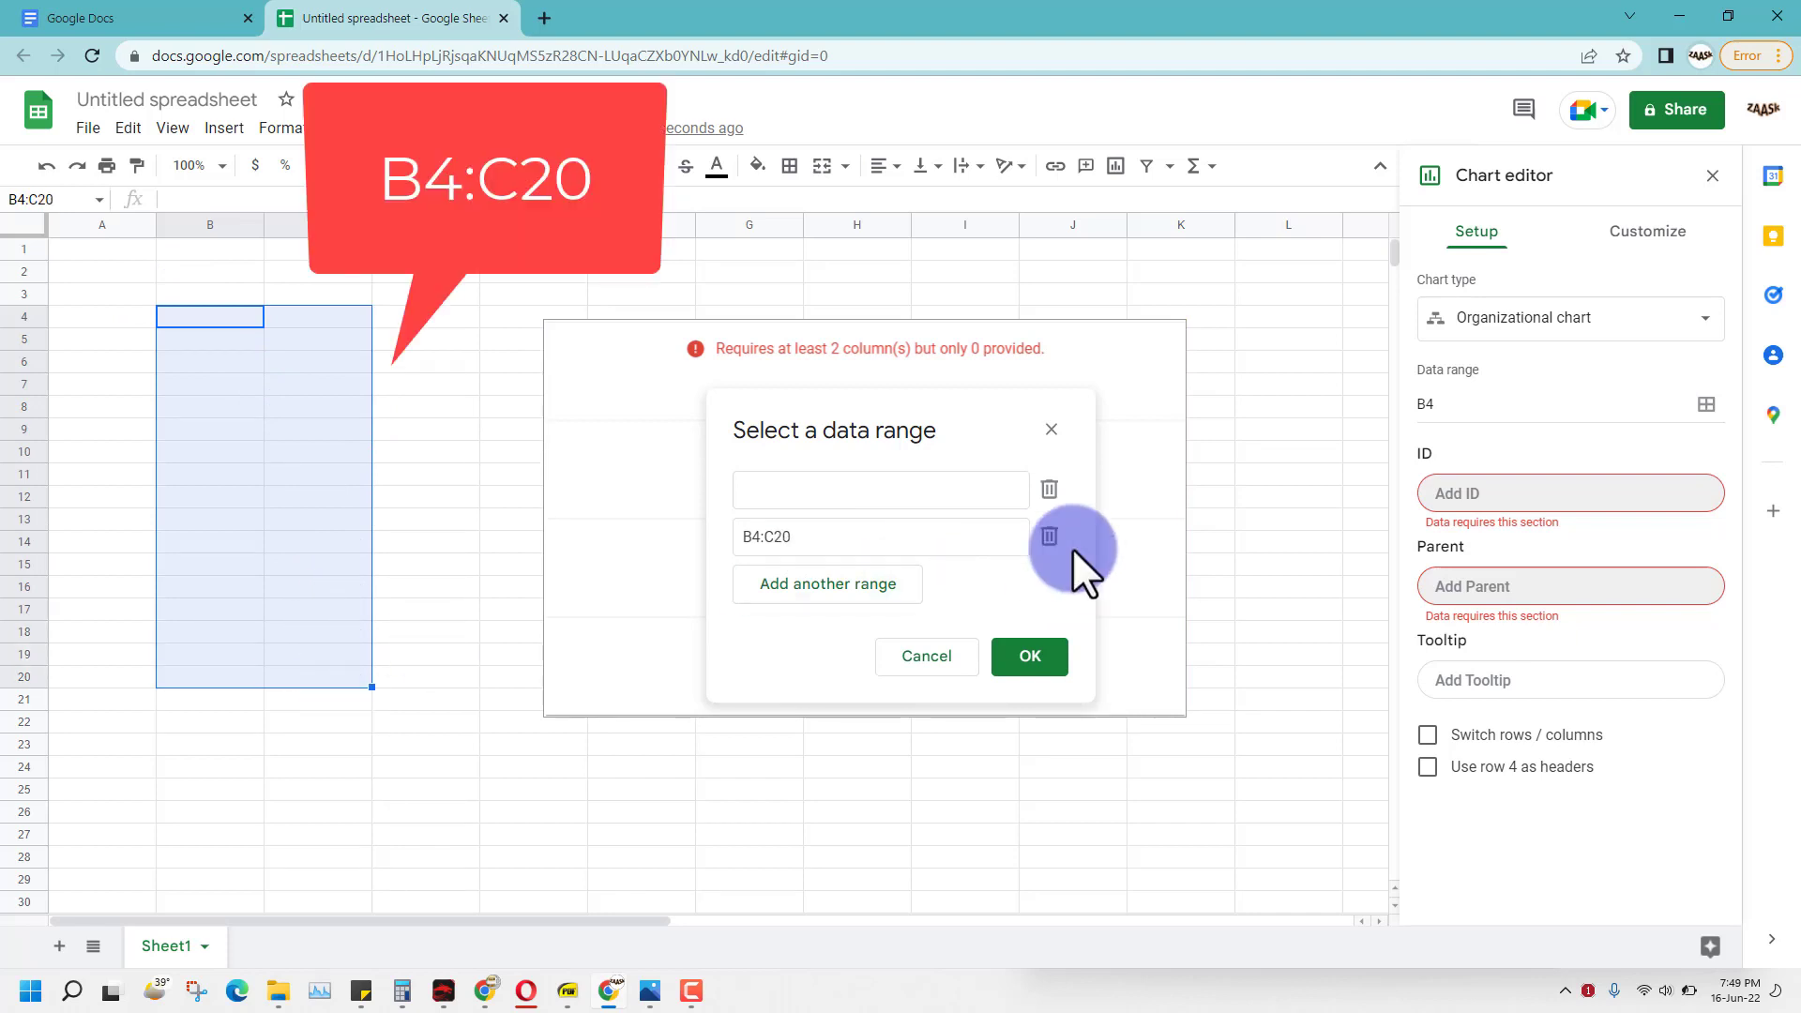
pyautogui.click(1050, 491)
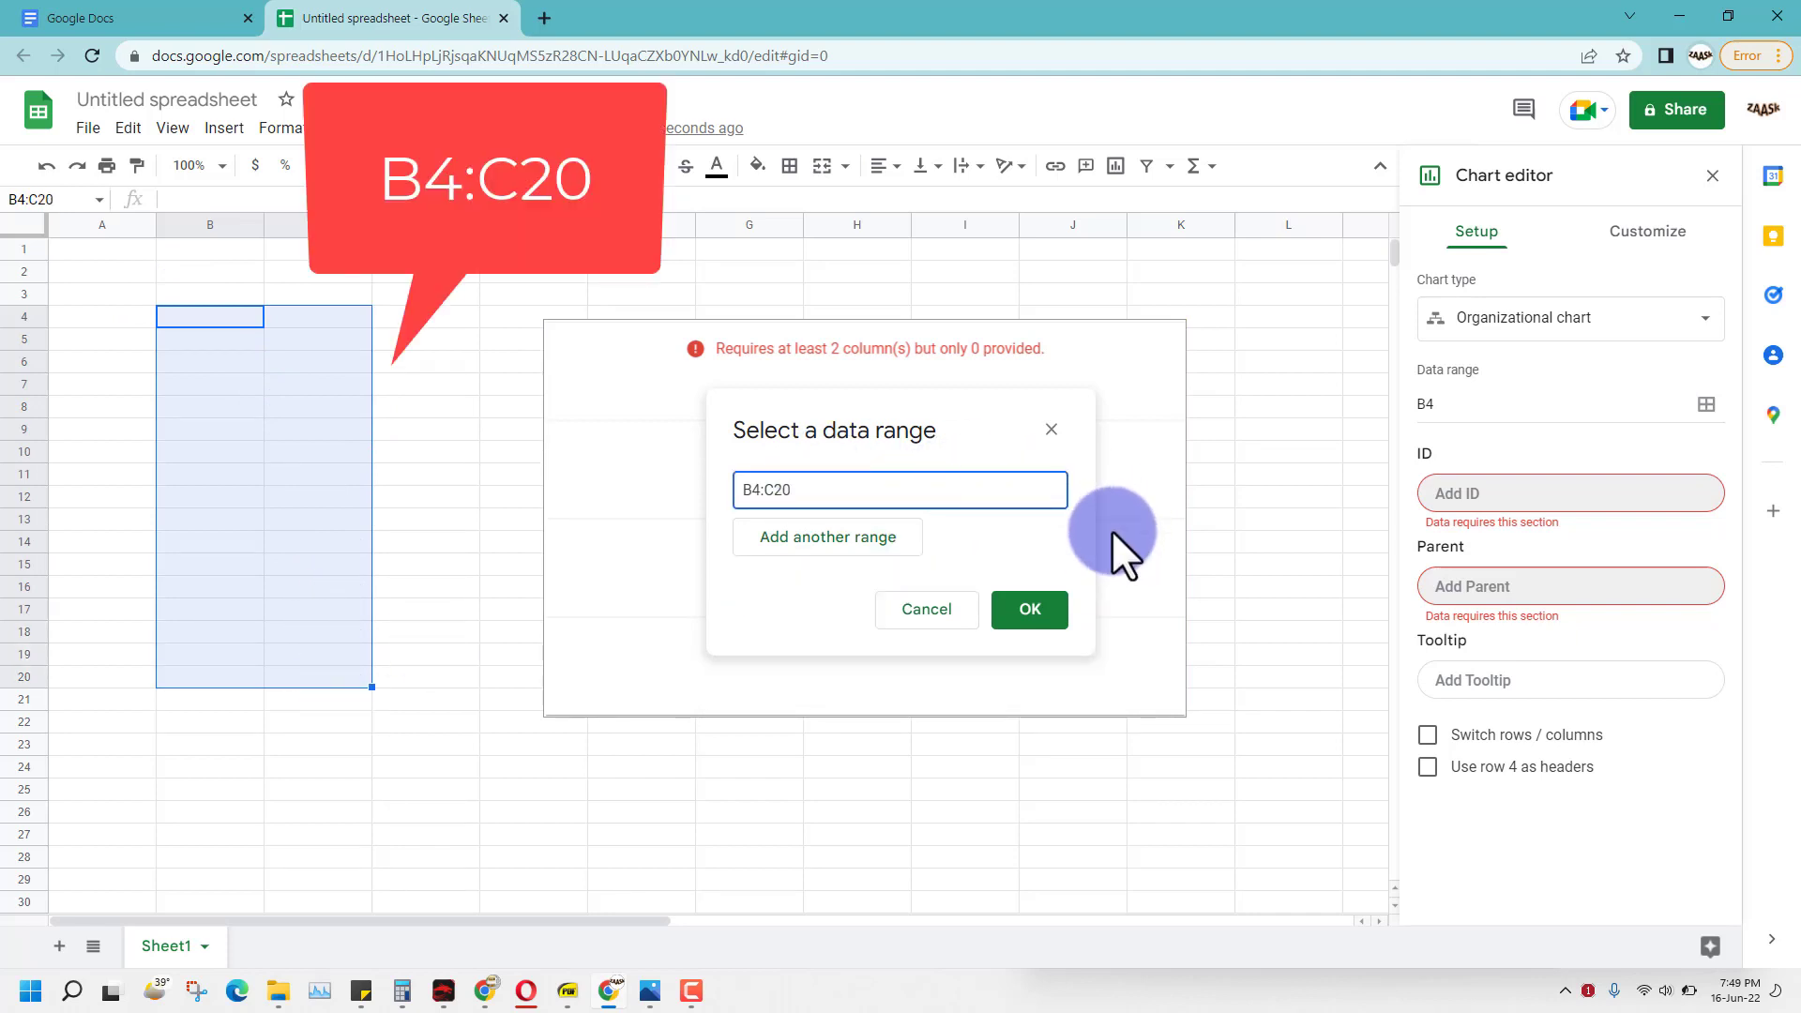
pyautogui.click(1029, 612)
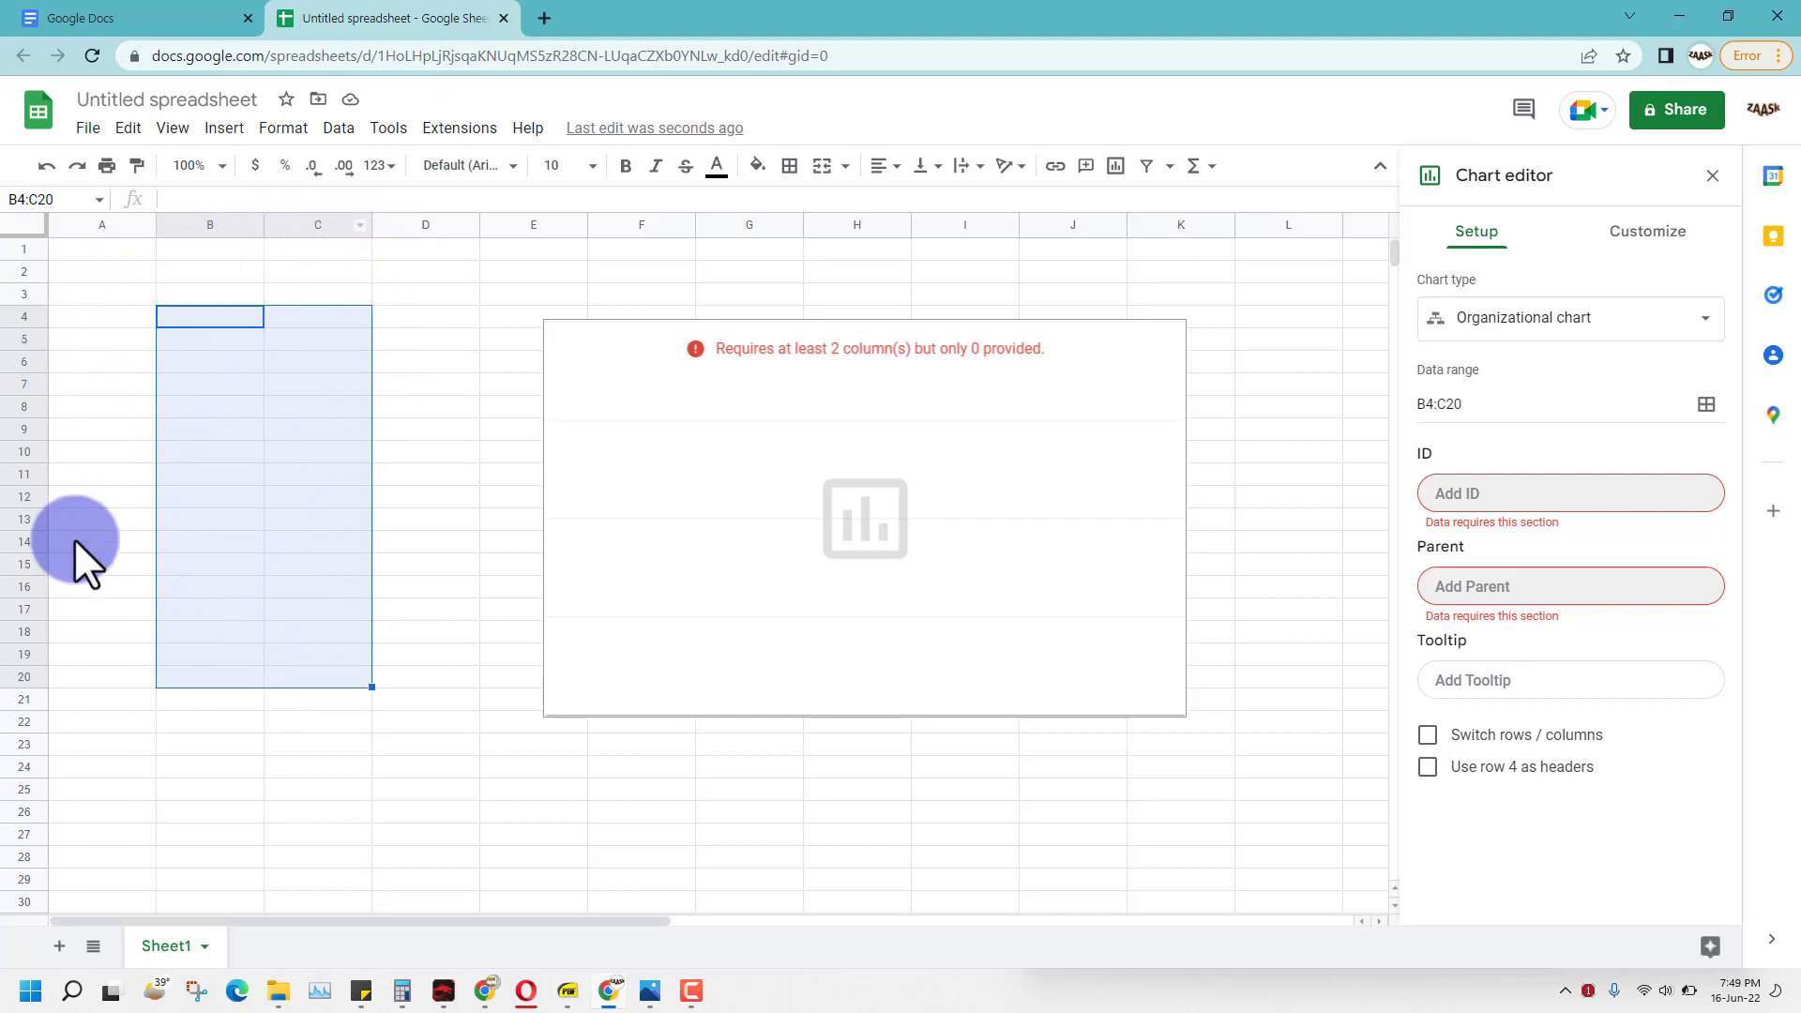
# Try B4:B20 as the chart's ID range, cancel it, and close the chart editor.
pyautogui.click(1486, 502)
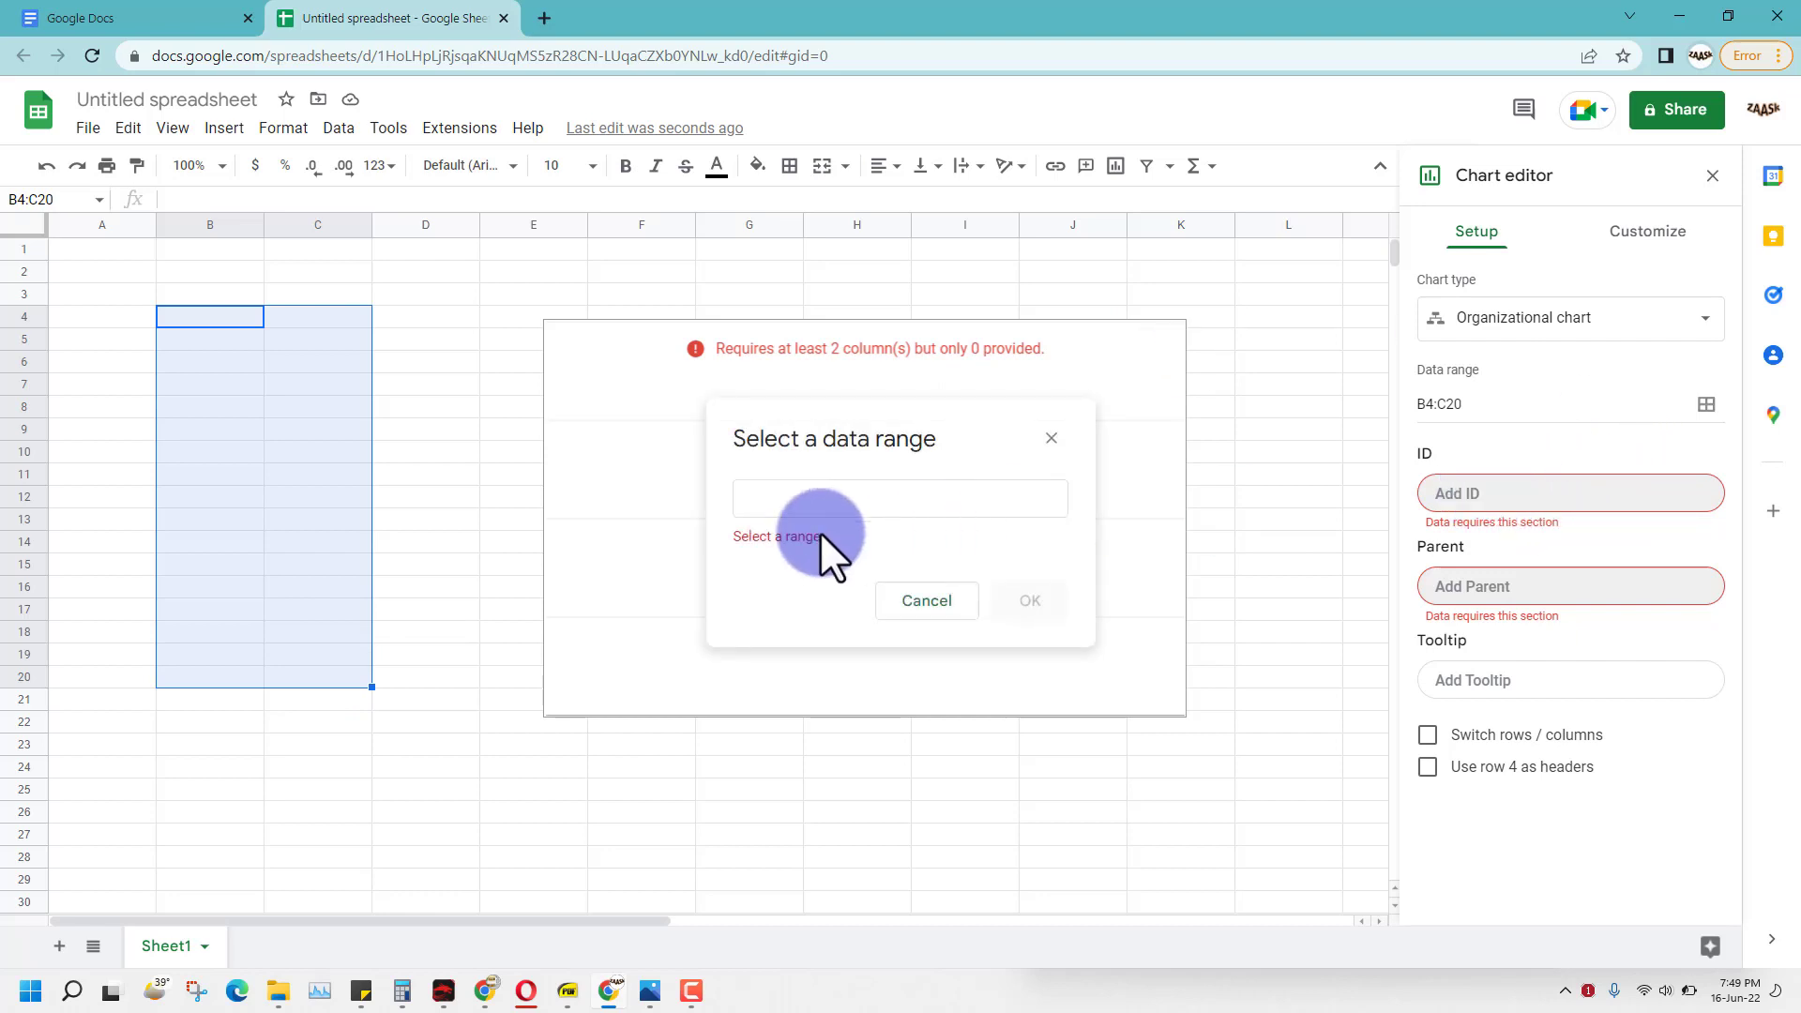
pyautogui.click(764, 511)
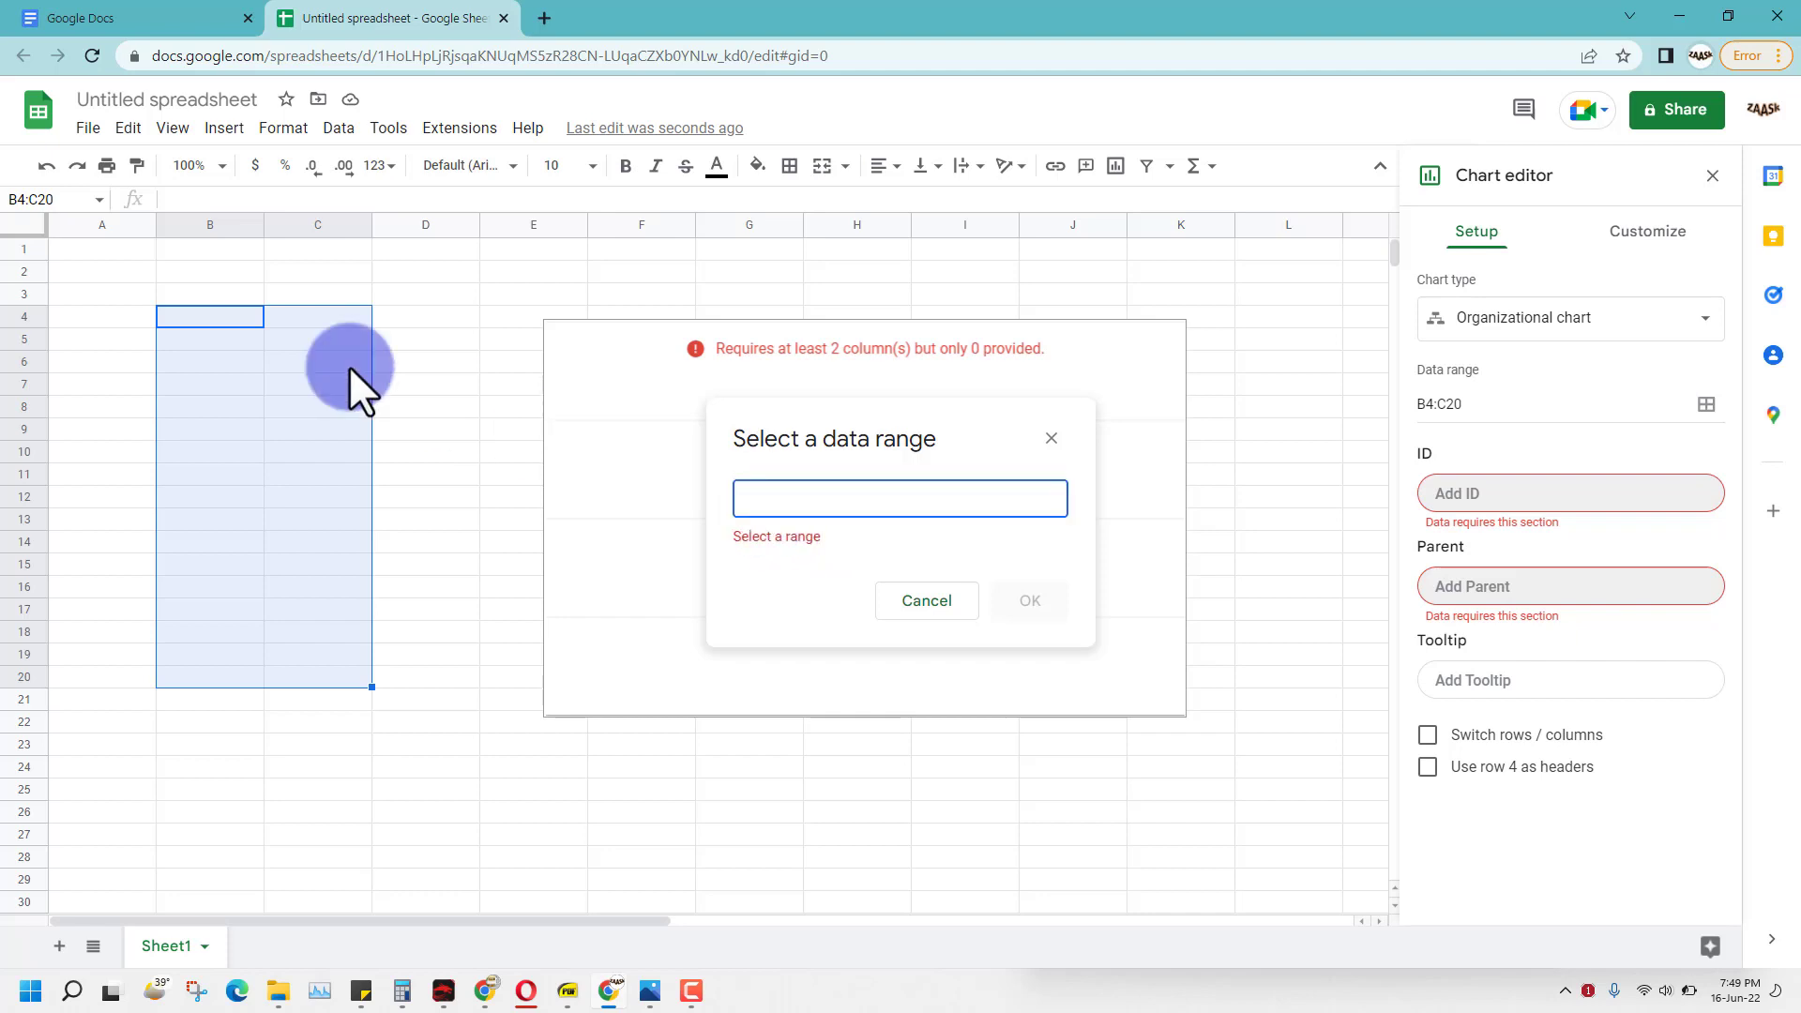
pyautogui.moveTo(195, 317); pyautogui.dragTo(183, 667)
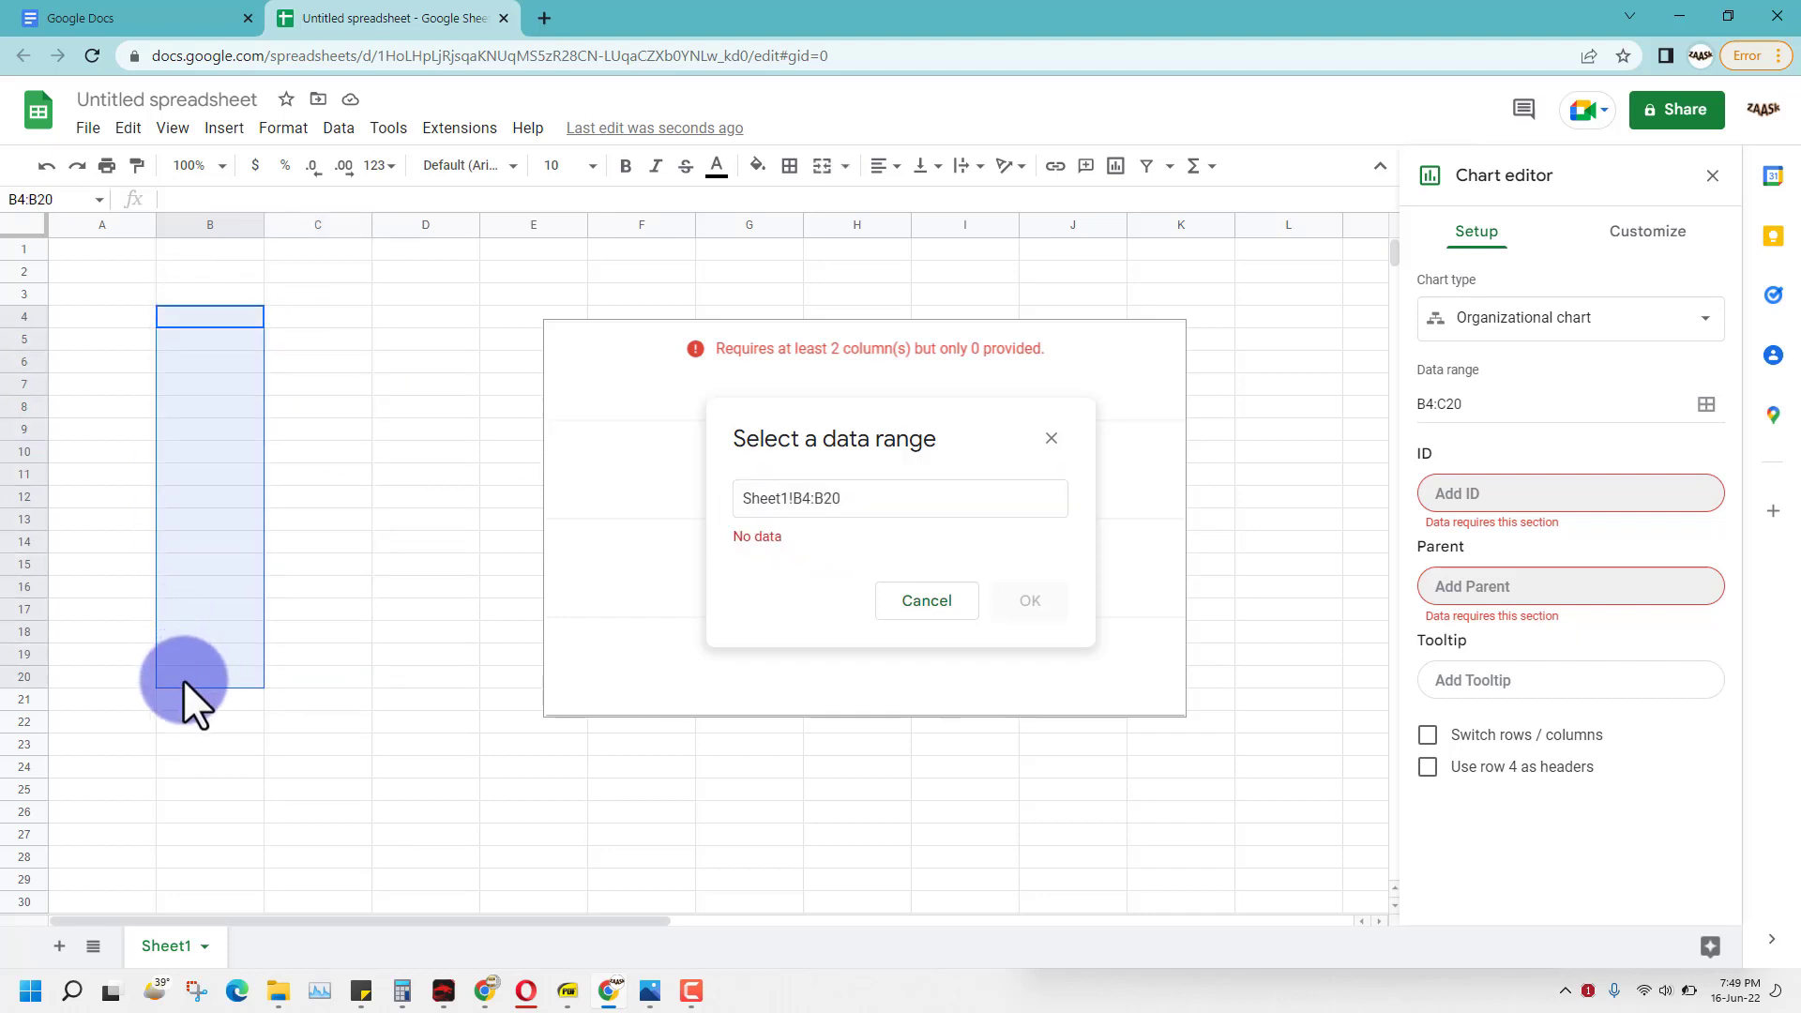
pyautogui.click(884, 494)
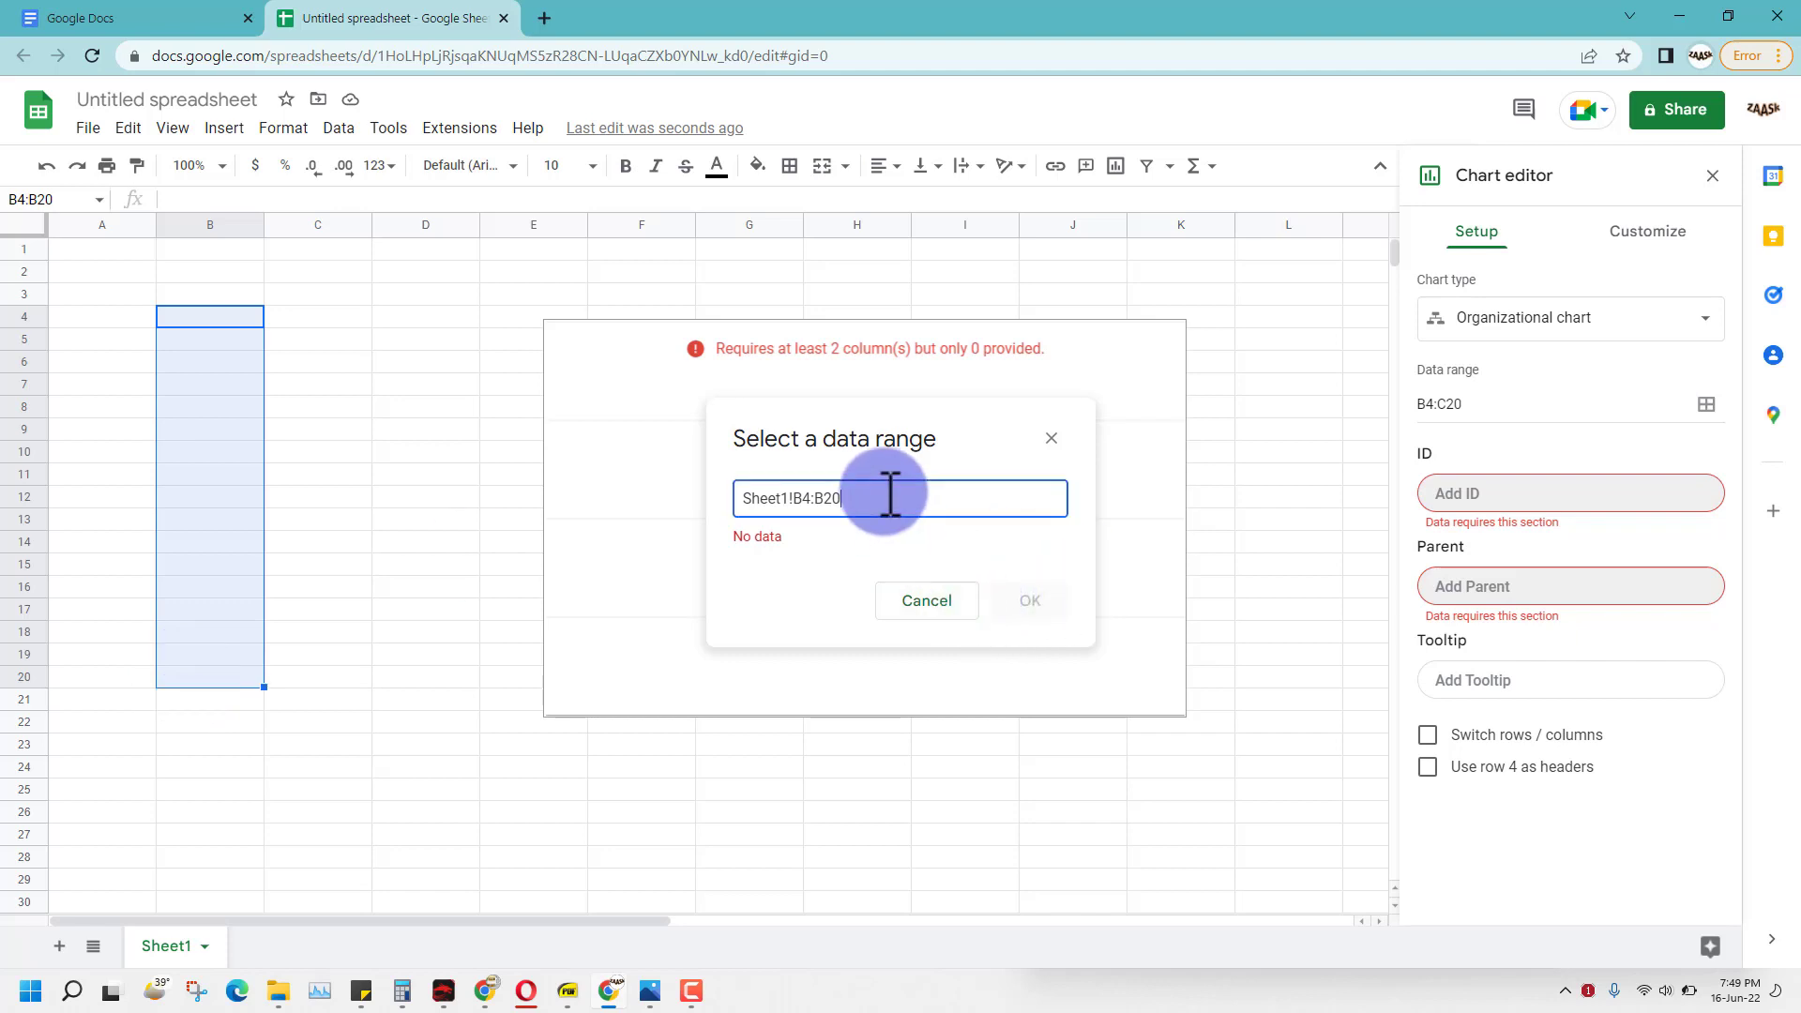
pyautogui.click(949, 602)
pyautogui.click(972, 397)
# Snap the Photos org chart image to the right half of the screen.
pyautogui.click(212, 316)
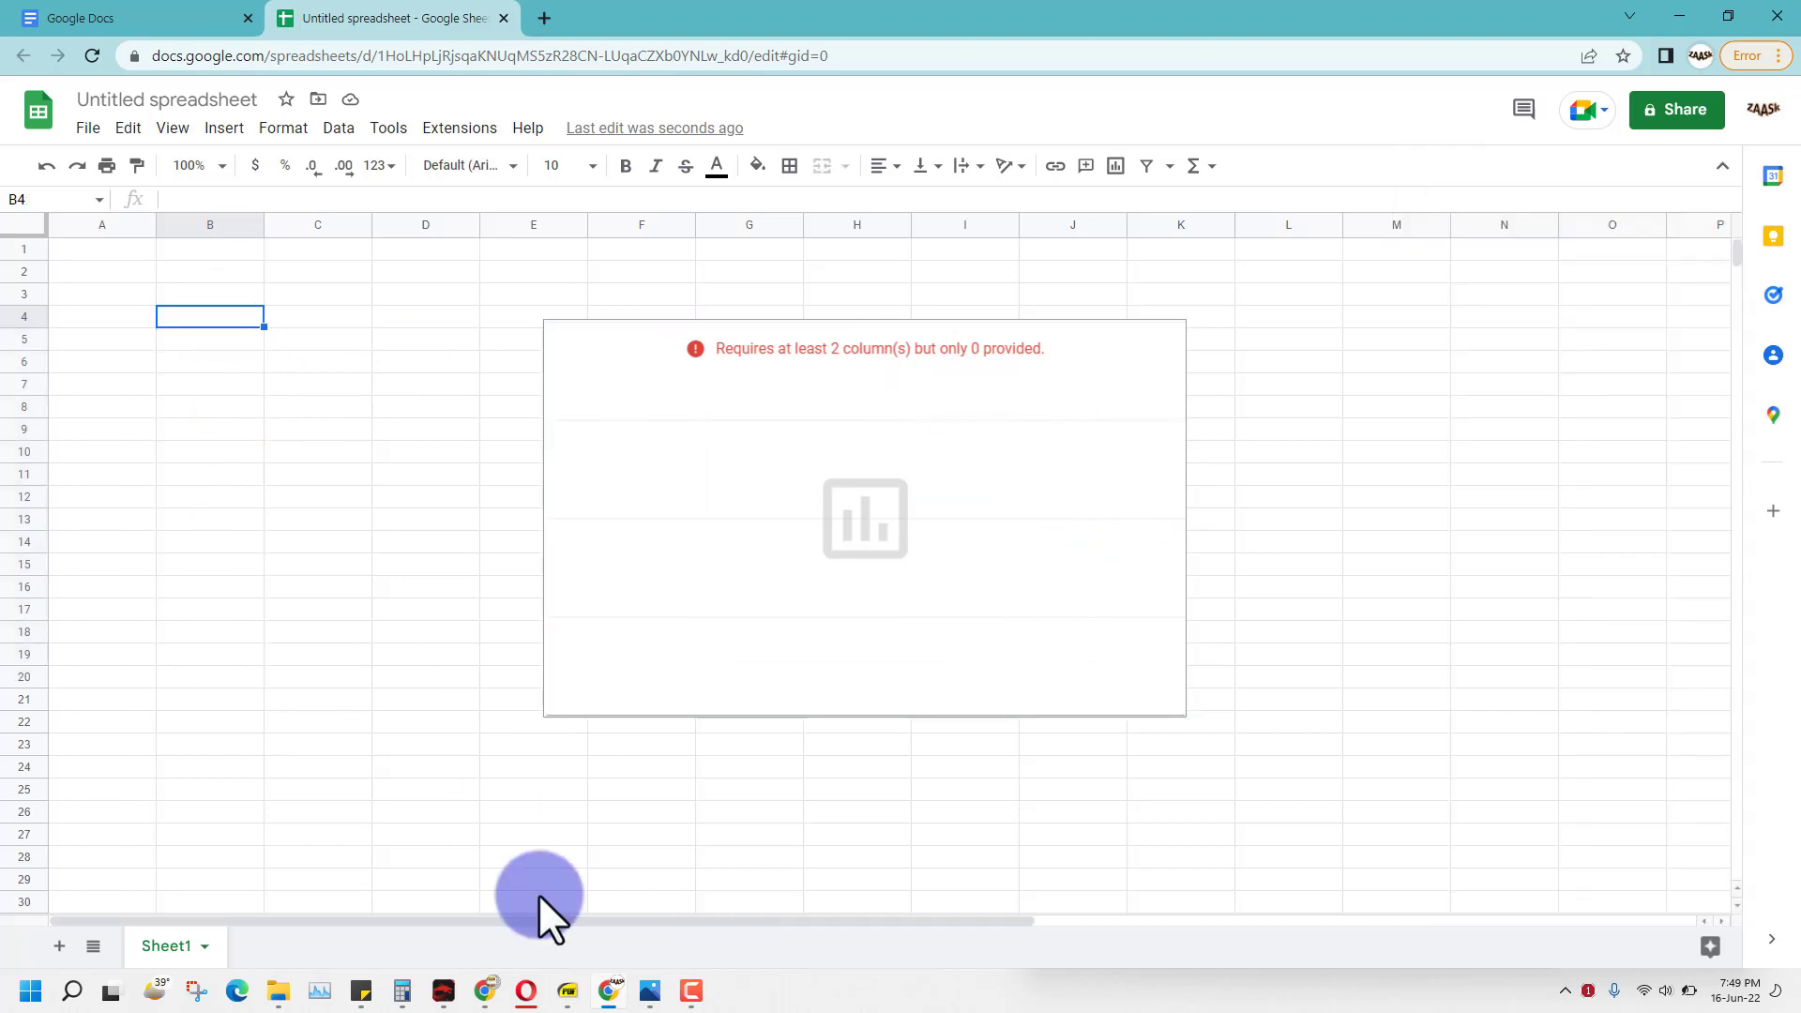
pyautogui.click(649, 994)
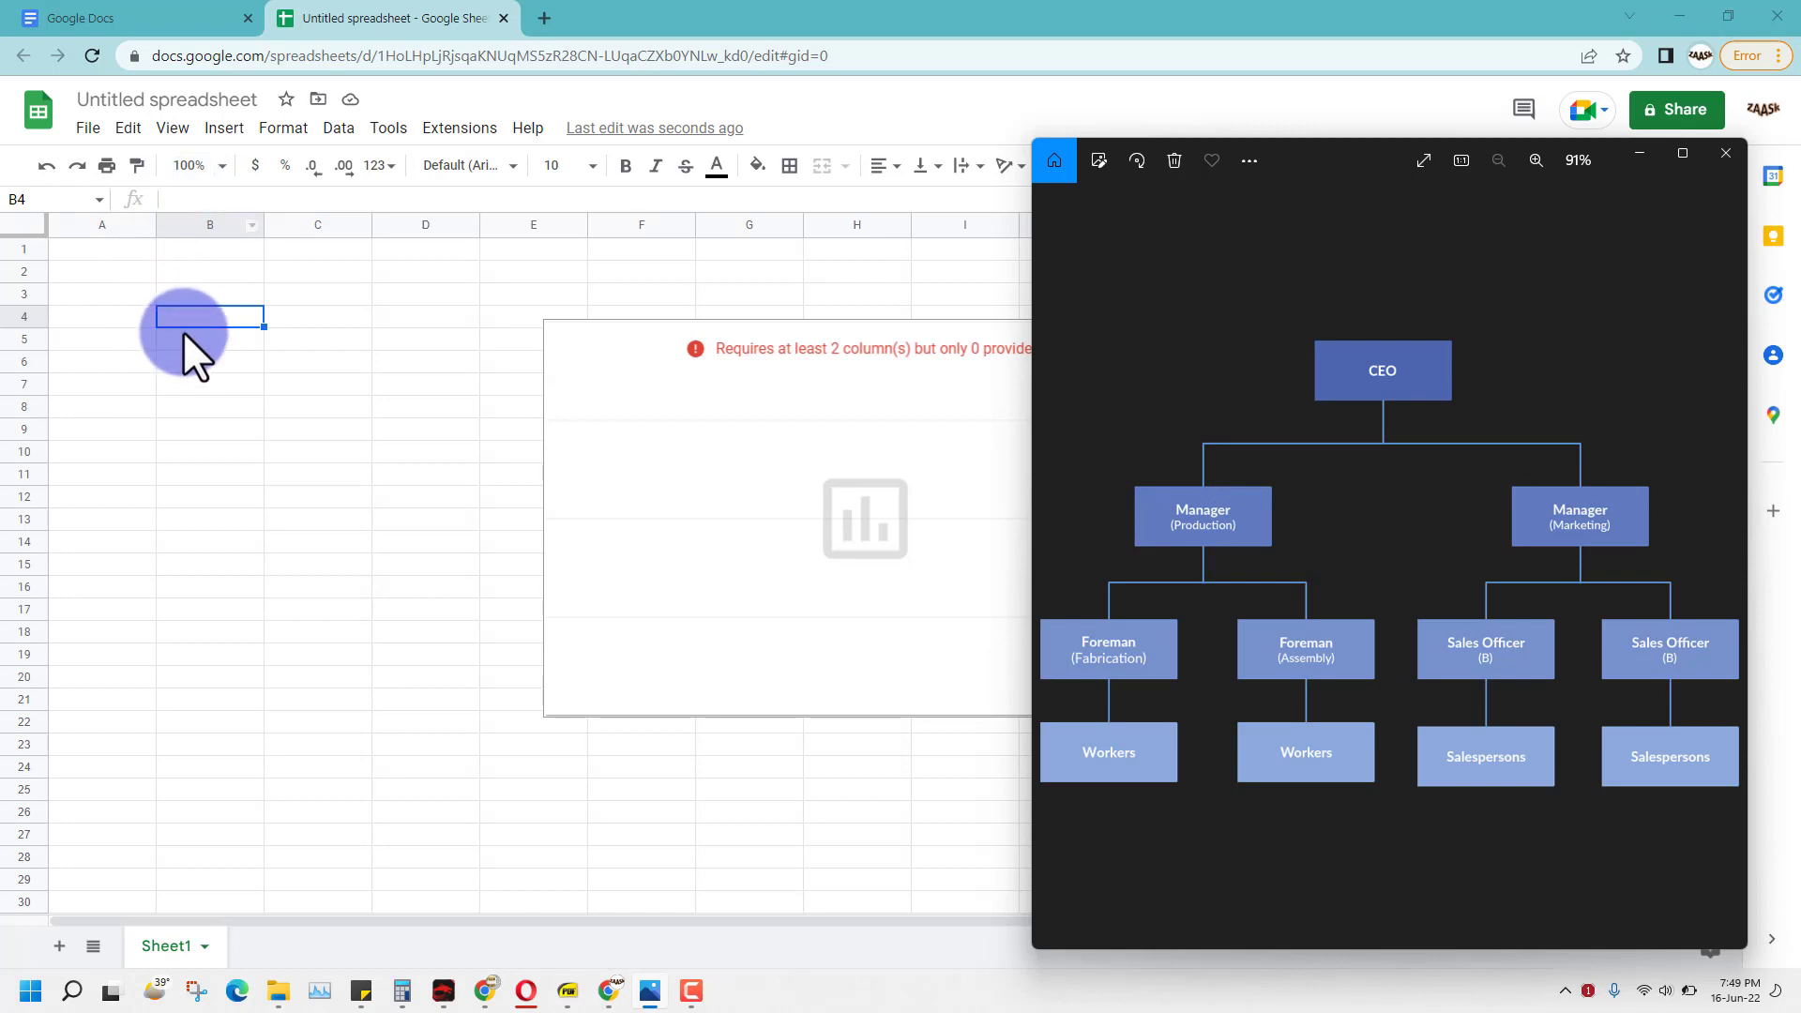
pyautogui.moveTo(1320, 172); pyautogui.dragTo(1782, 422)
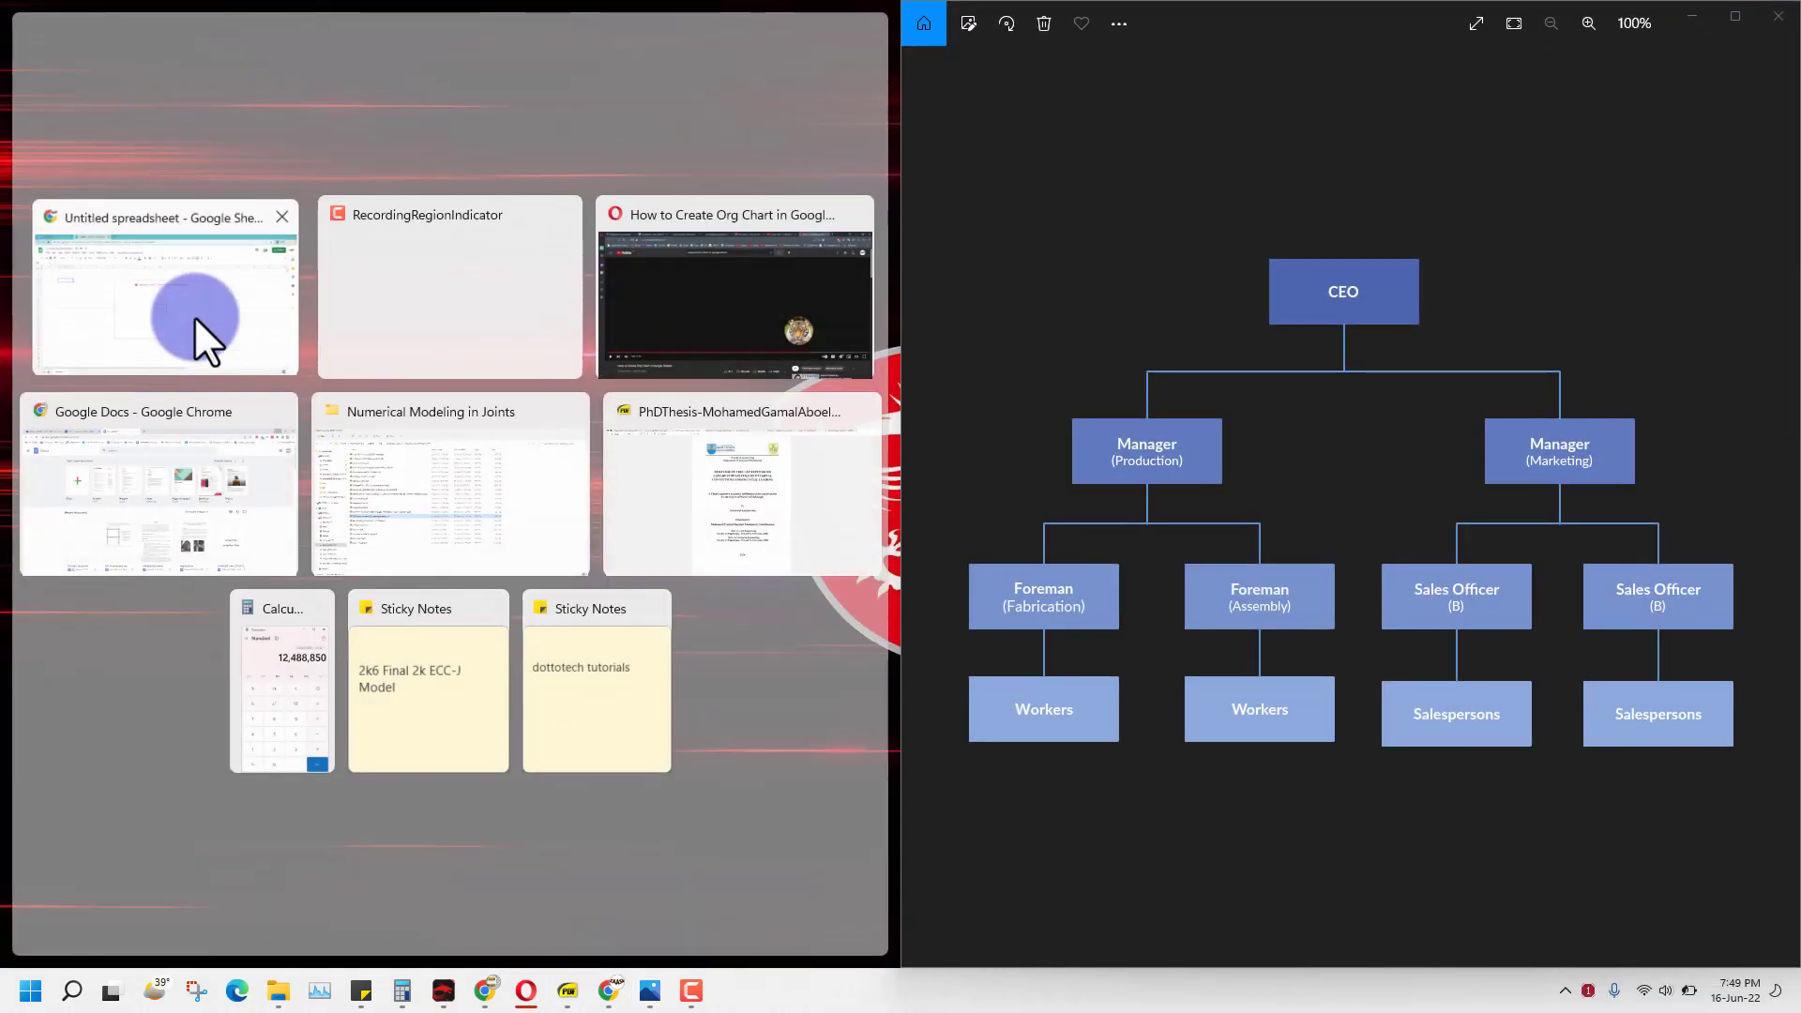
# Enter Manager Production in B4 with CEO as its reports-to in C4.
pyautogui.click(194, 315)
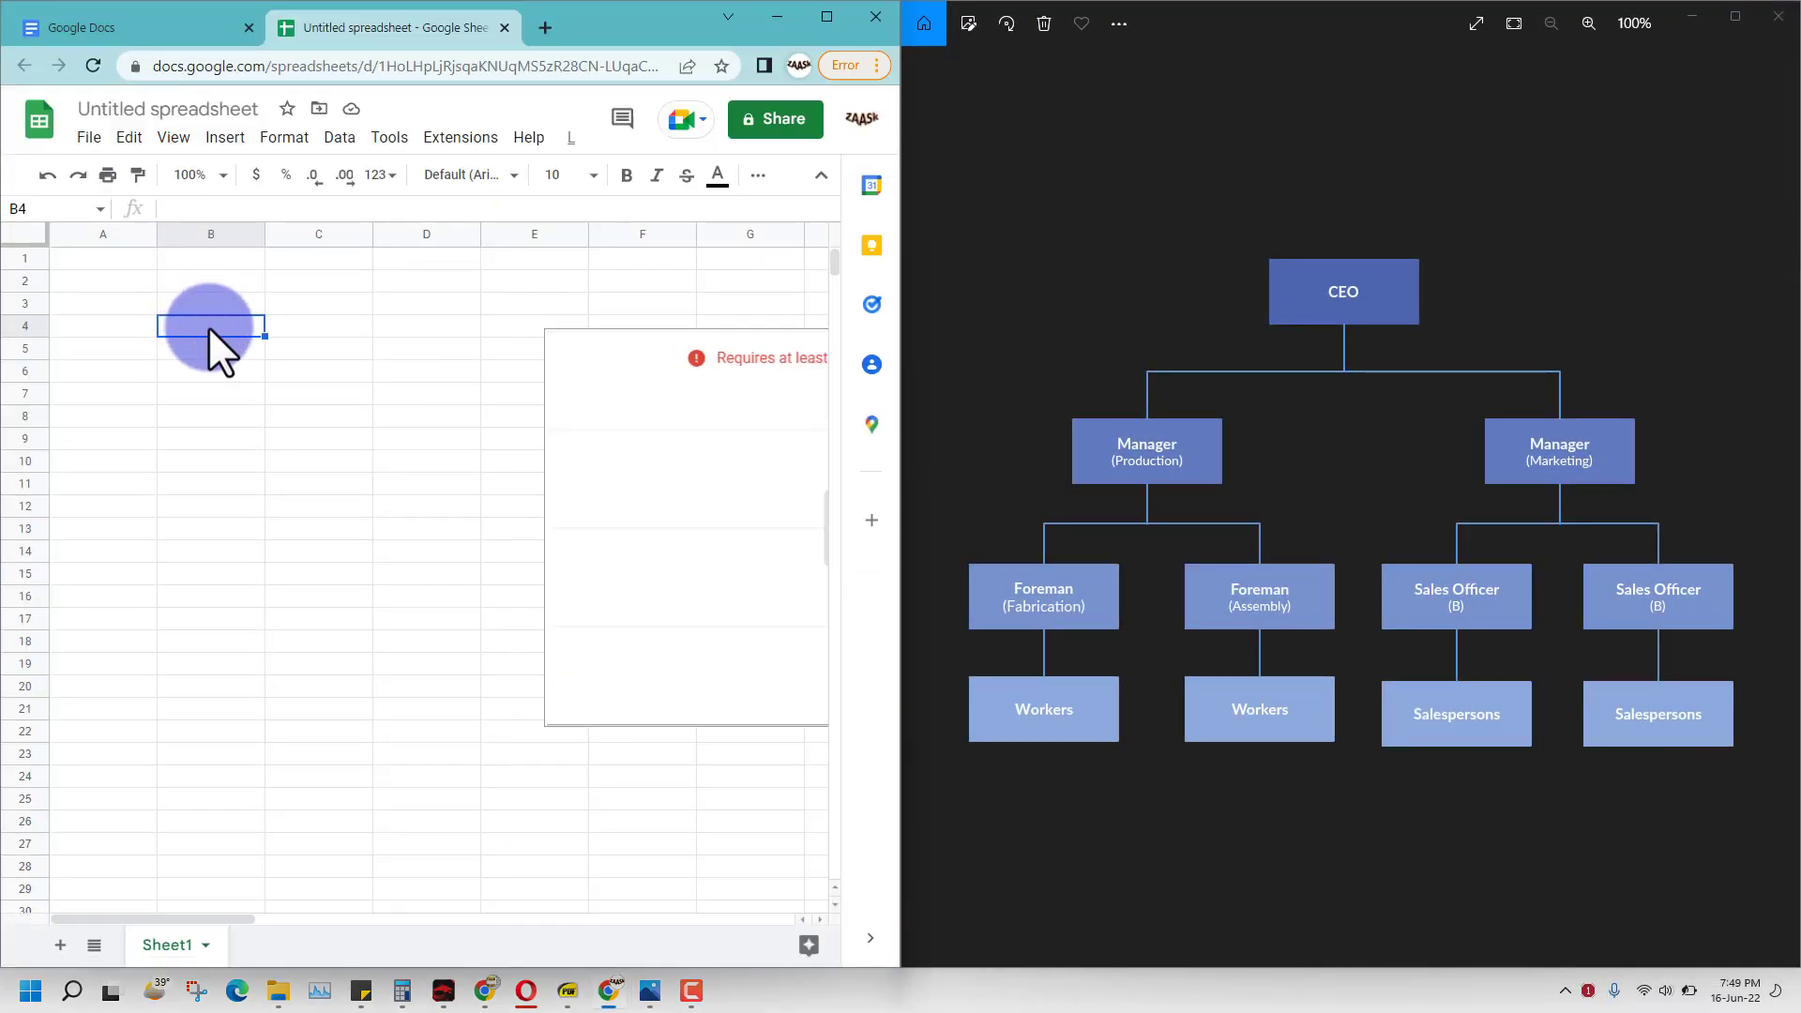
pyautogui.write('Manager Product')
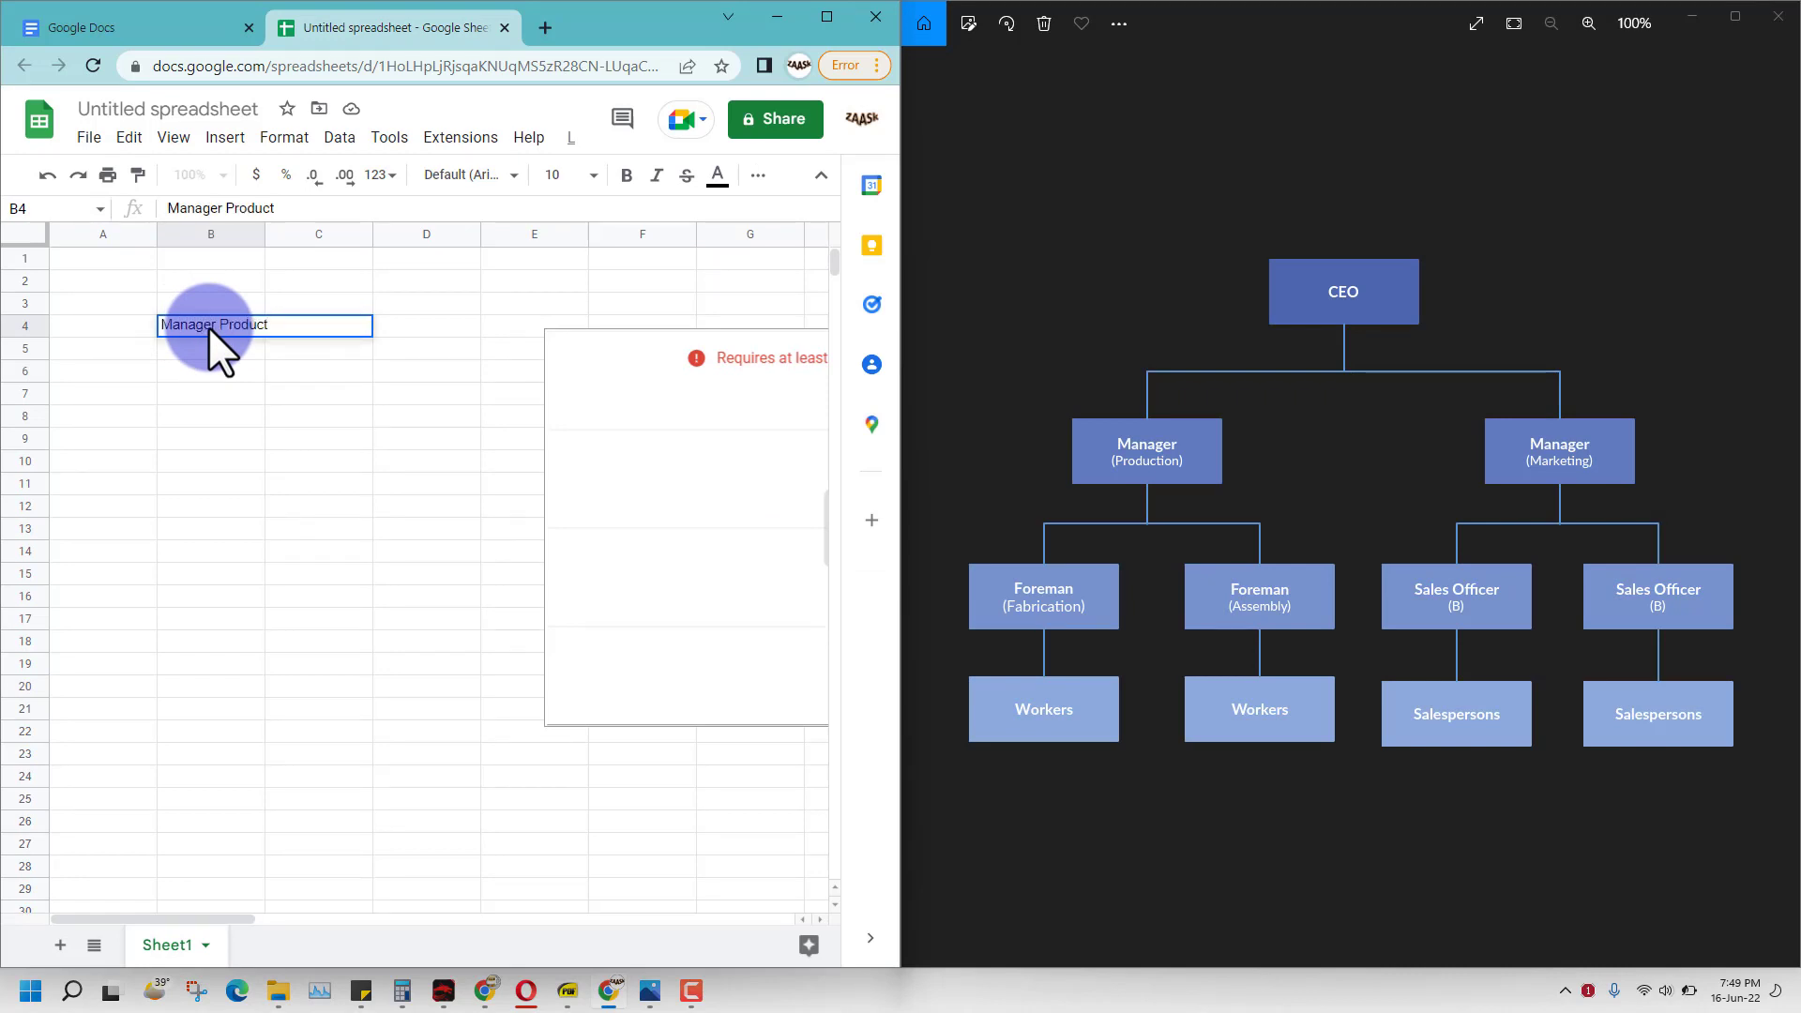
pyautogui.write('ion')
pyautogui.press('Return')
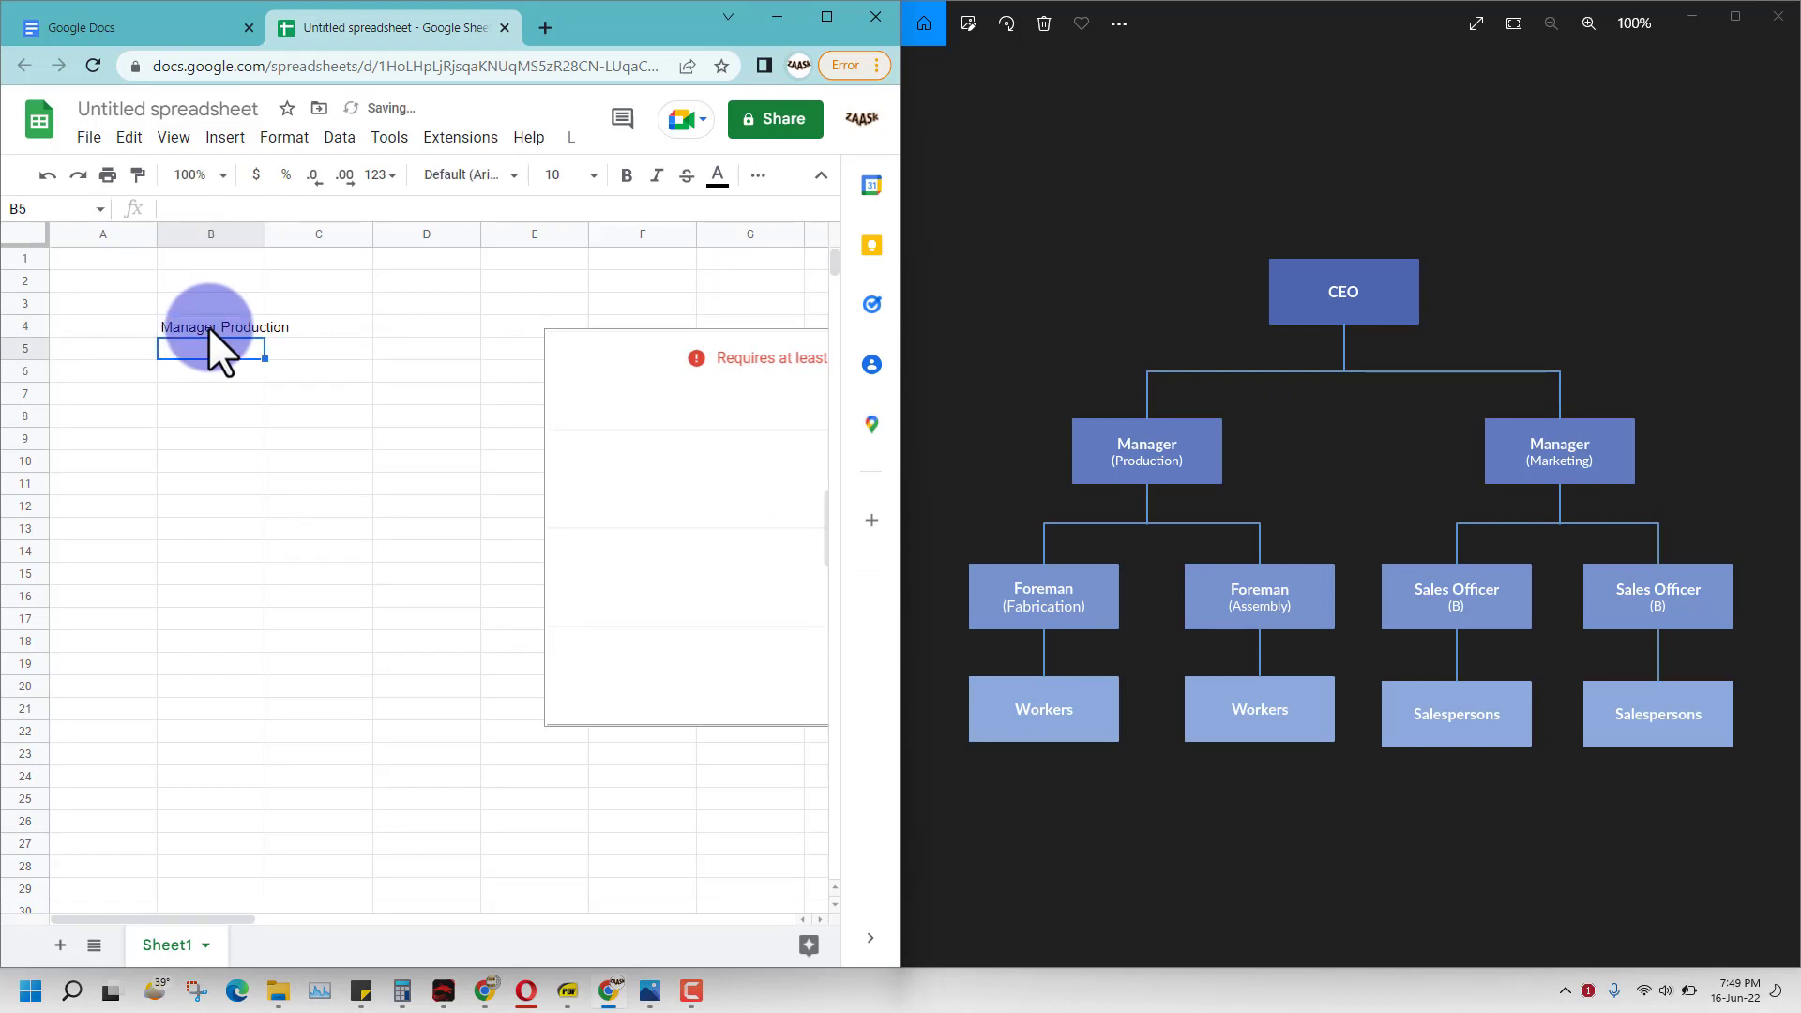
pyautogui.press('Up')
pyautogui.press('Right')
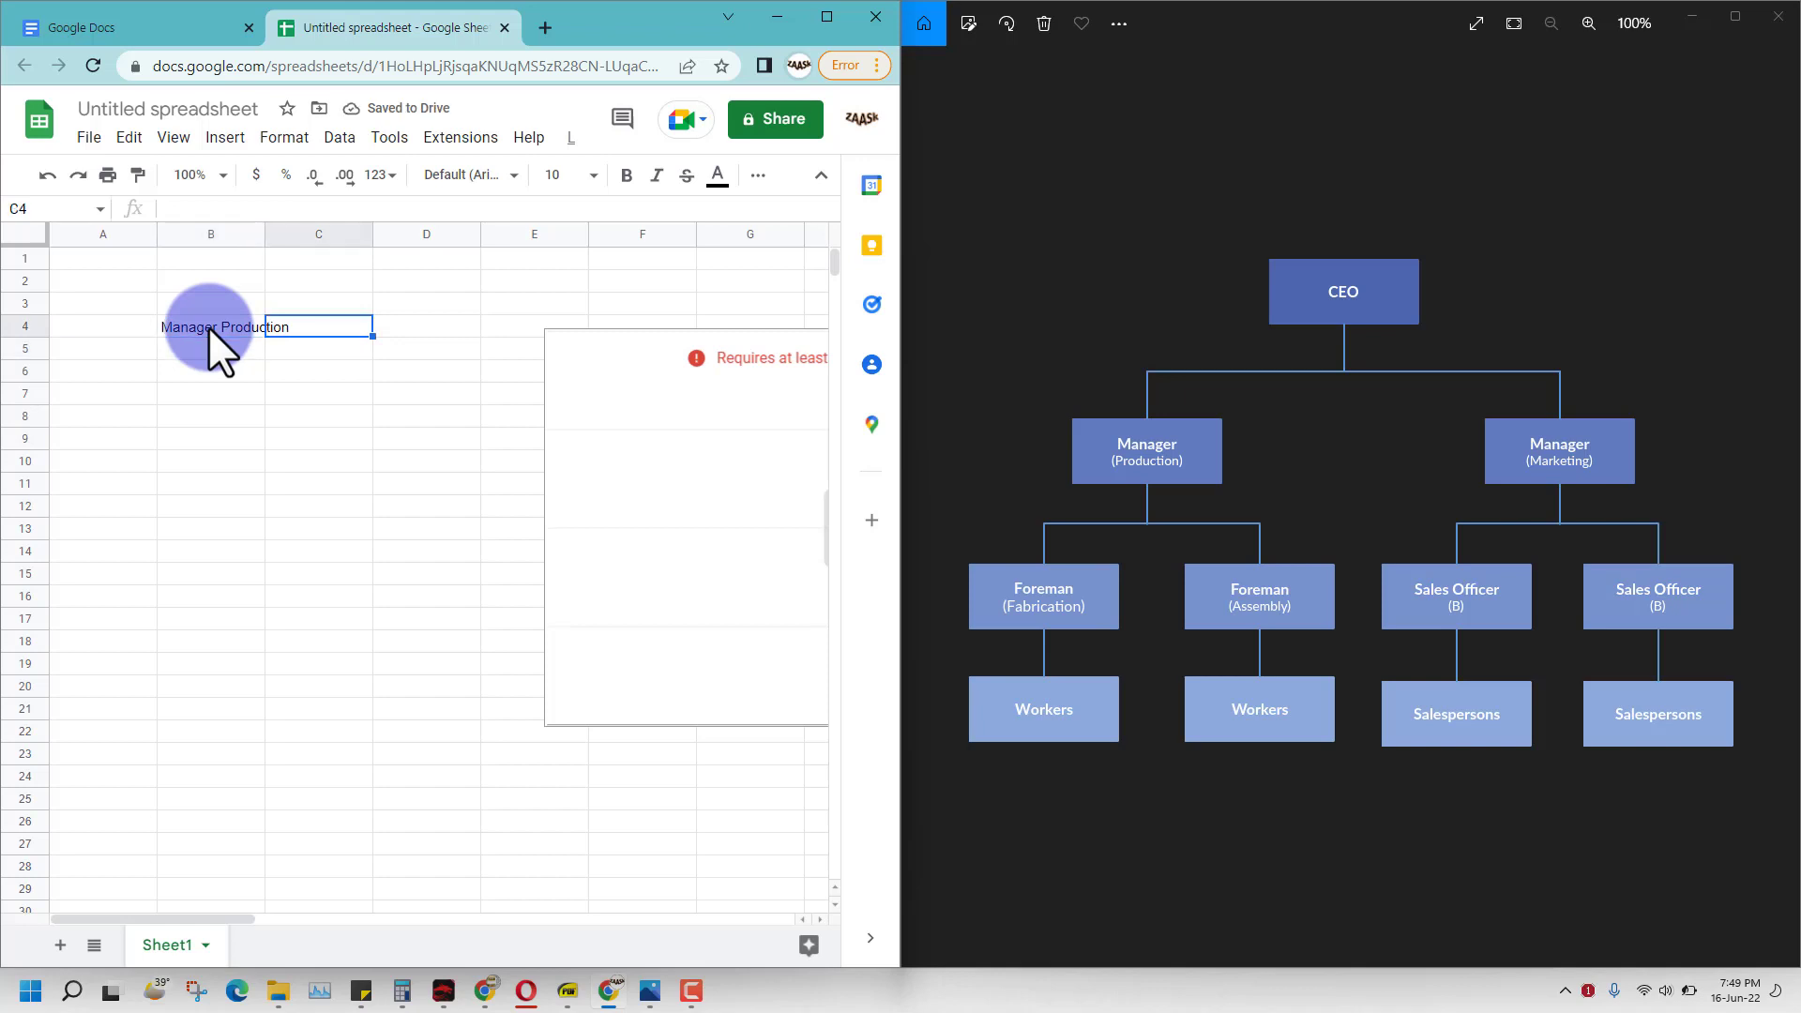
pyautogui.write('CEO')
pyautogui.press('Return')
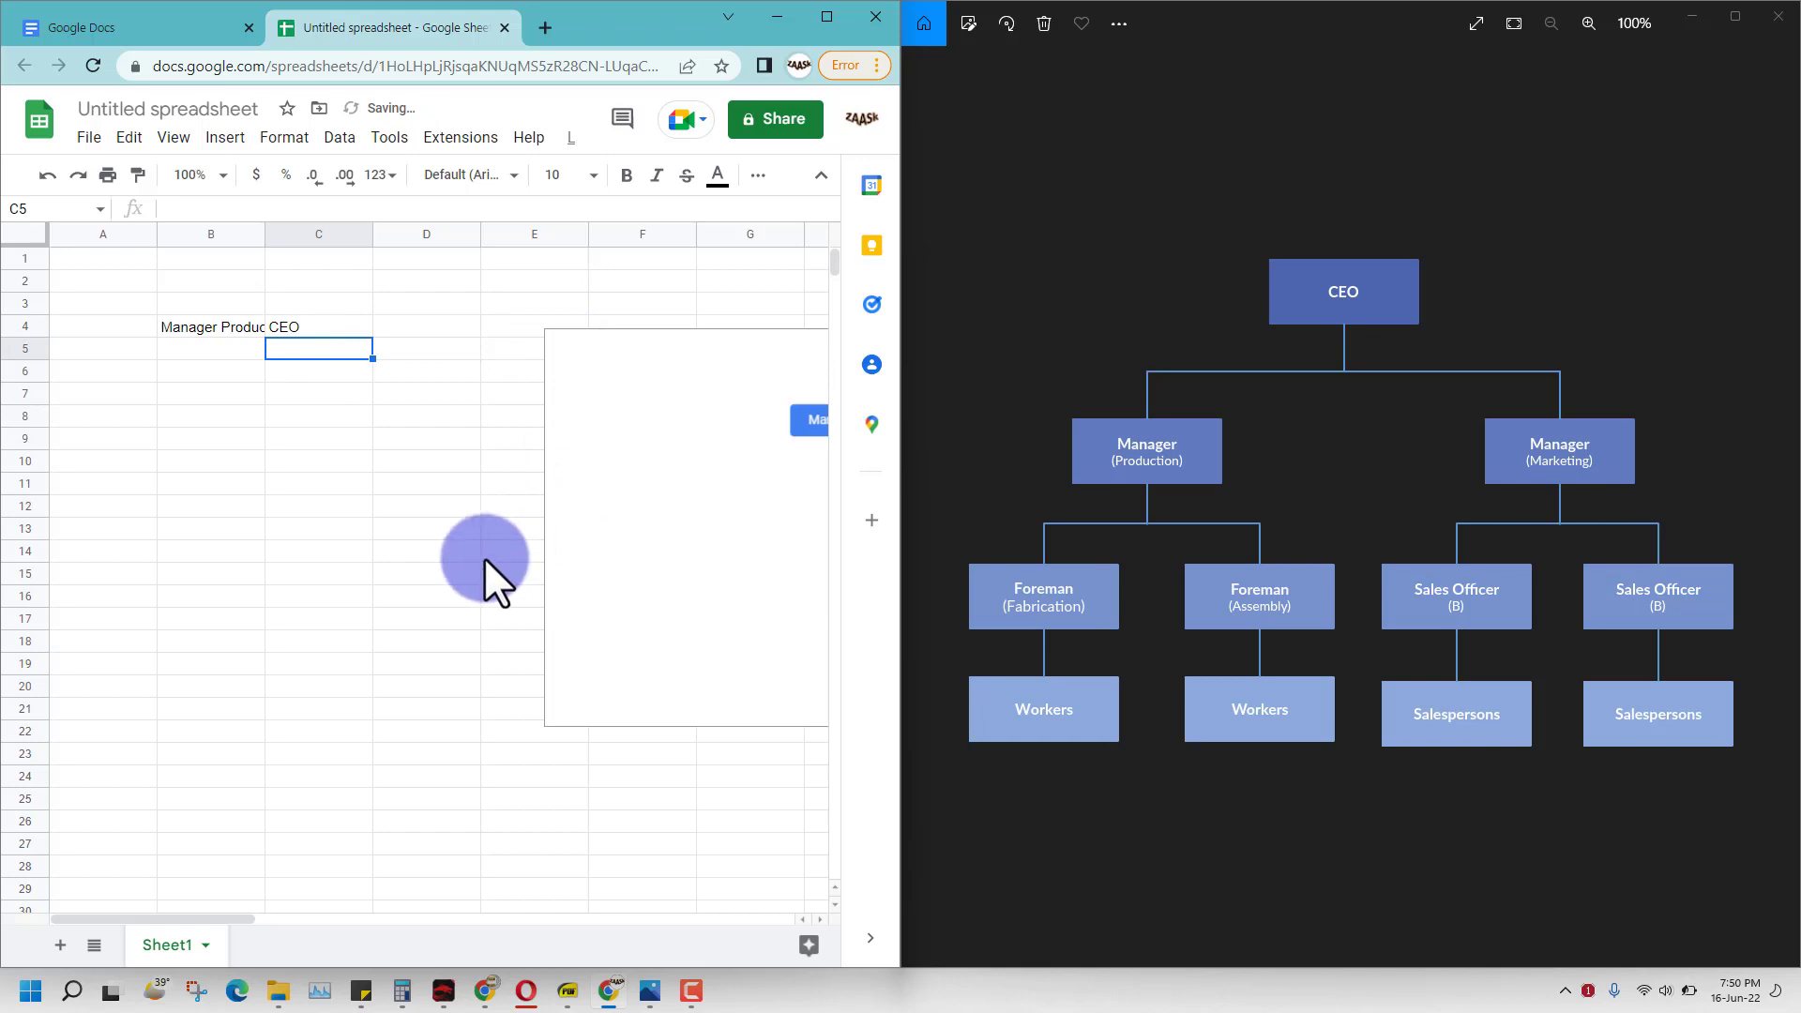
# Move the org chart down below the data, near C12.
pyautogui.click(707, 348)
pyautogui.moveTo(743, 345); pyautogui.dragTo(457, 518)
pyautogui.click(595, 548)
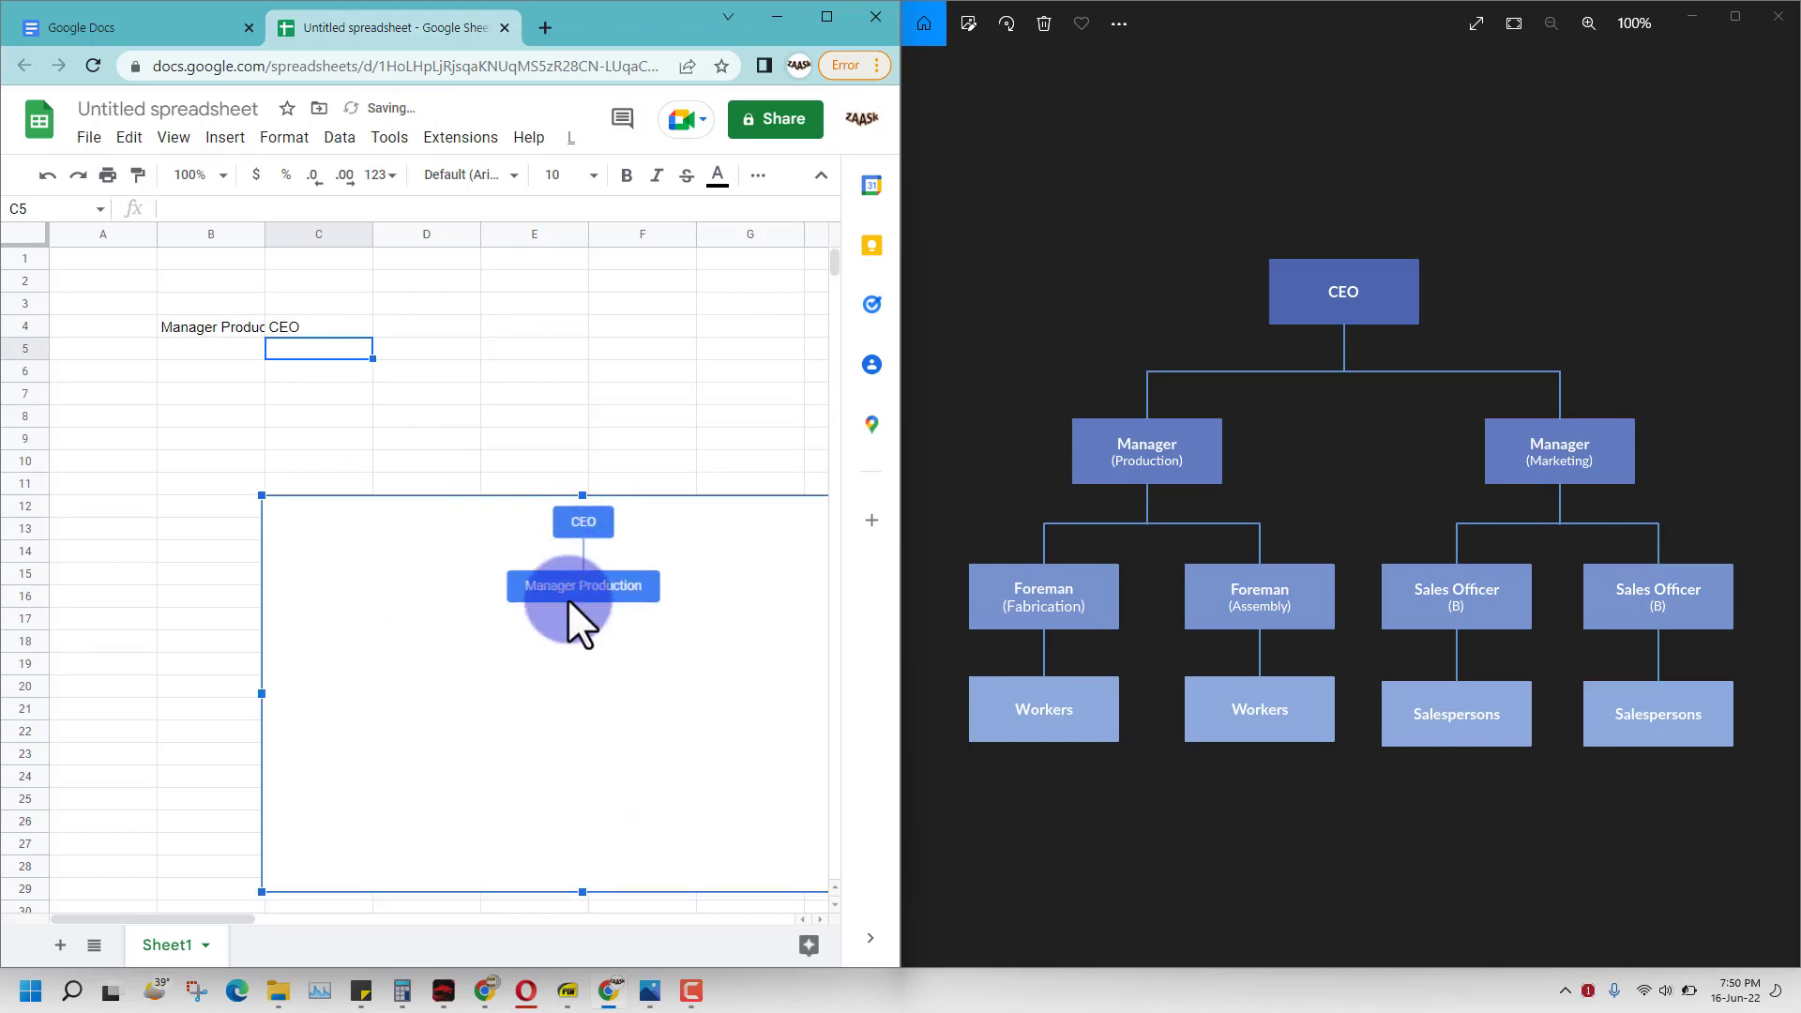
pyautogui.click(588, 522)
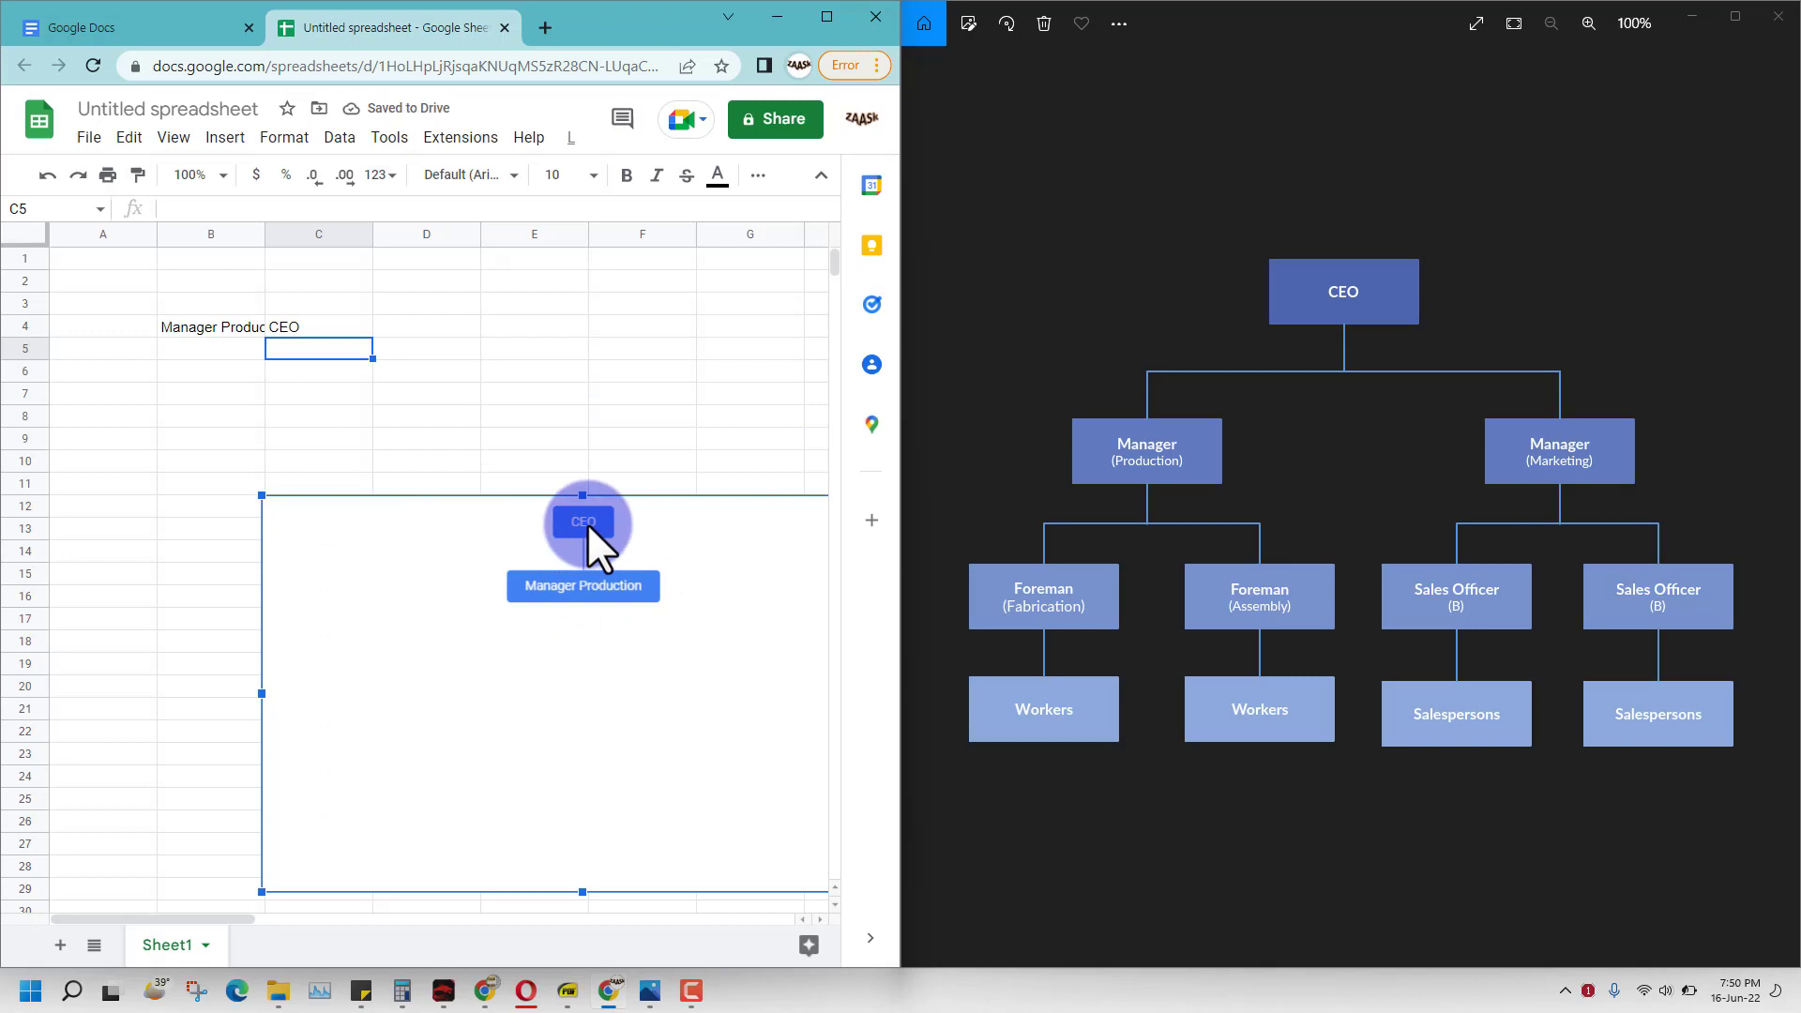
# Add Manager Marketing reporting to CEO, then Foreman (Fabrication) in B6.
pyautogui.click(202, 345)
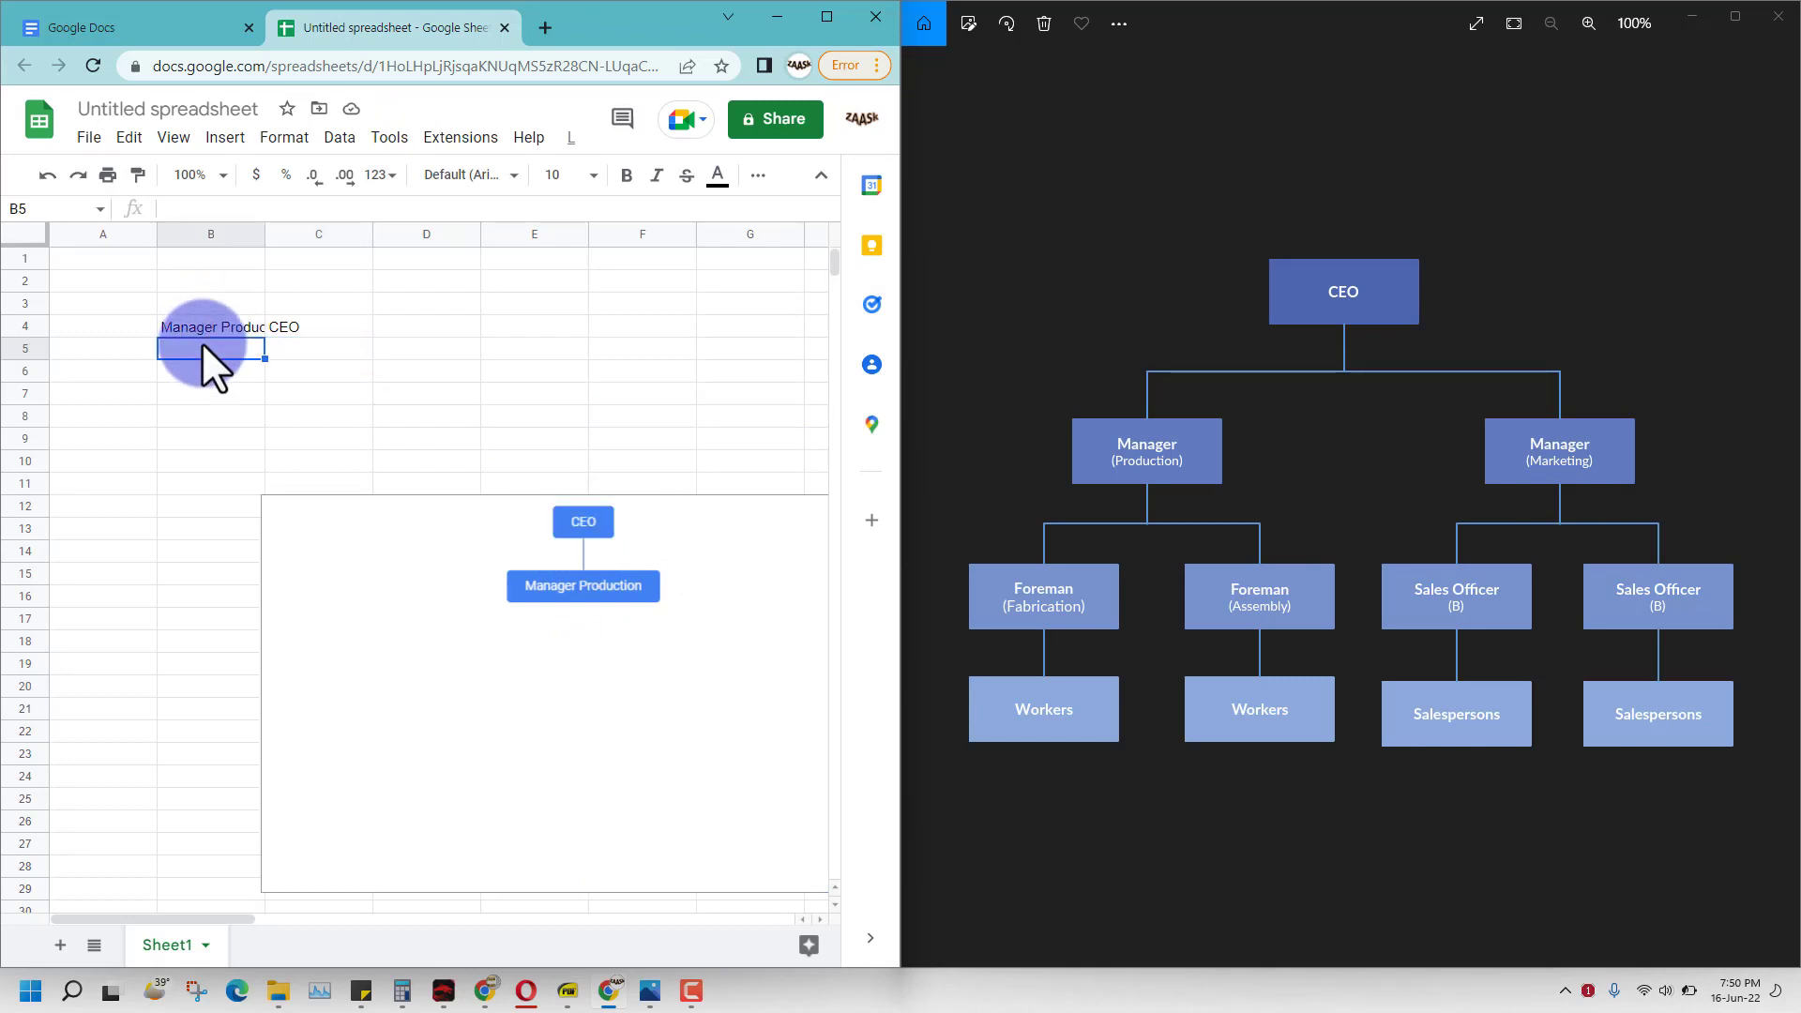
pyautogui.write('Mana')
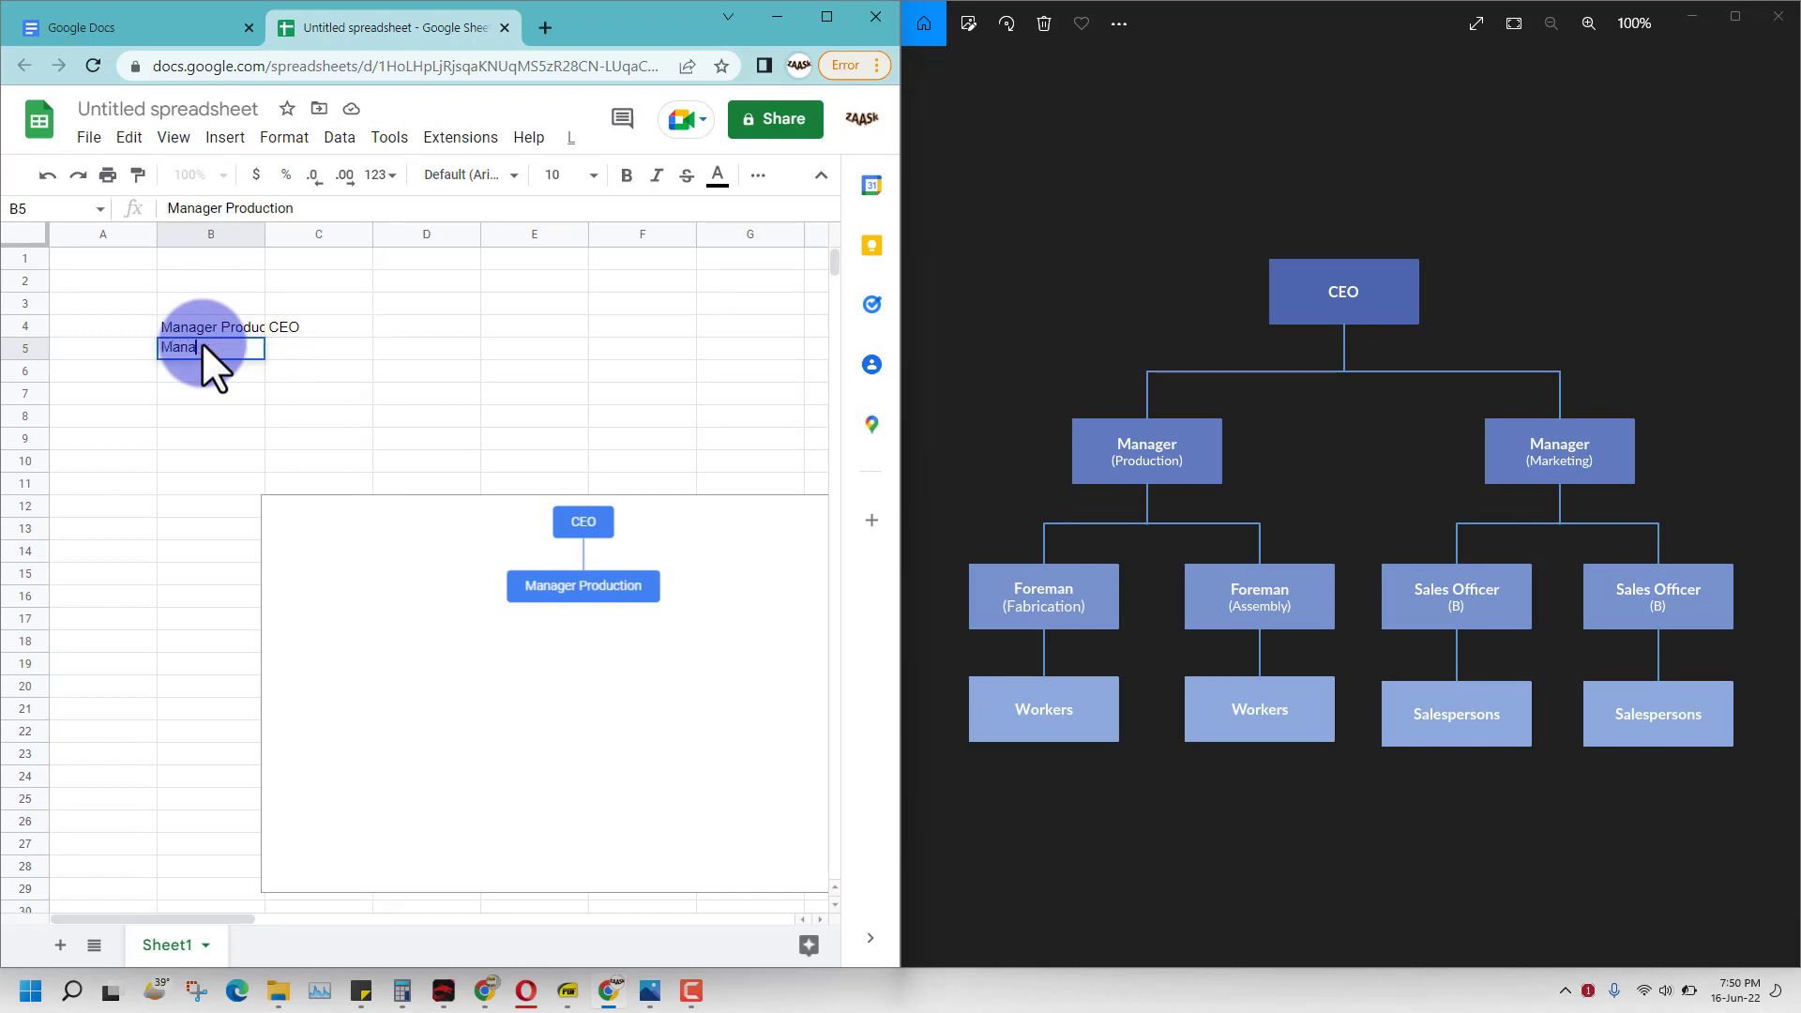
pyautogui.write('ger Marketing')
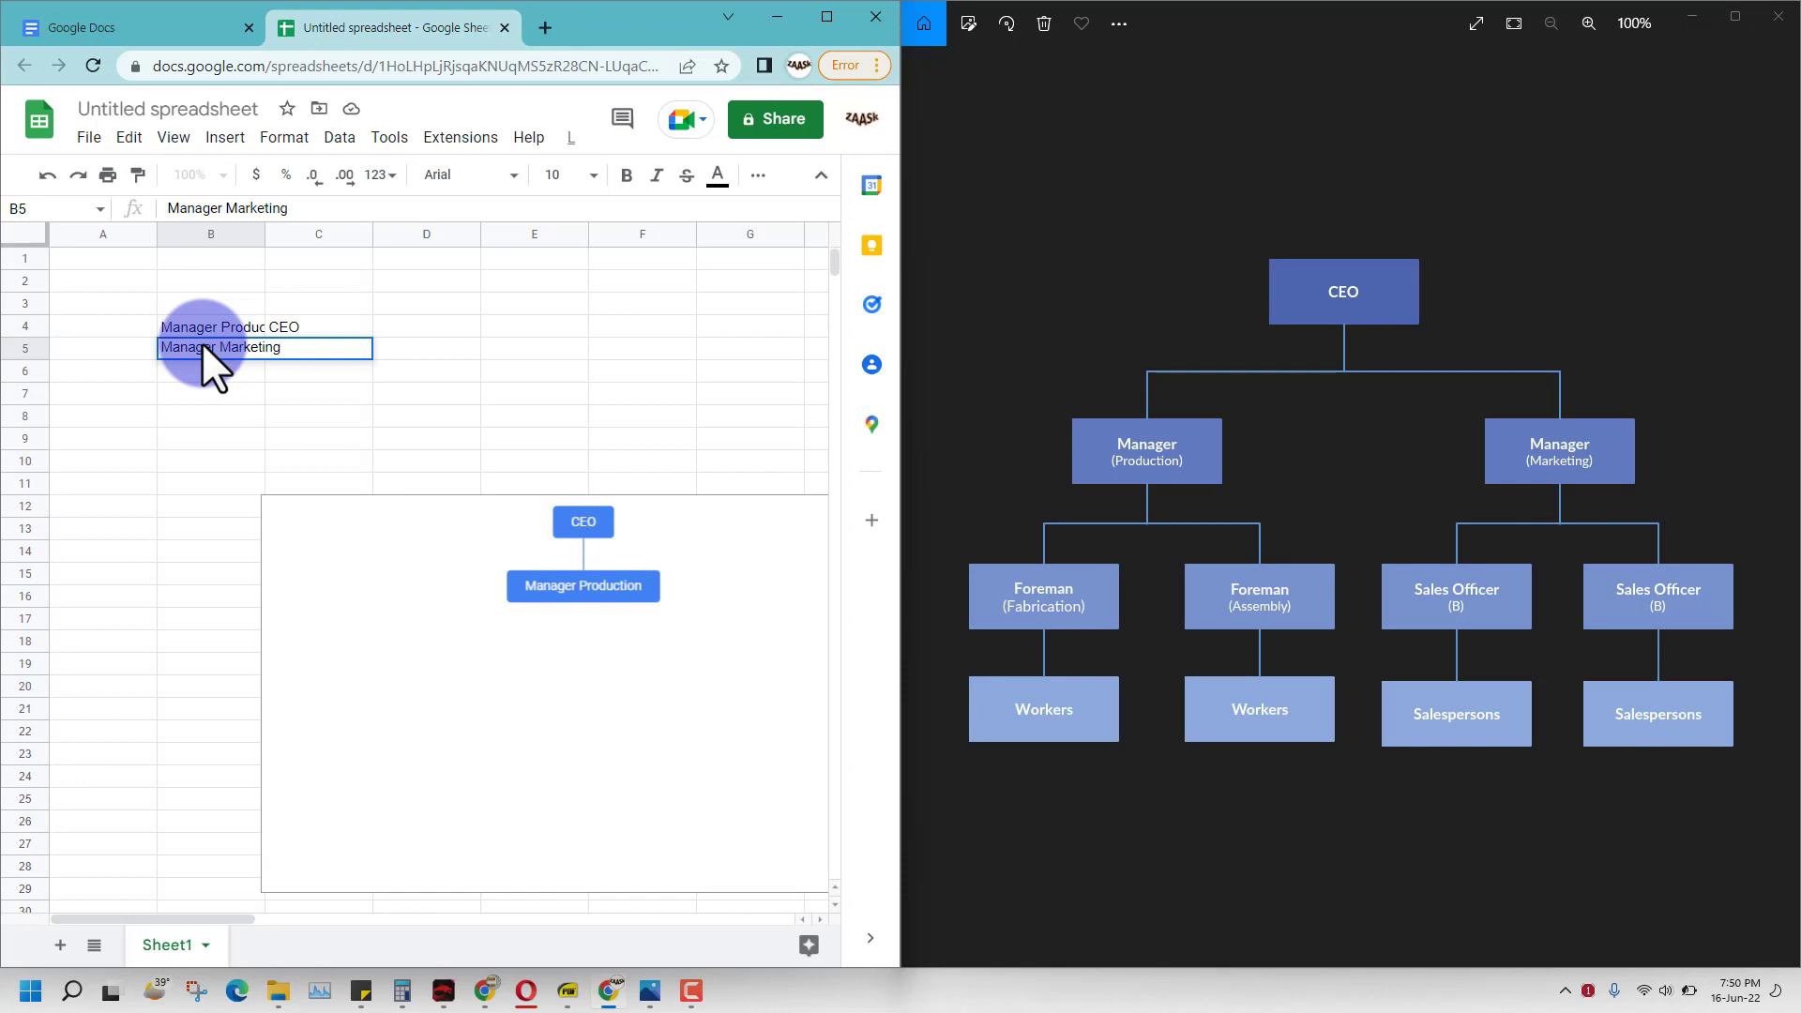
pyautogui.press('Tab')
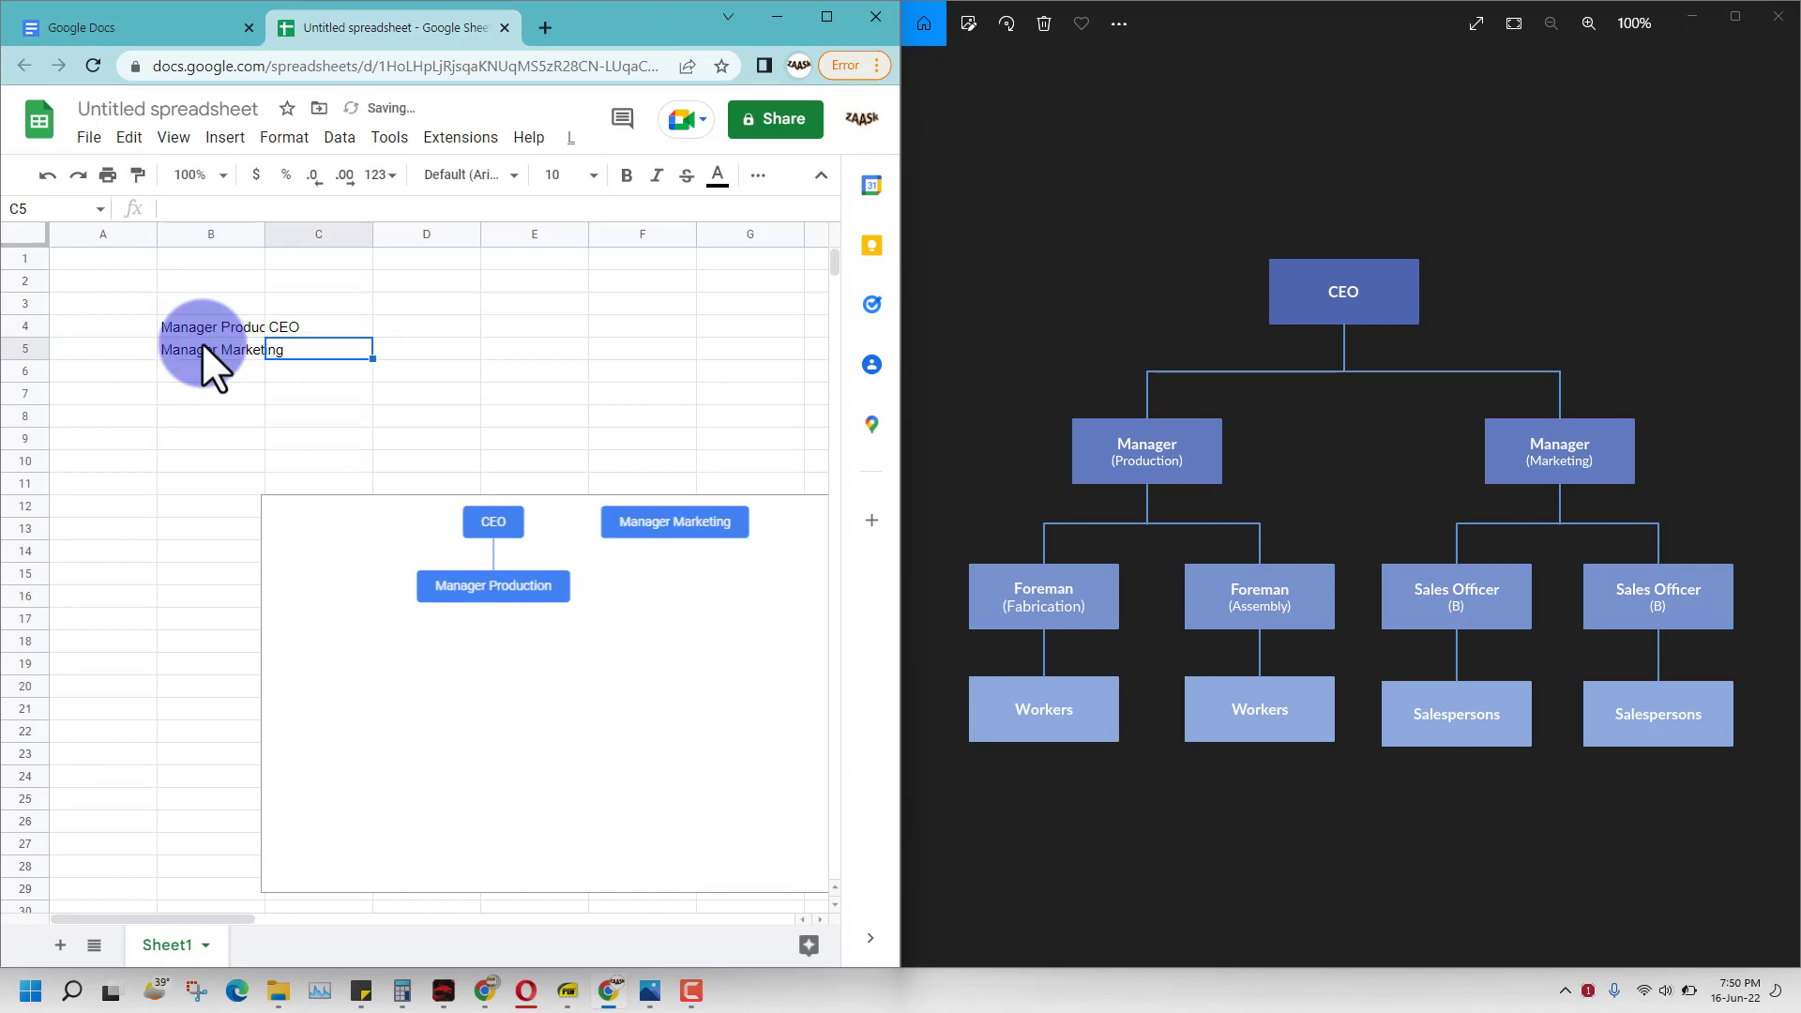
pyautogui.write('CEO')
pyautogui.press('Return')
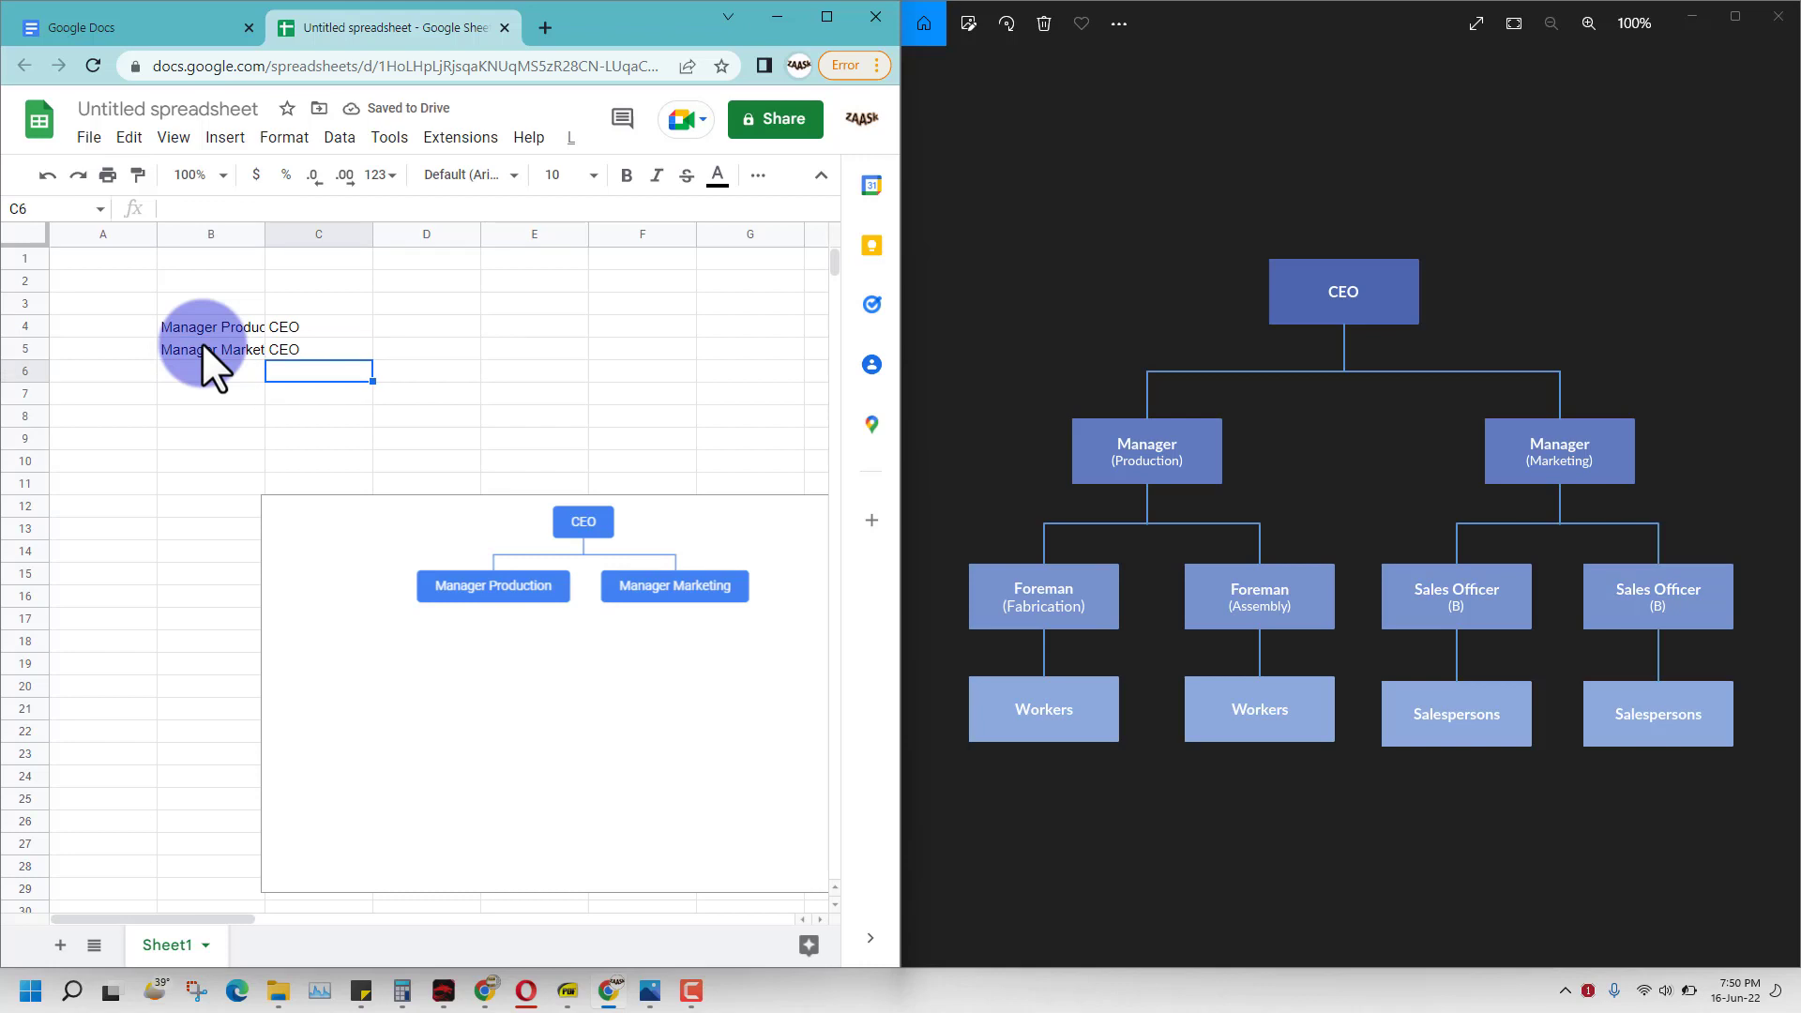
pyautogui.press('Left')
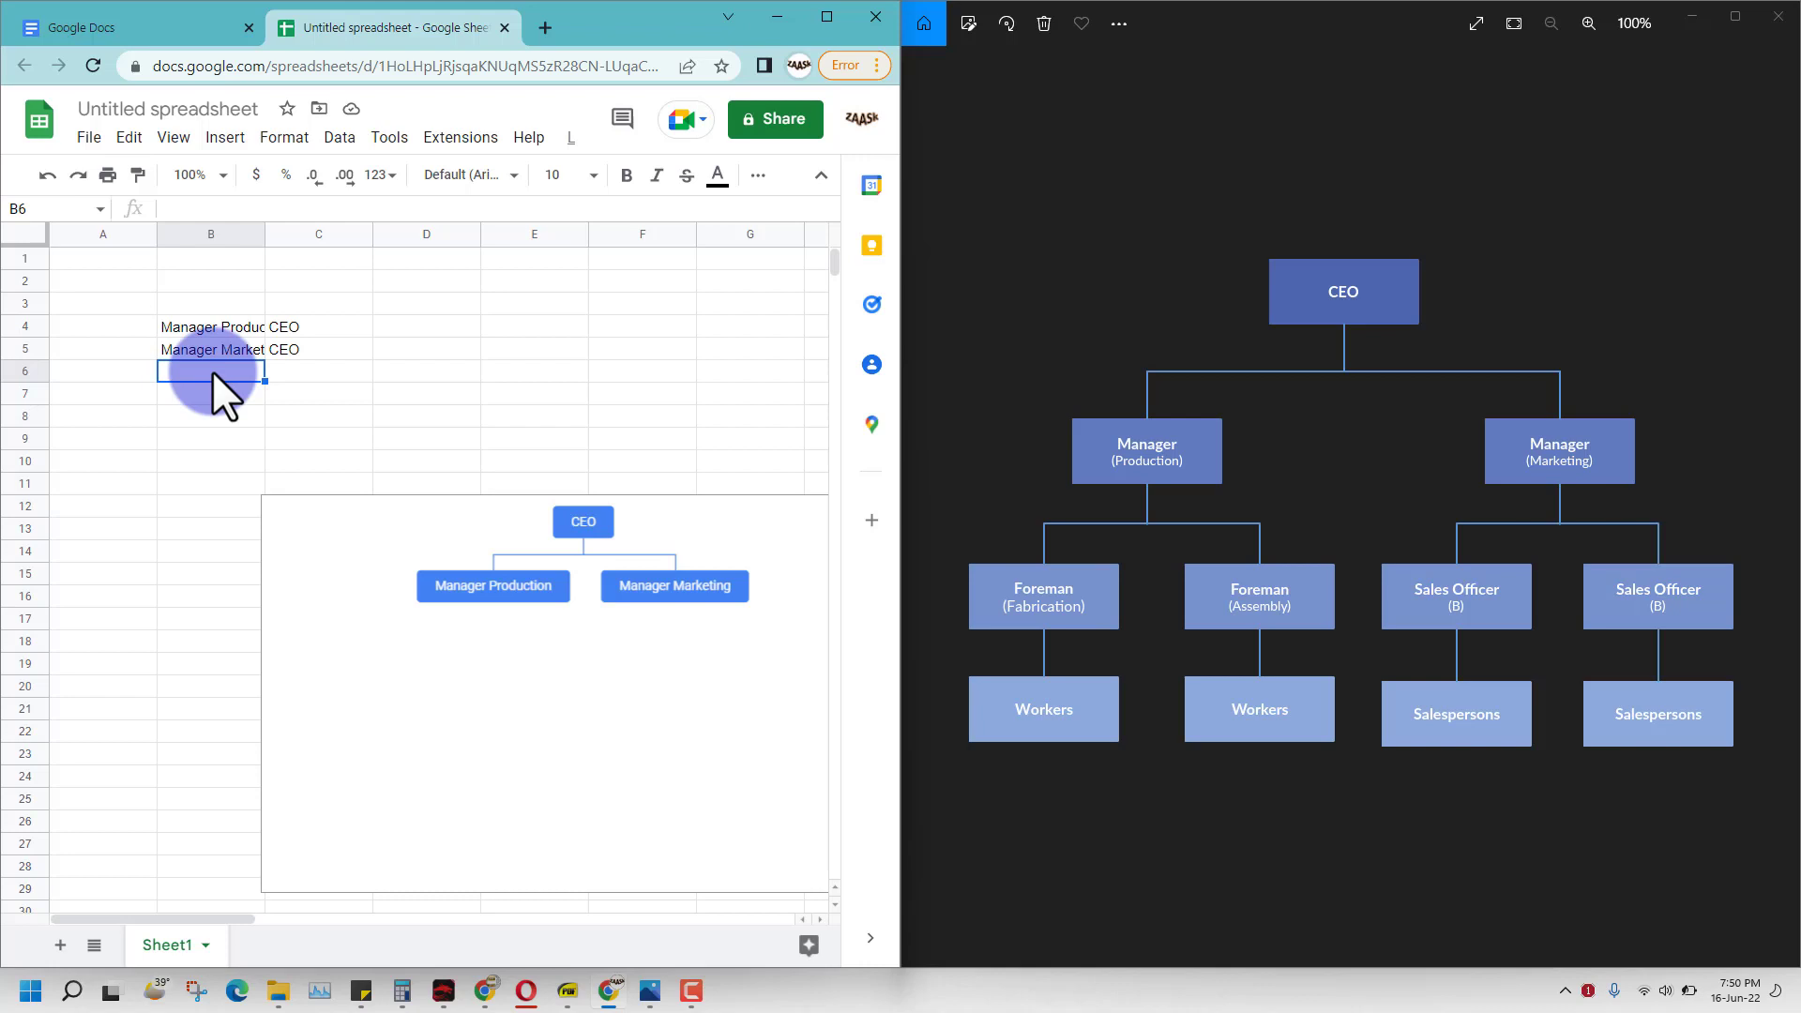
pyautogui.write('Foreman')
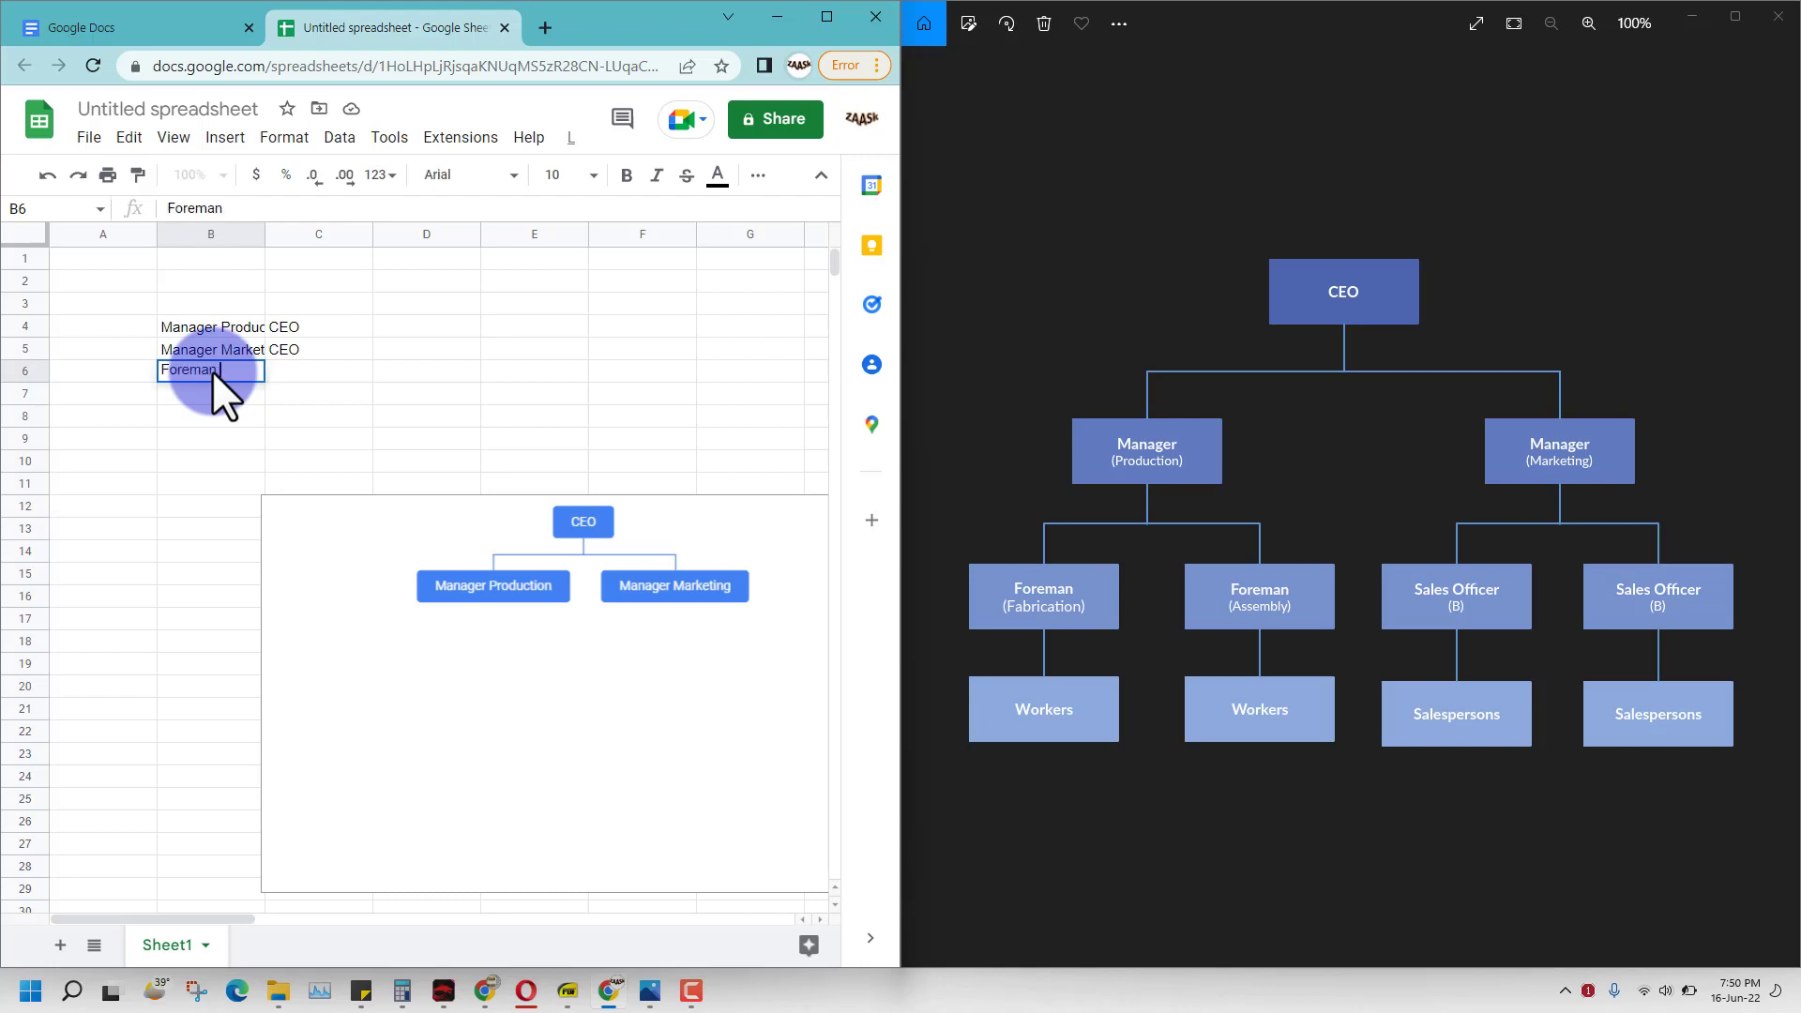
pyautogui.write(' (Fabrication')
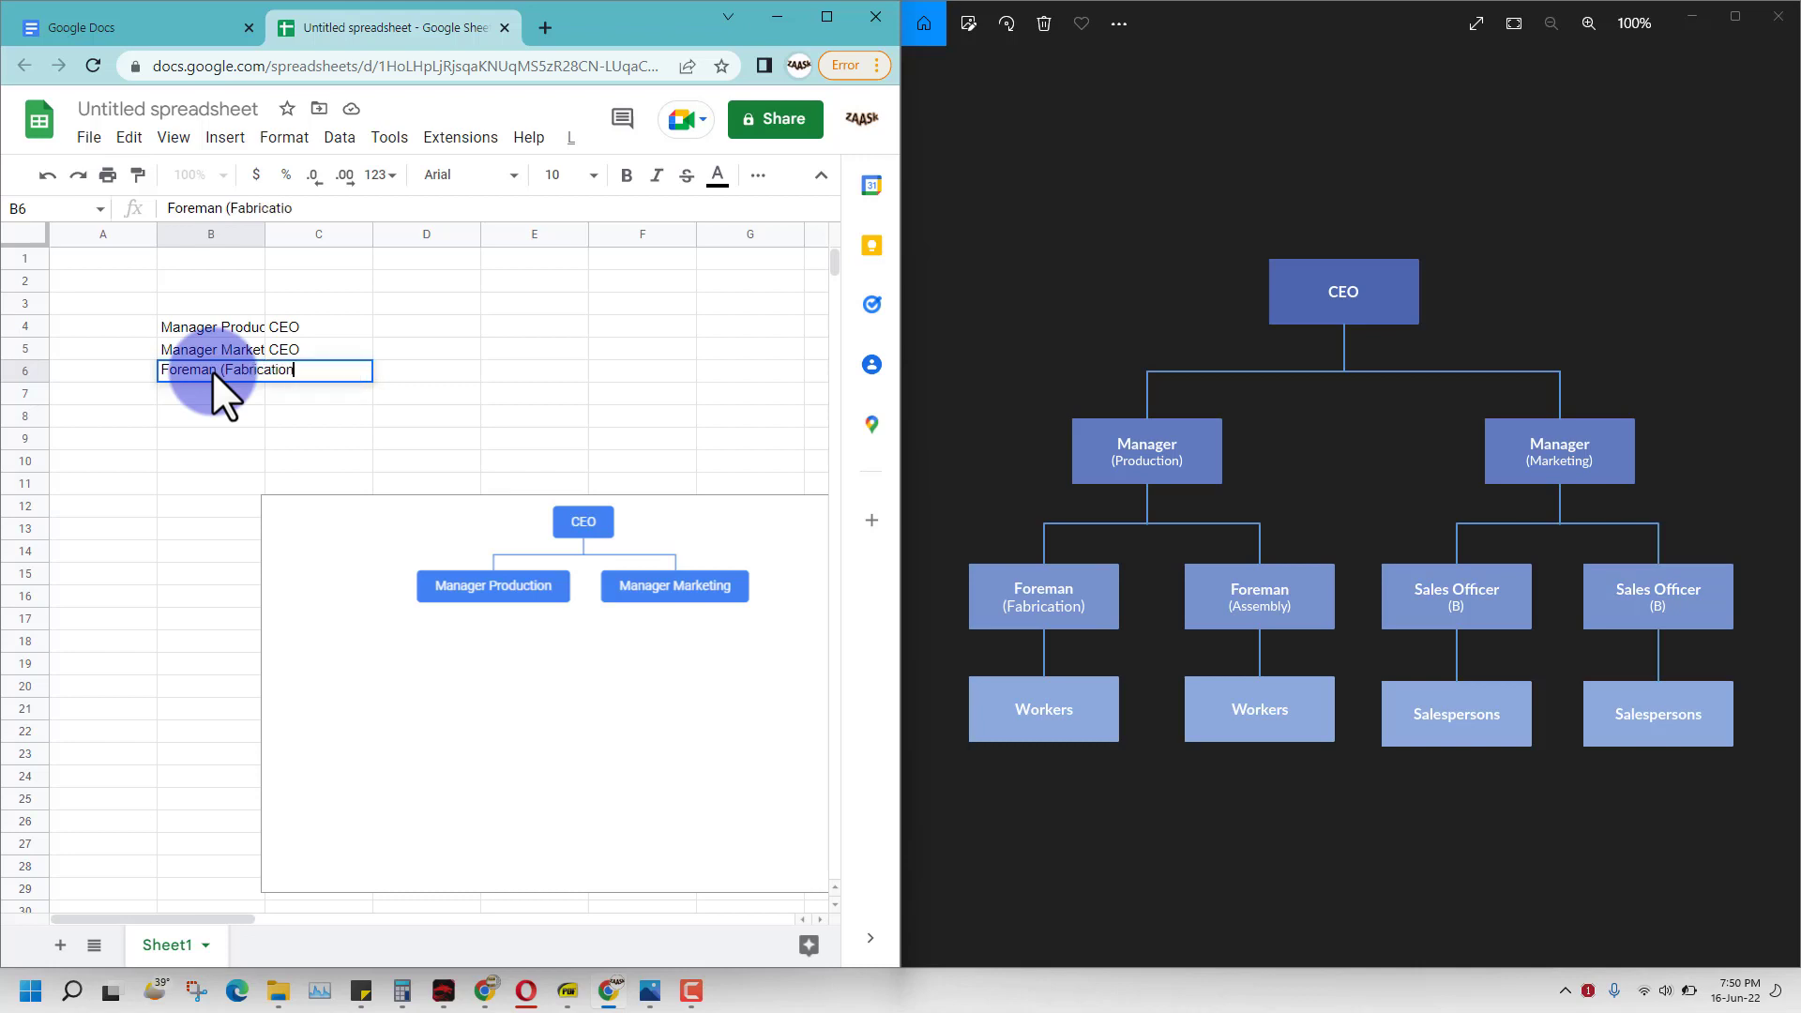
pyautogui.write(')')
pyautogui.press('Return')
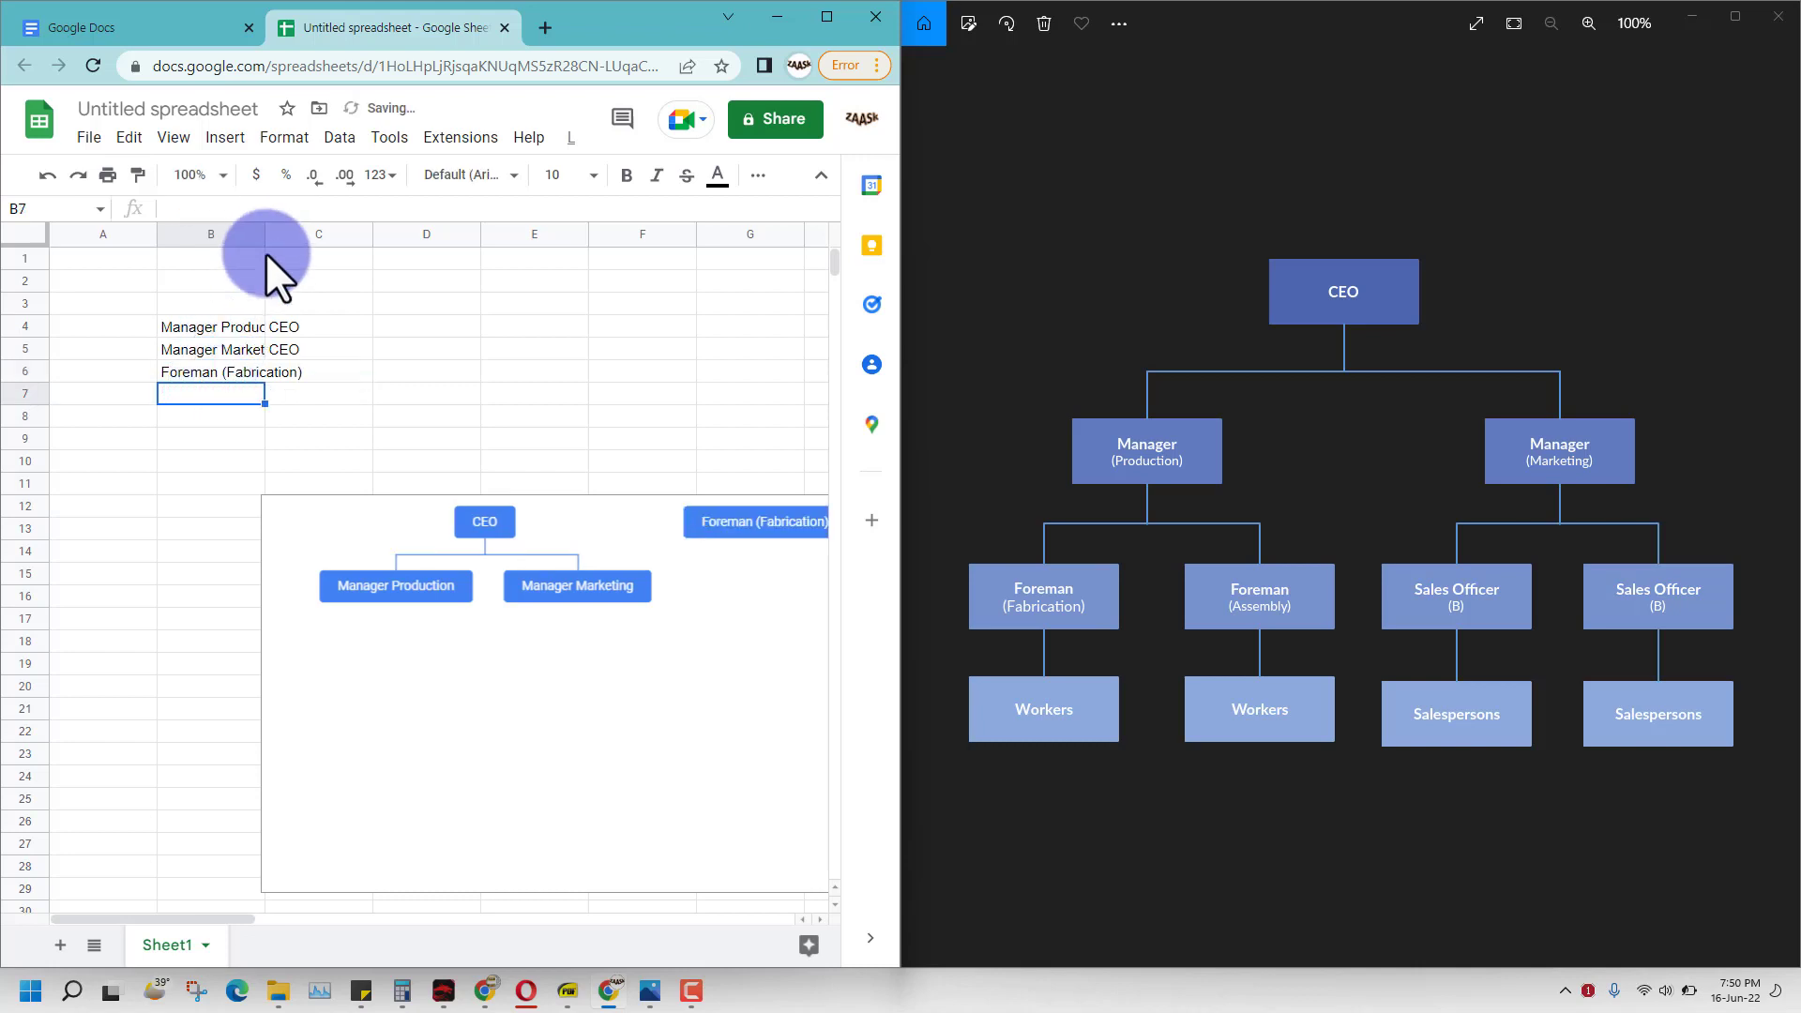
# Widen column B and make Foreman (Fabrication) report to Manager Production with =B4.
pyautogui.moveTo(264, 235); pyautogui.dragTo(331, 238)
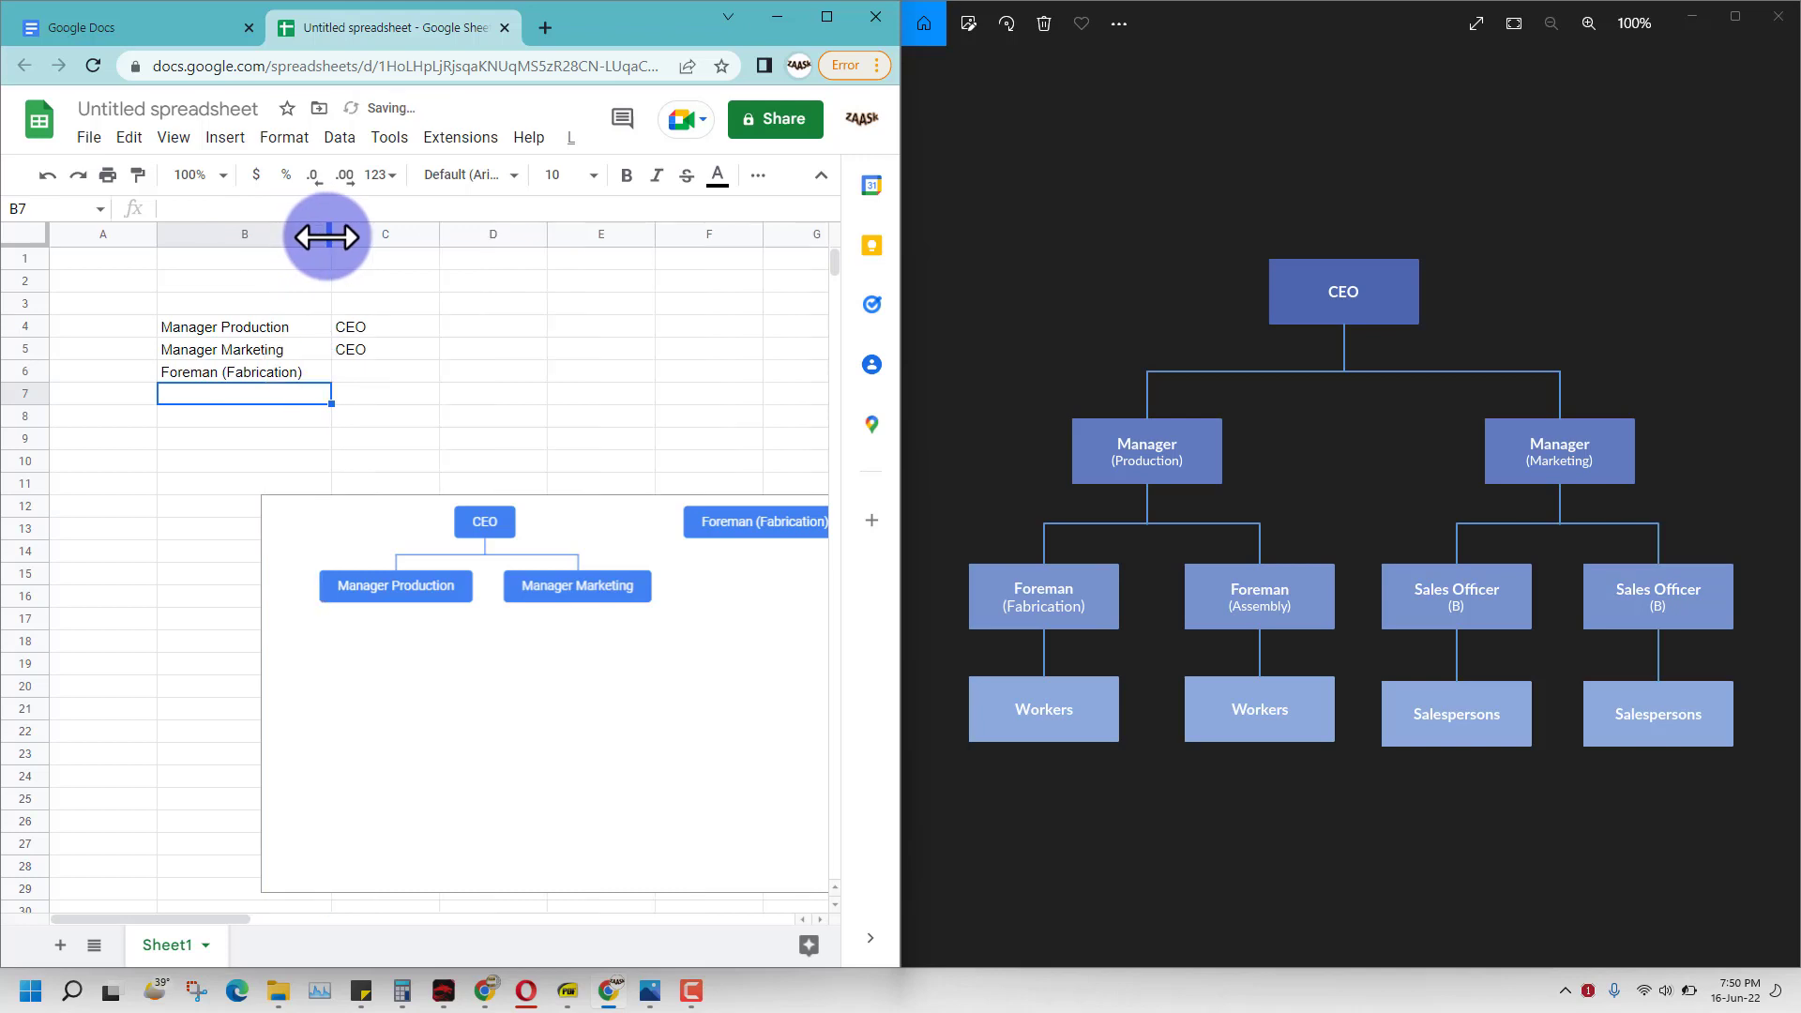
pyautogui.click(277, 347)
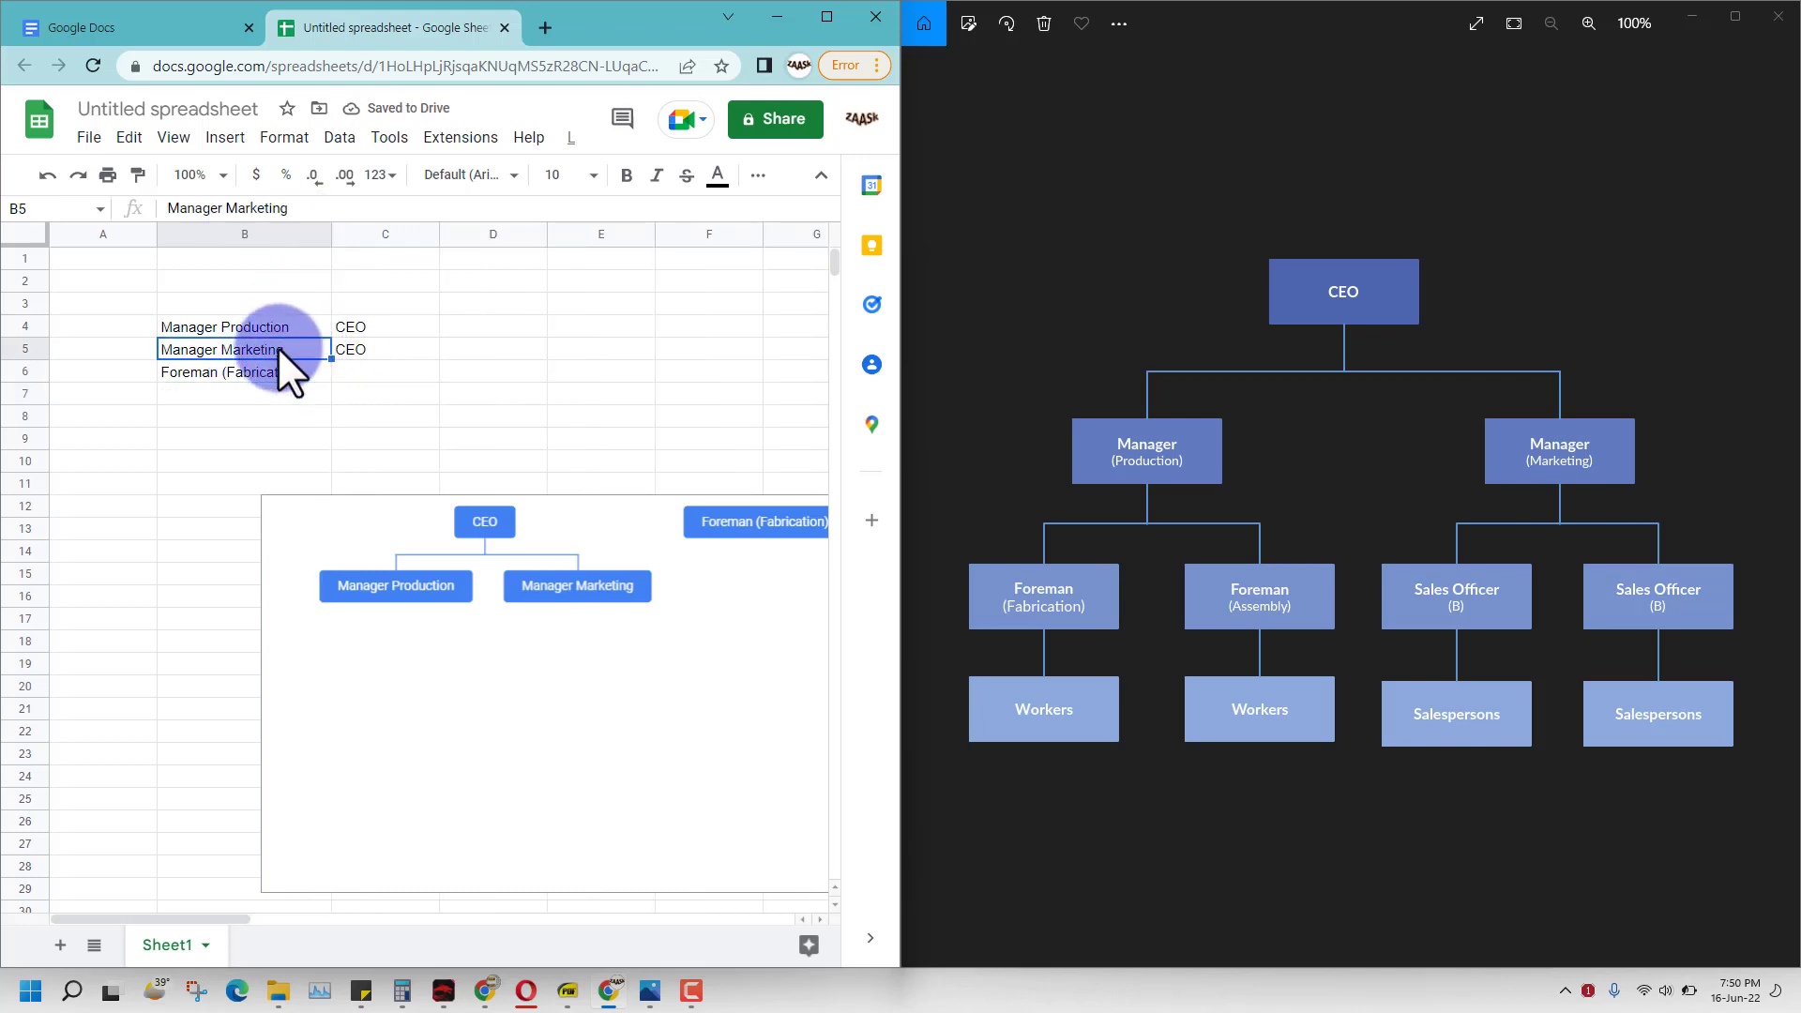
pyautogui.click(351, 373)
pyautogui.write('M')
pyautogui.write('=')
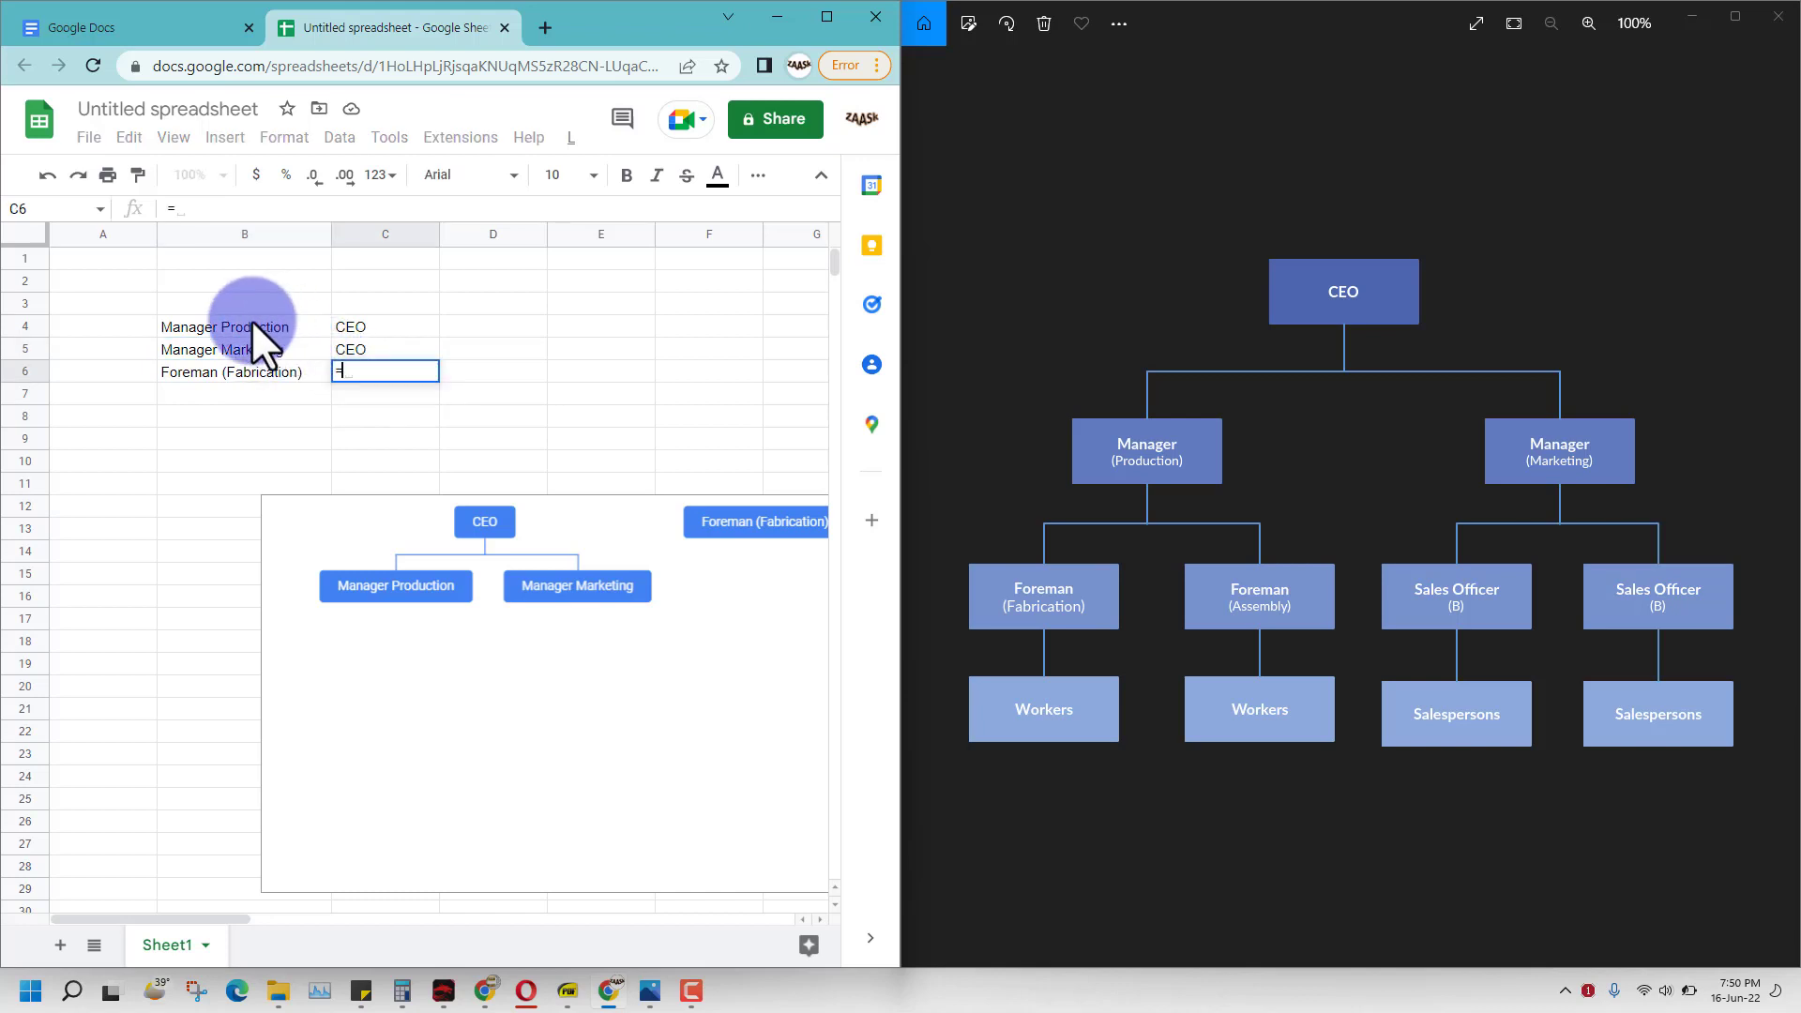
pyautogui.click(252, 321)
pyautogui.press('Return')
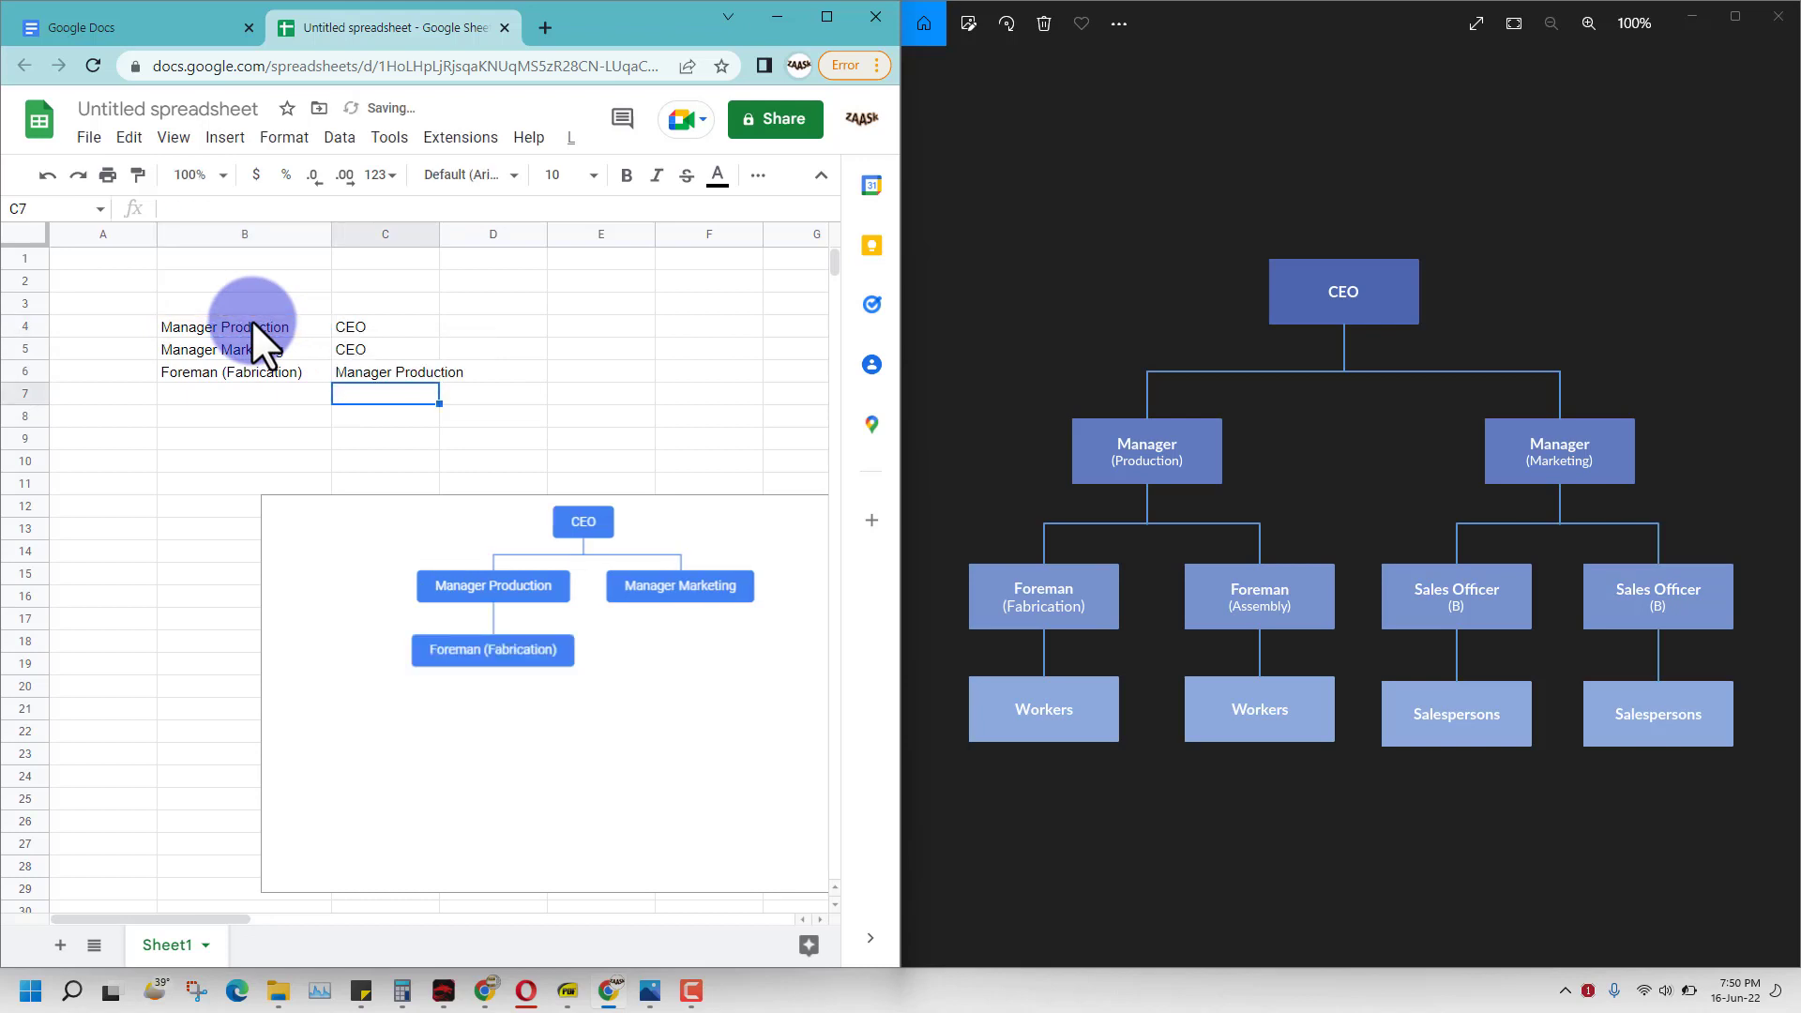
# Add Foreman (Assembly) in B7 reporting to Manager Production via =B4.
pyautogui.click(232, 388)
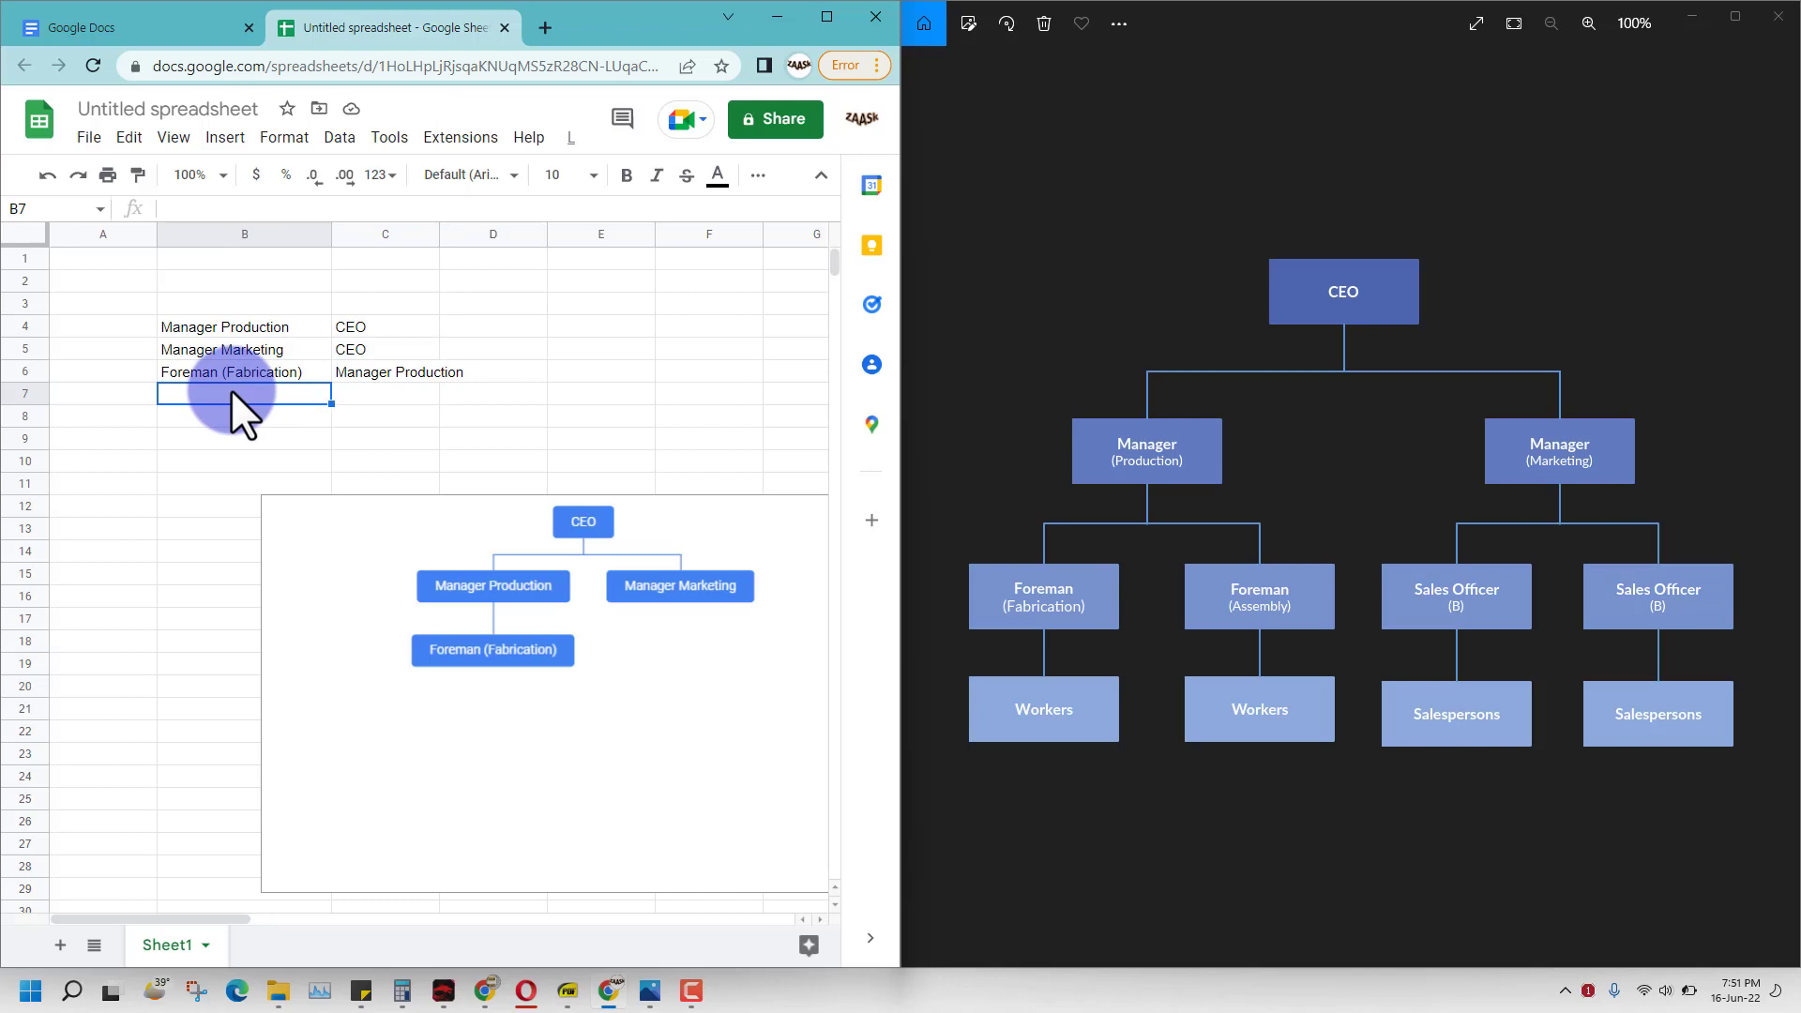
pyautogui.write('M')
pyautogui.press('Escape')
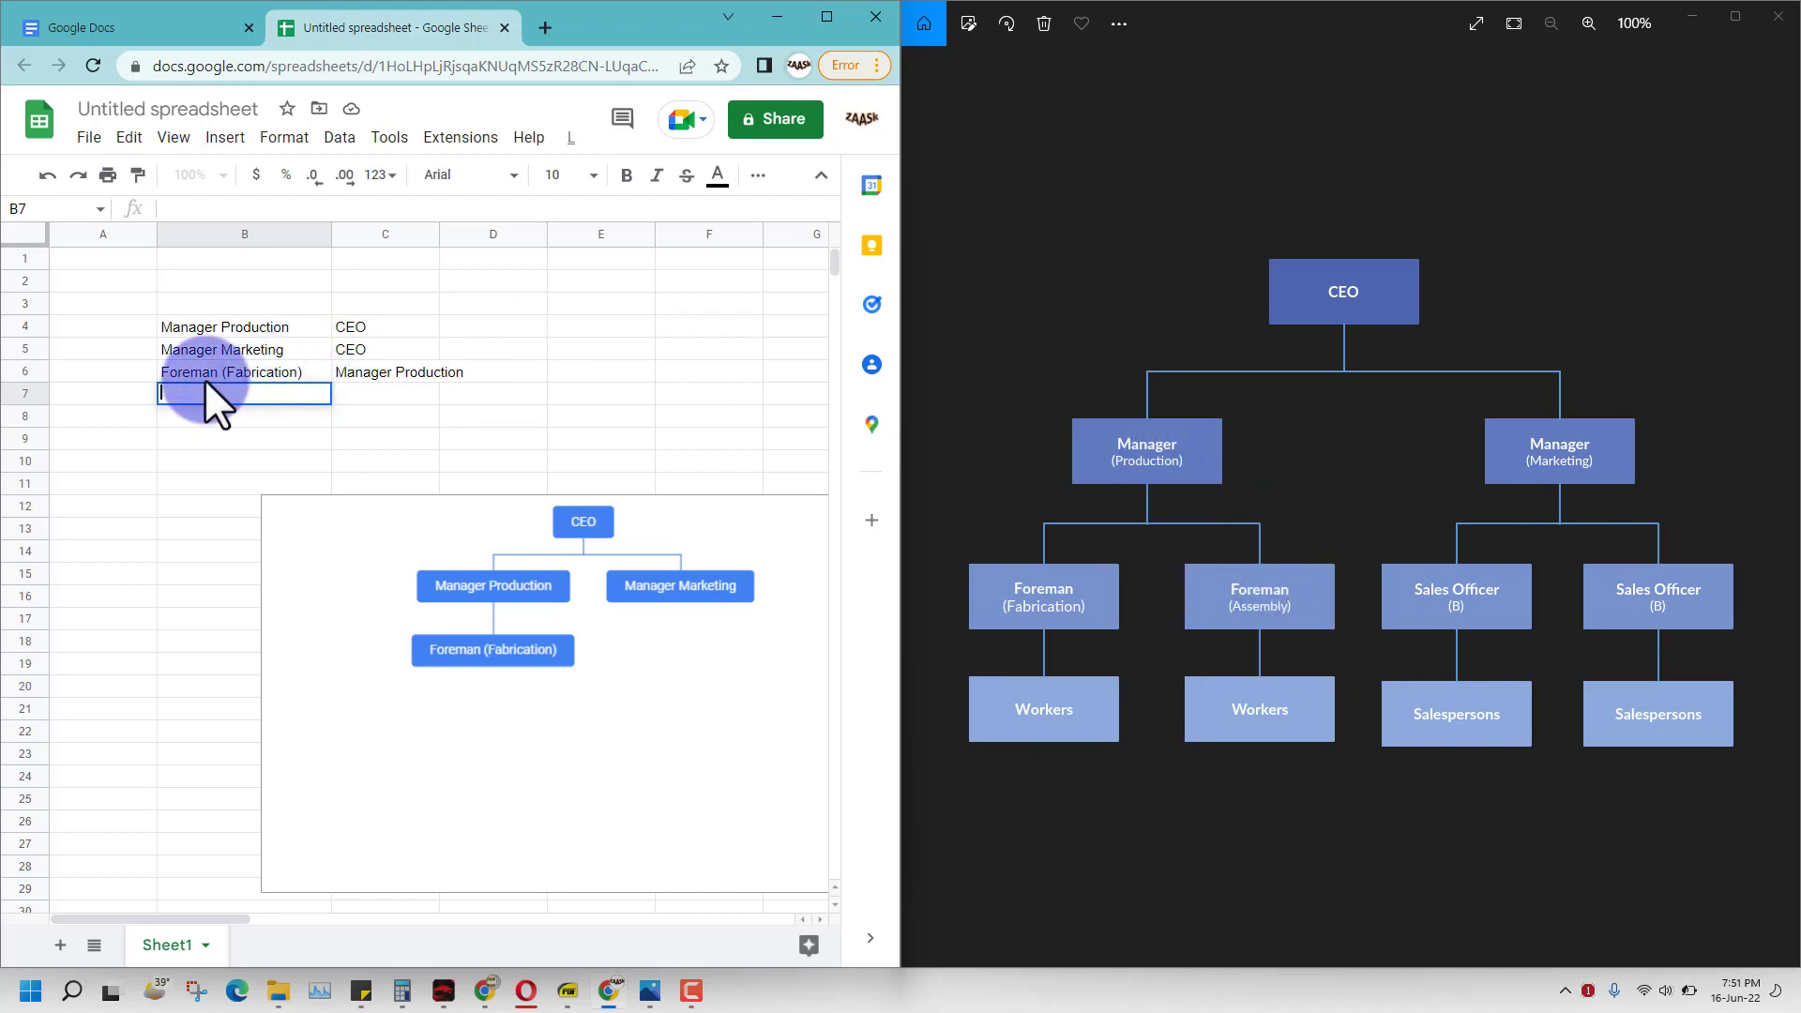
pyautogui.write('Foreman (Assembly)')
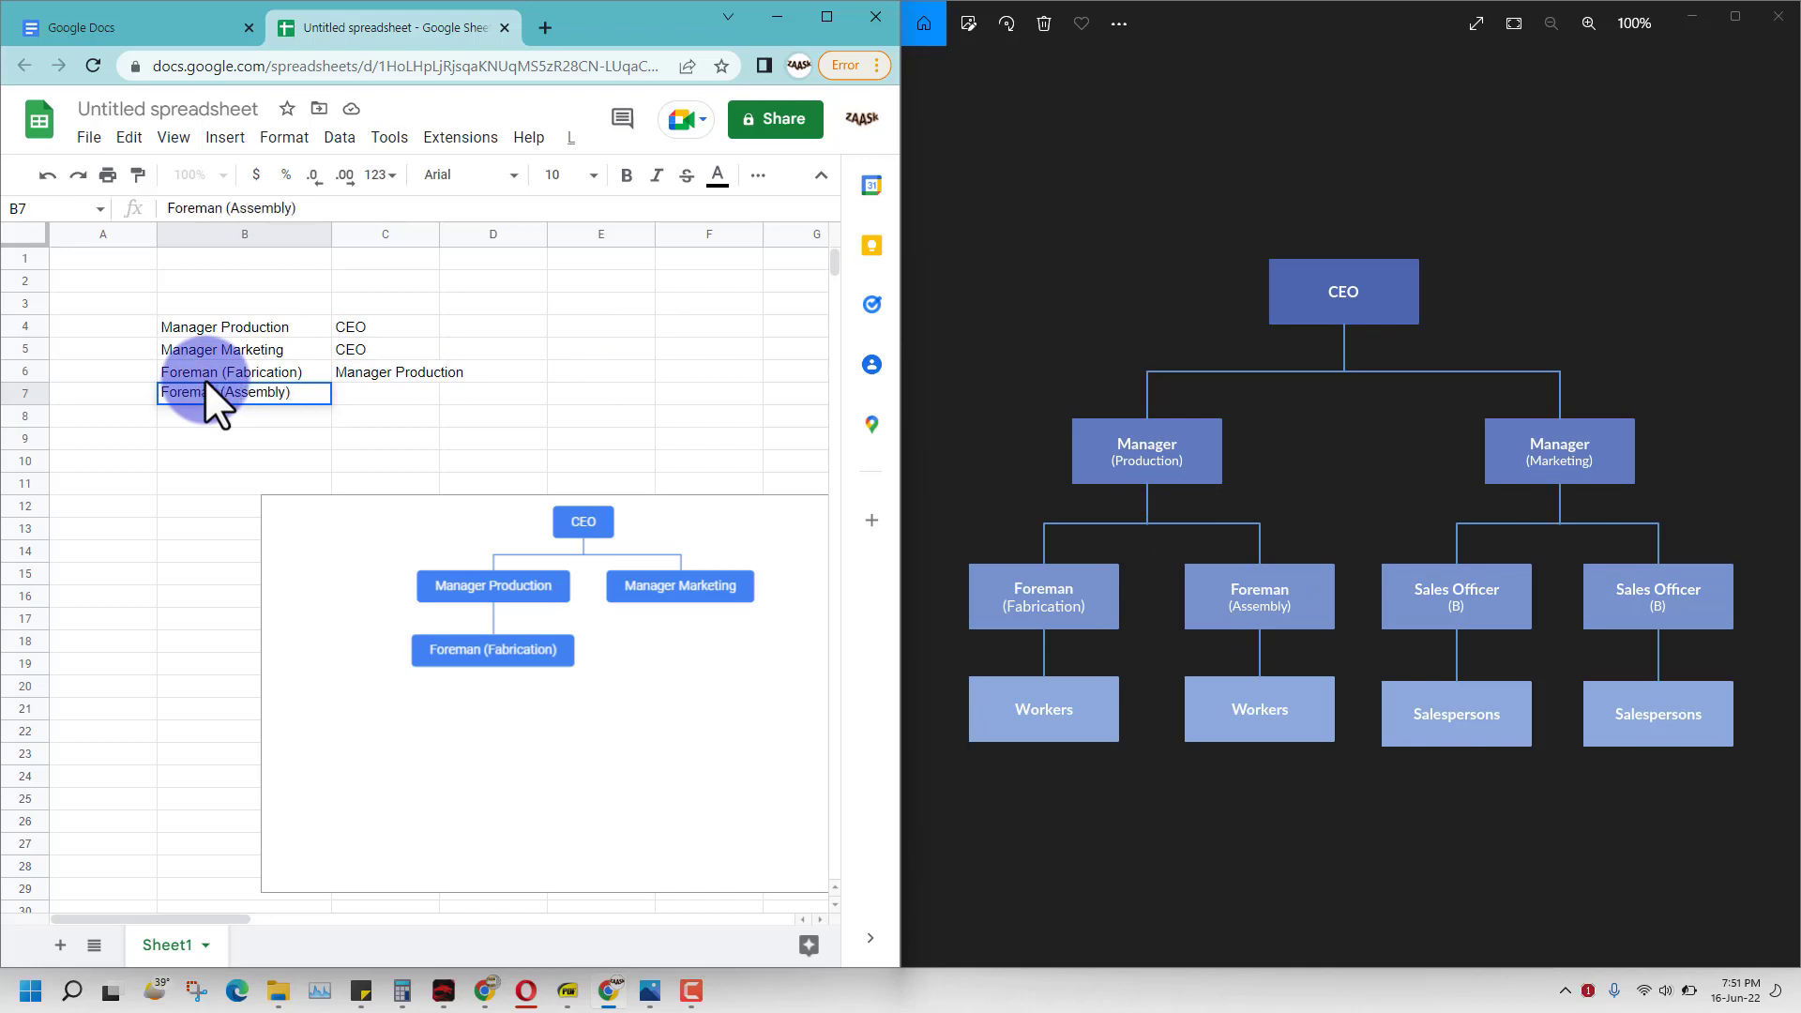
pyautogui.press('Tab')
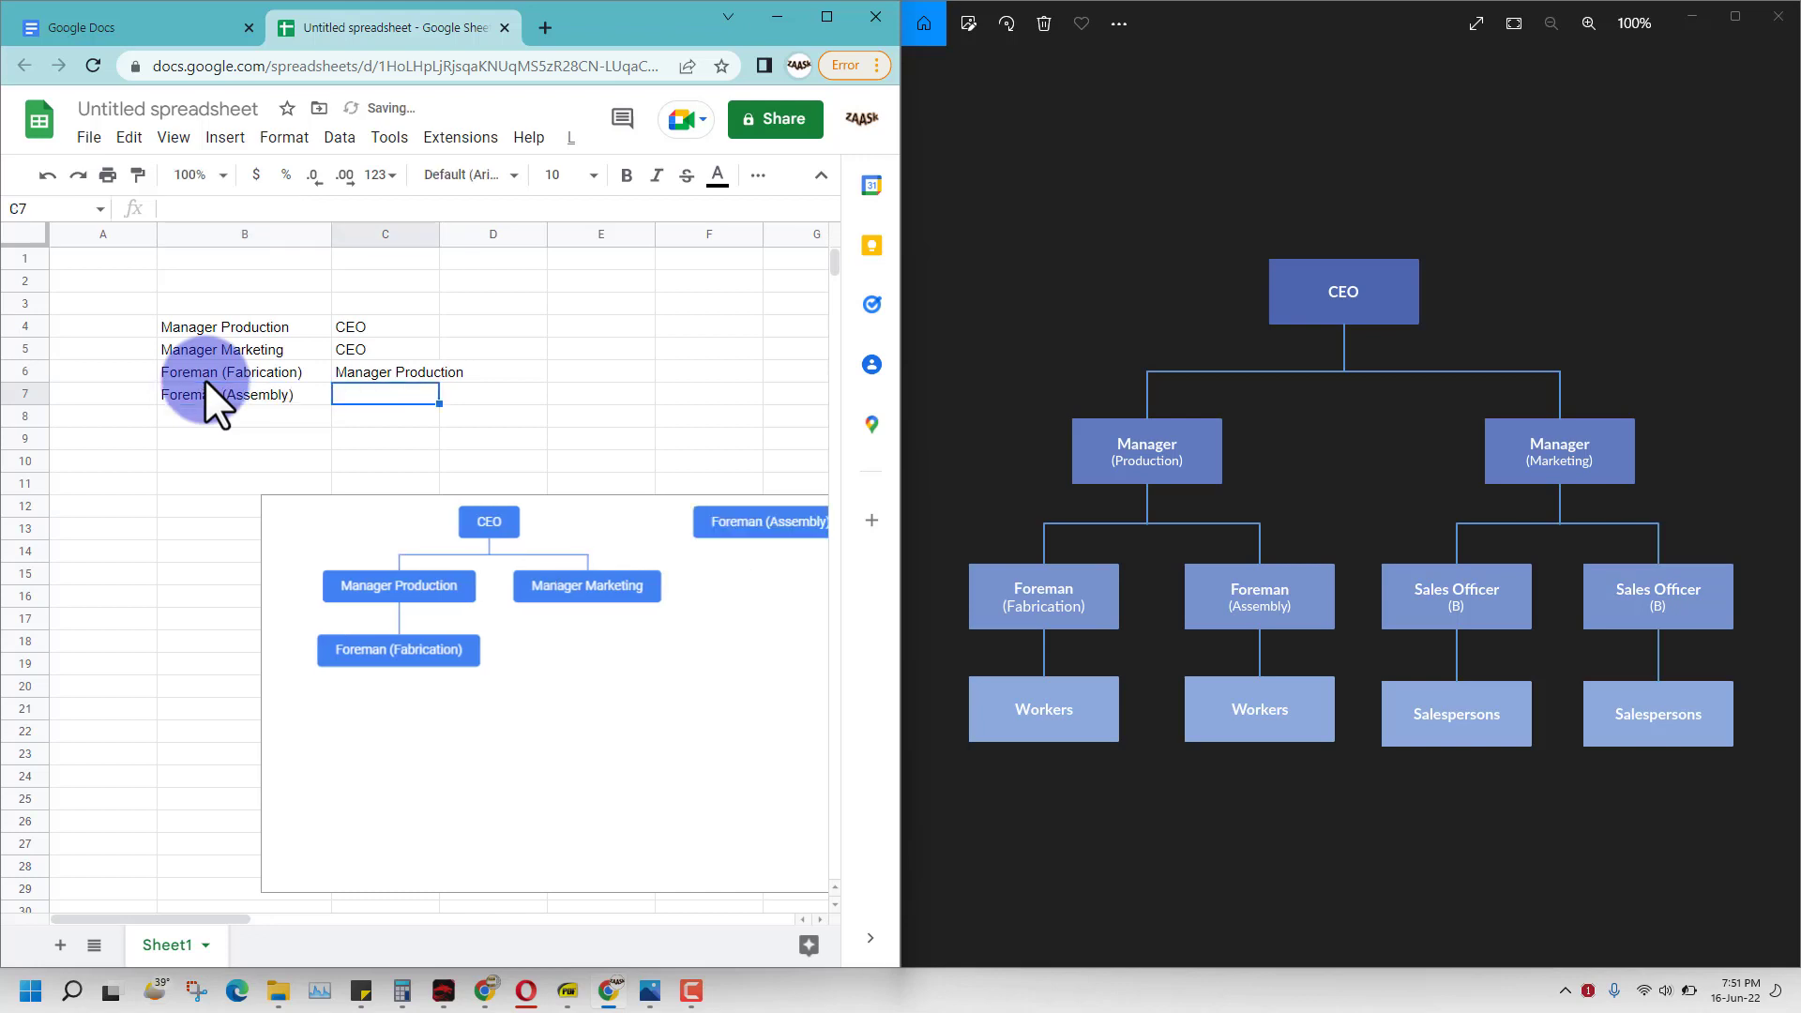
pyautogui.write('=')
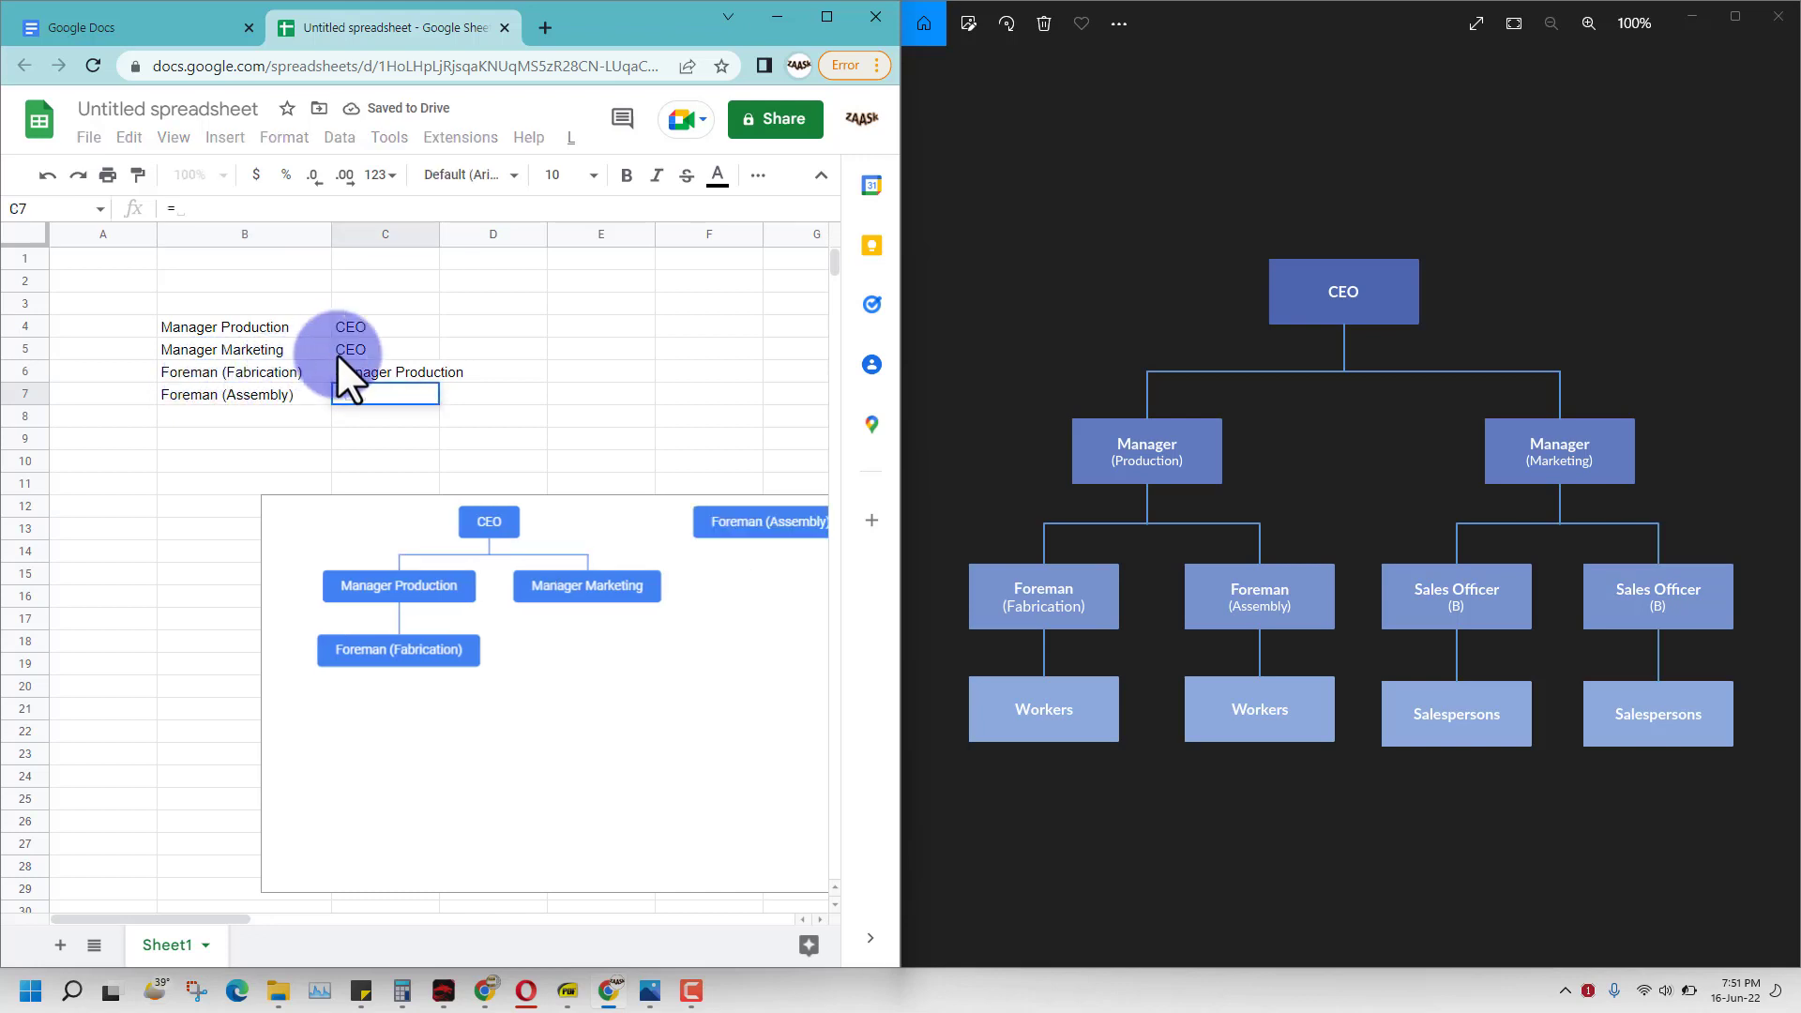
pyautogui.click(227, 329)
pyautogui.press('Return')
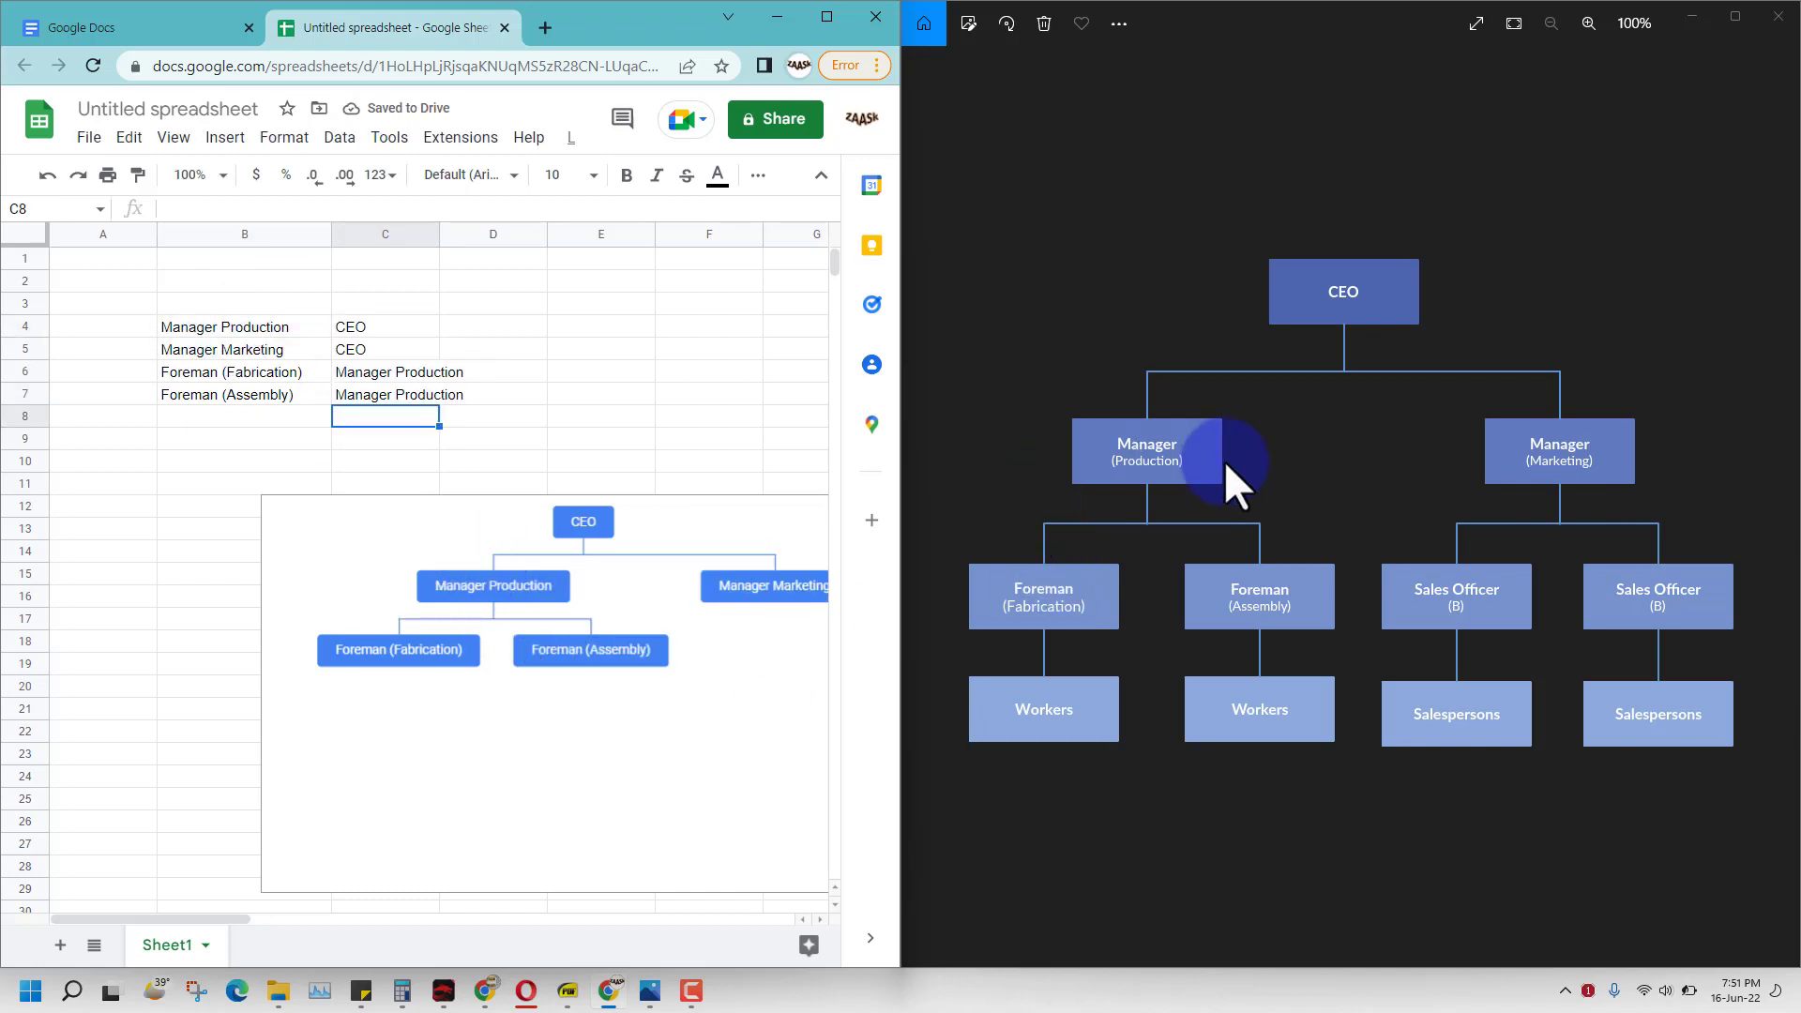
pyautogui.click(206, 415)
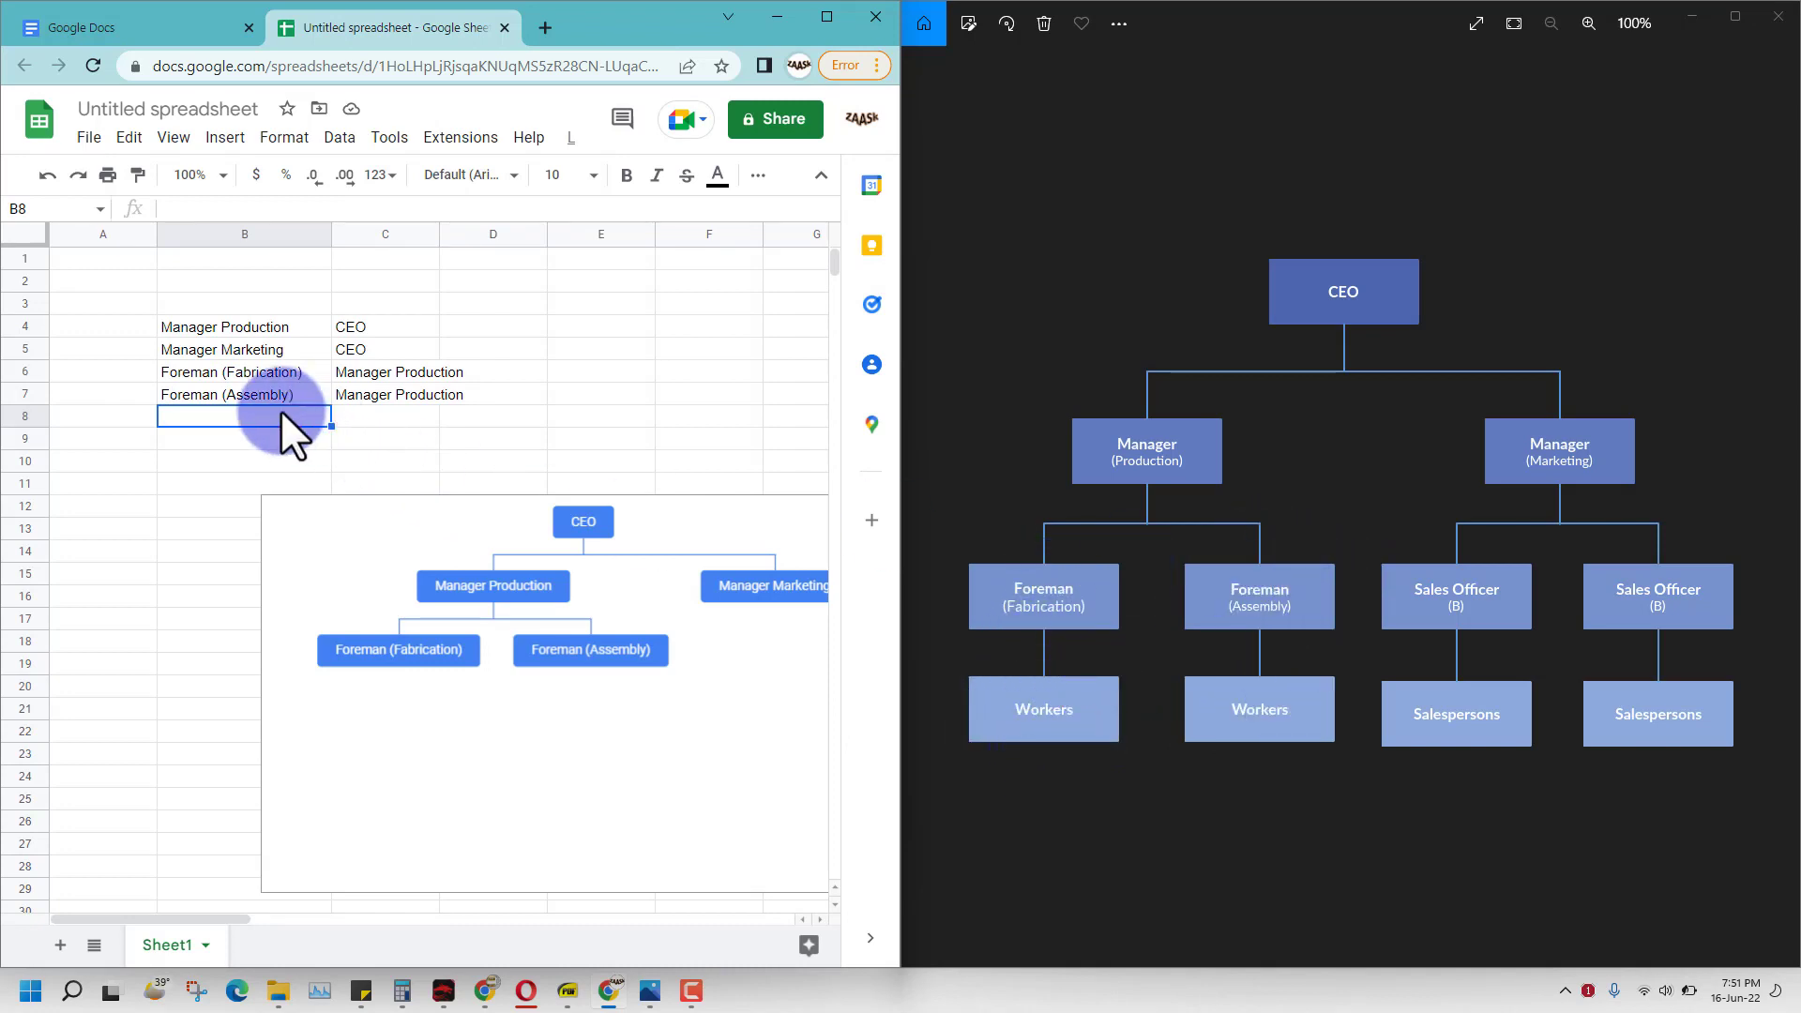
# Add Workers in B8 reporting to Foreman (Fabrication) with =B6.
pyautogui.write('Workder')
pyautogui.press('BackSpace')
pyautogui.press('BackSpace')
pyautogui.press('BackSpace')
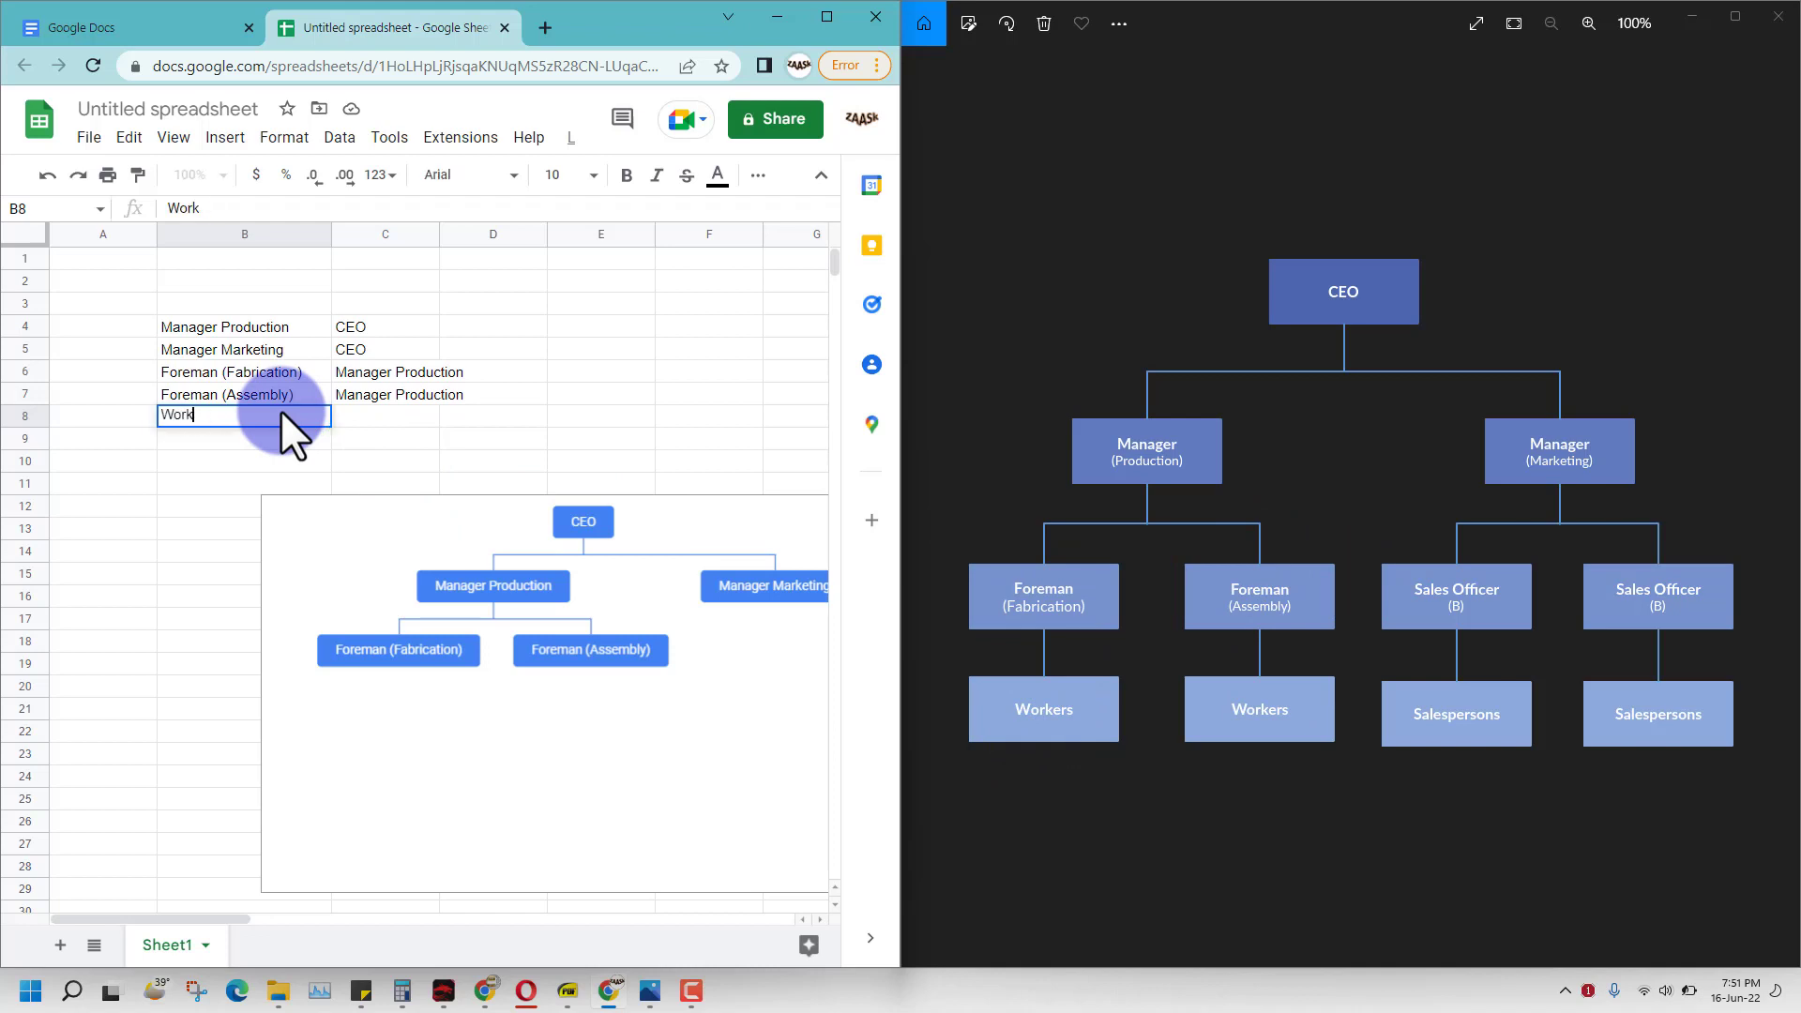
pyautogui.write('ers')
pyautogui.press('Tab')
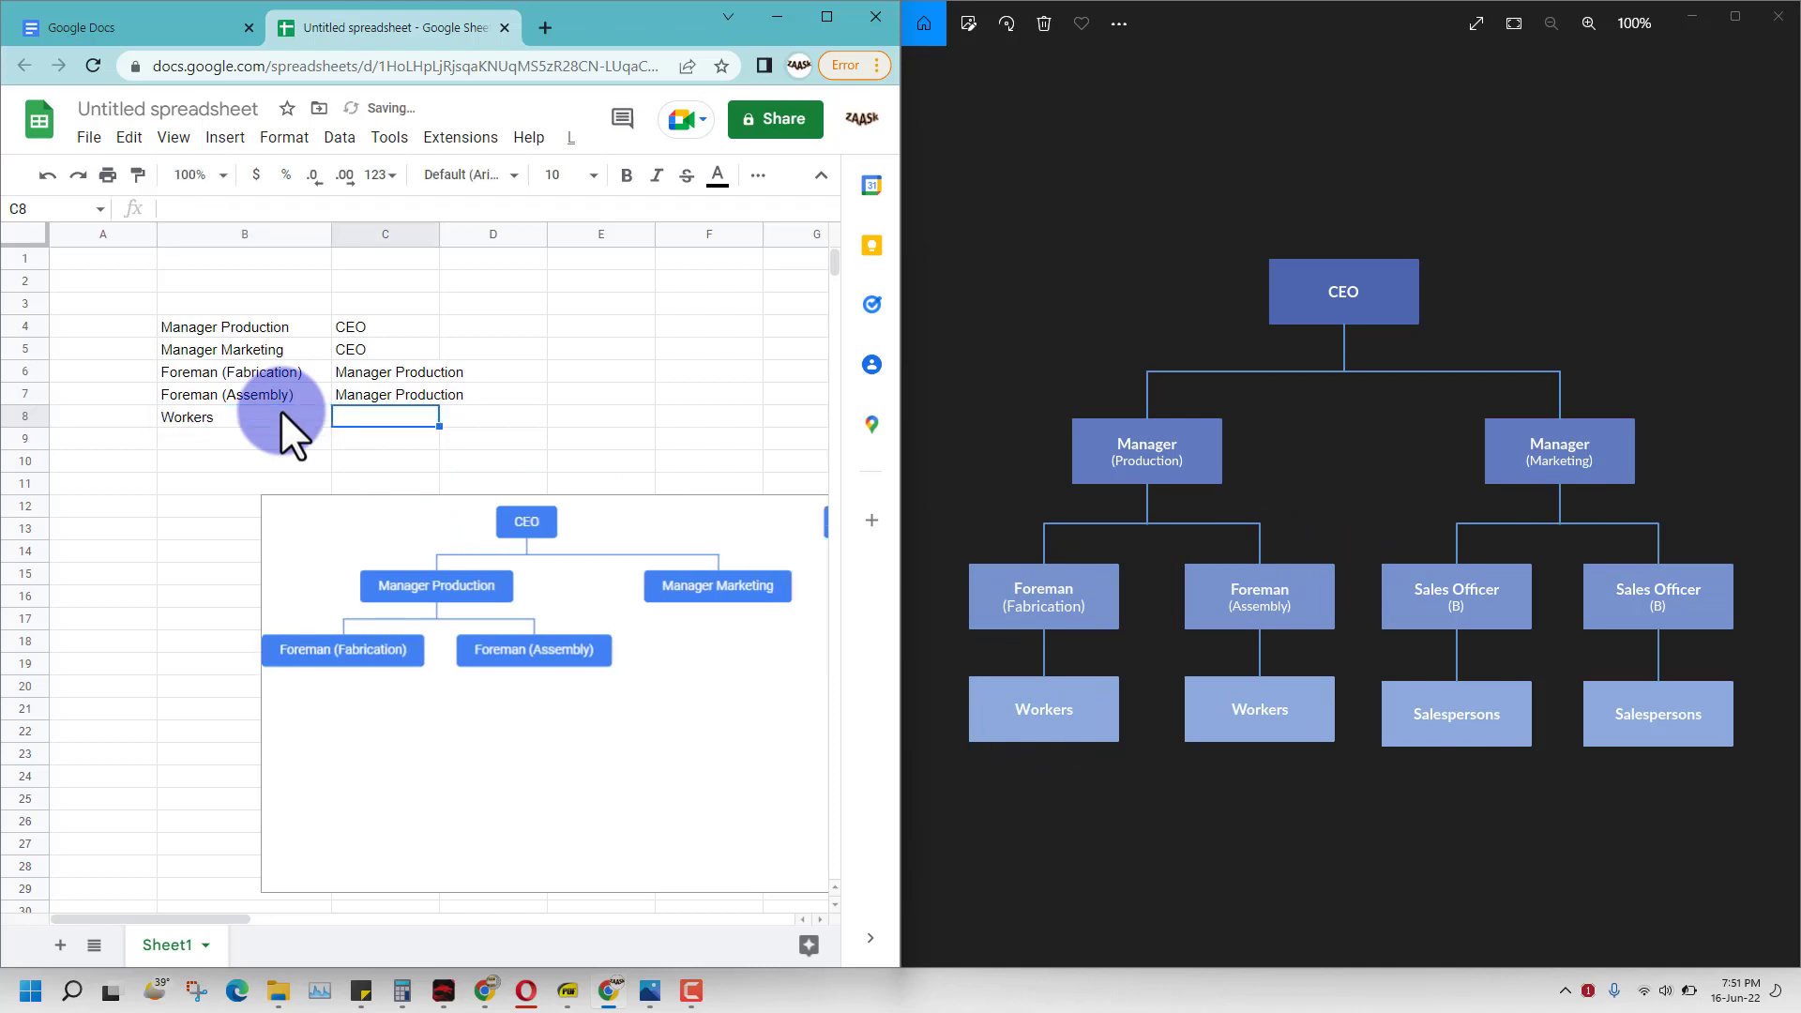
pyautogui.write('=')
pyautogui.click(251, 374)
pyautogui.press('Return')
# Add a second Workers row in B9 reporting to Foreman (Assembly) with =B7.
pyautogui.write('Workers')
pyautogui.press('Tab')
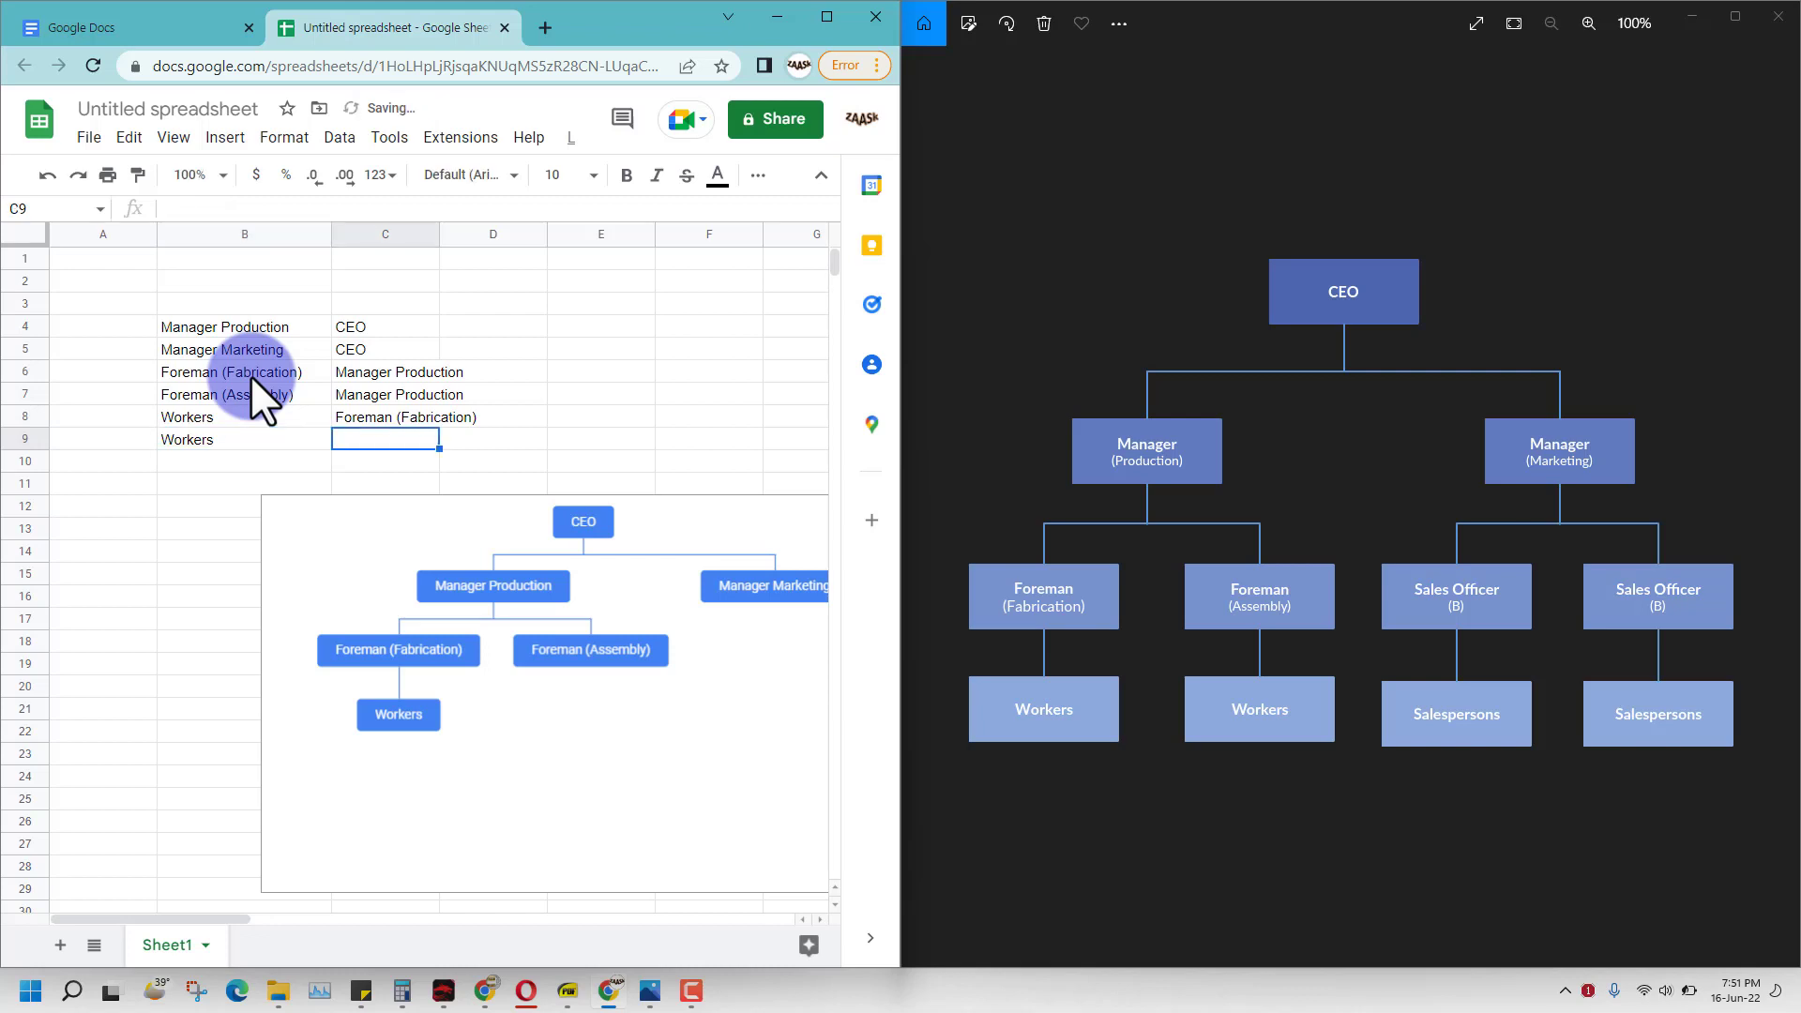
pyautogui.write('=')
pyautogui.click(231, 390)
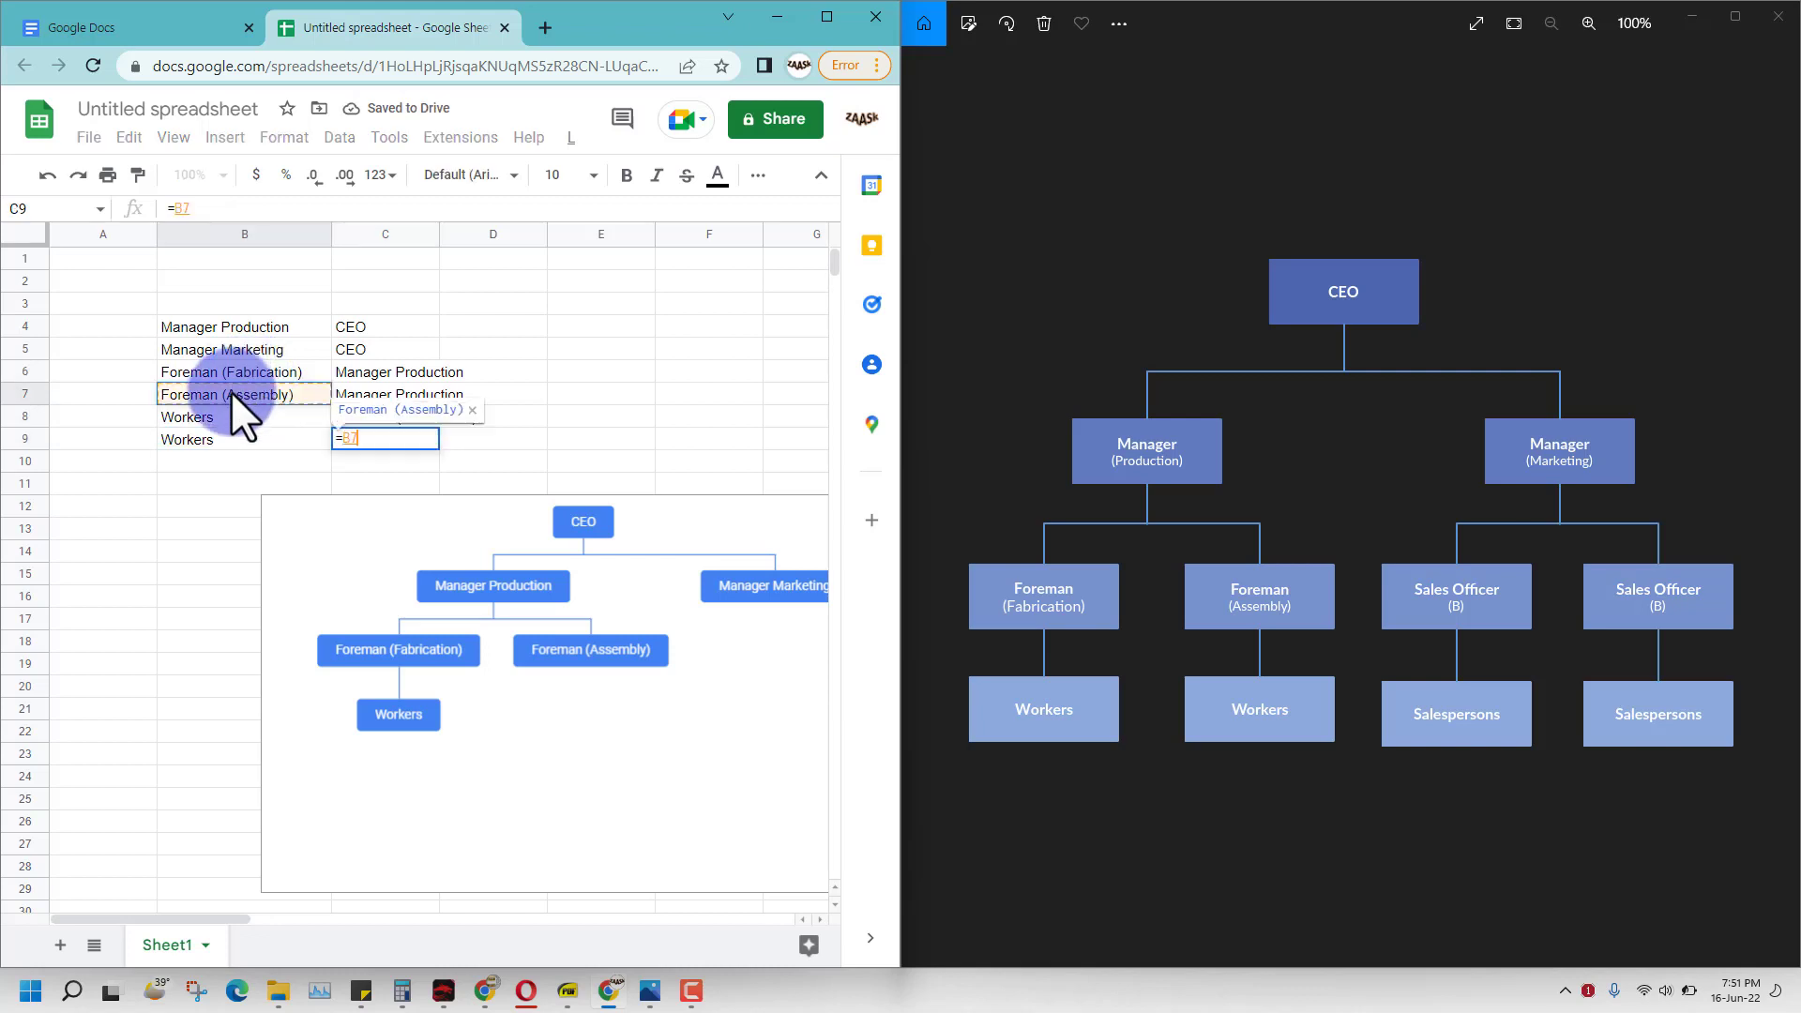
pyautogui.press('Return')
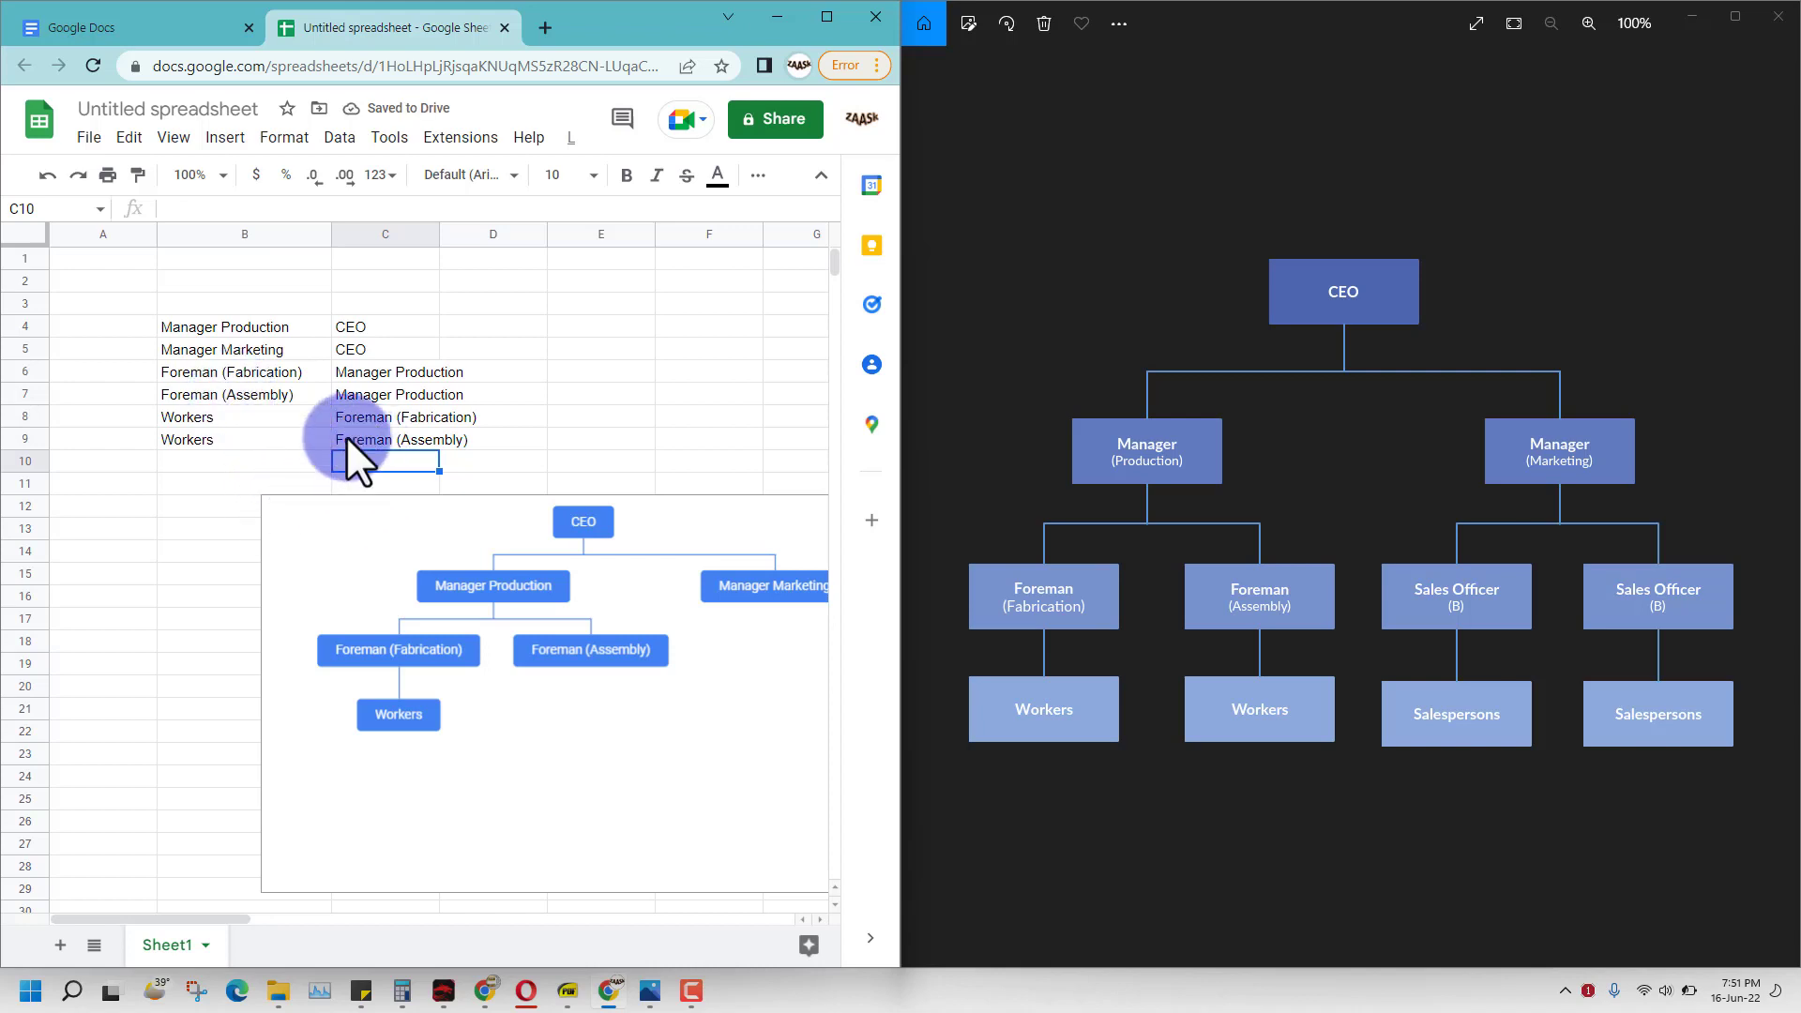
pyautogui.click(346, 437)
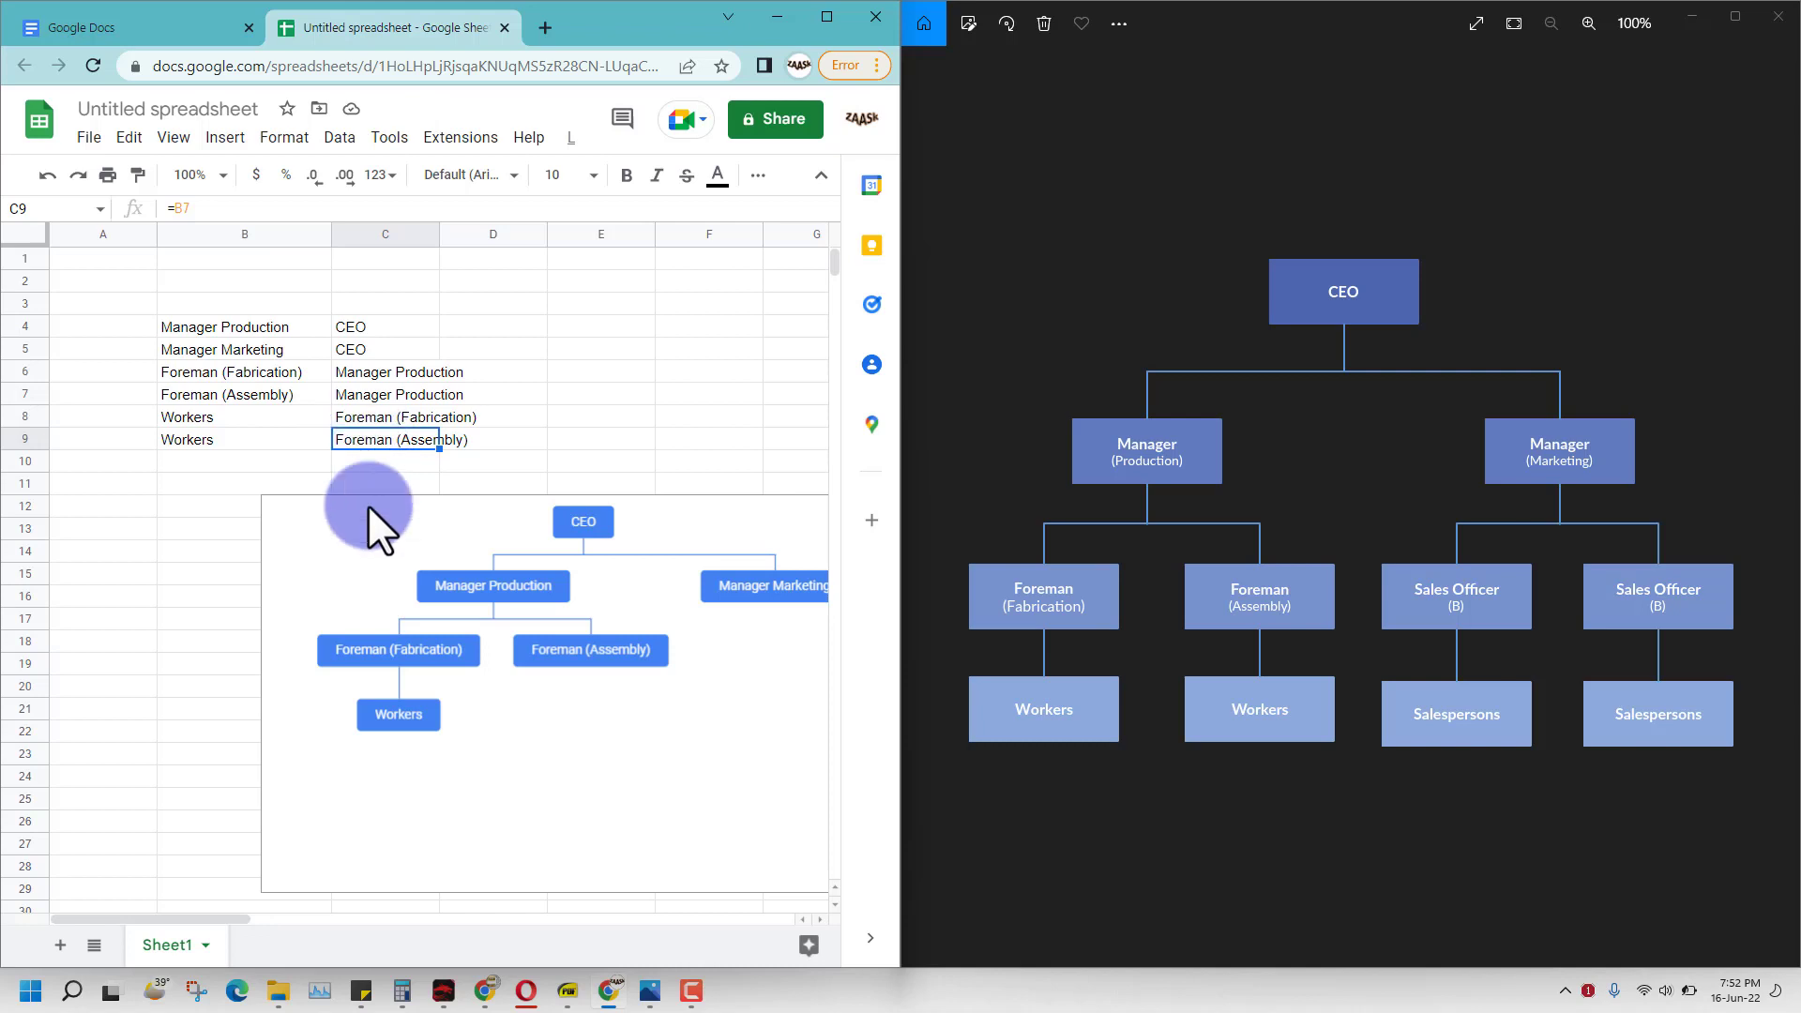
# Nudge the org chart left and change B9 to 'Workers 2'.
pyautogui.click(575, 745)
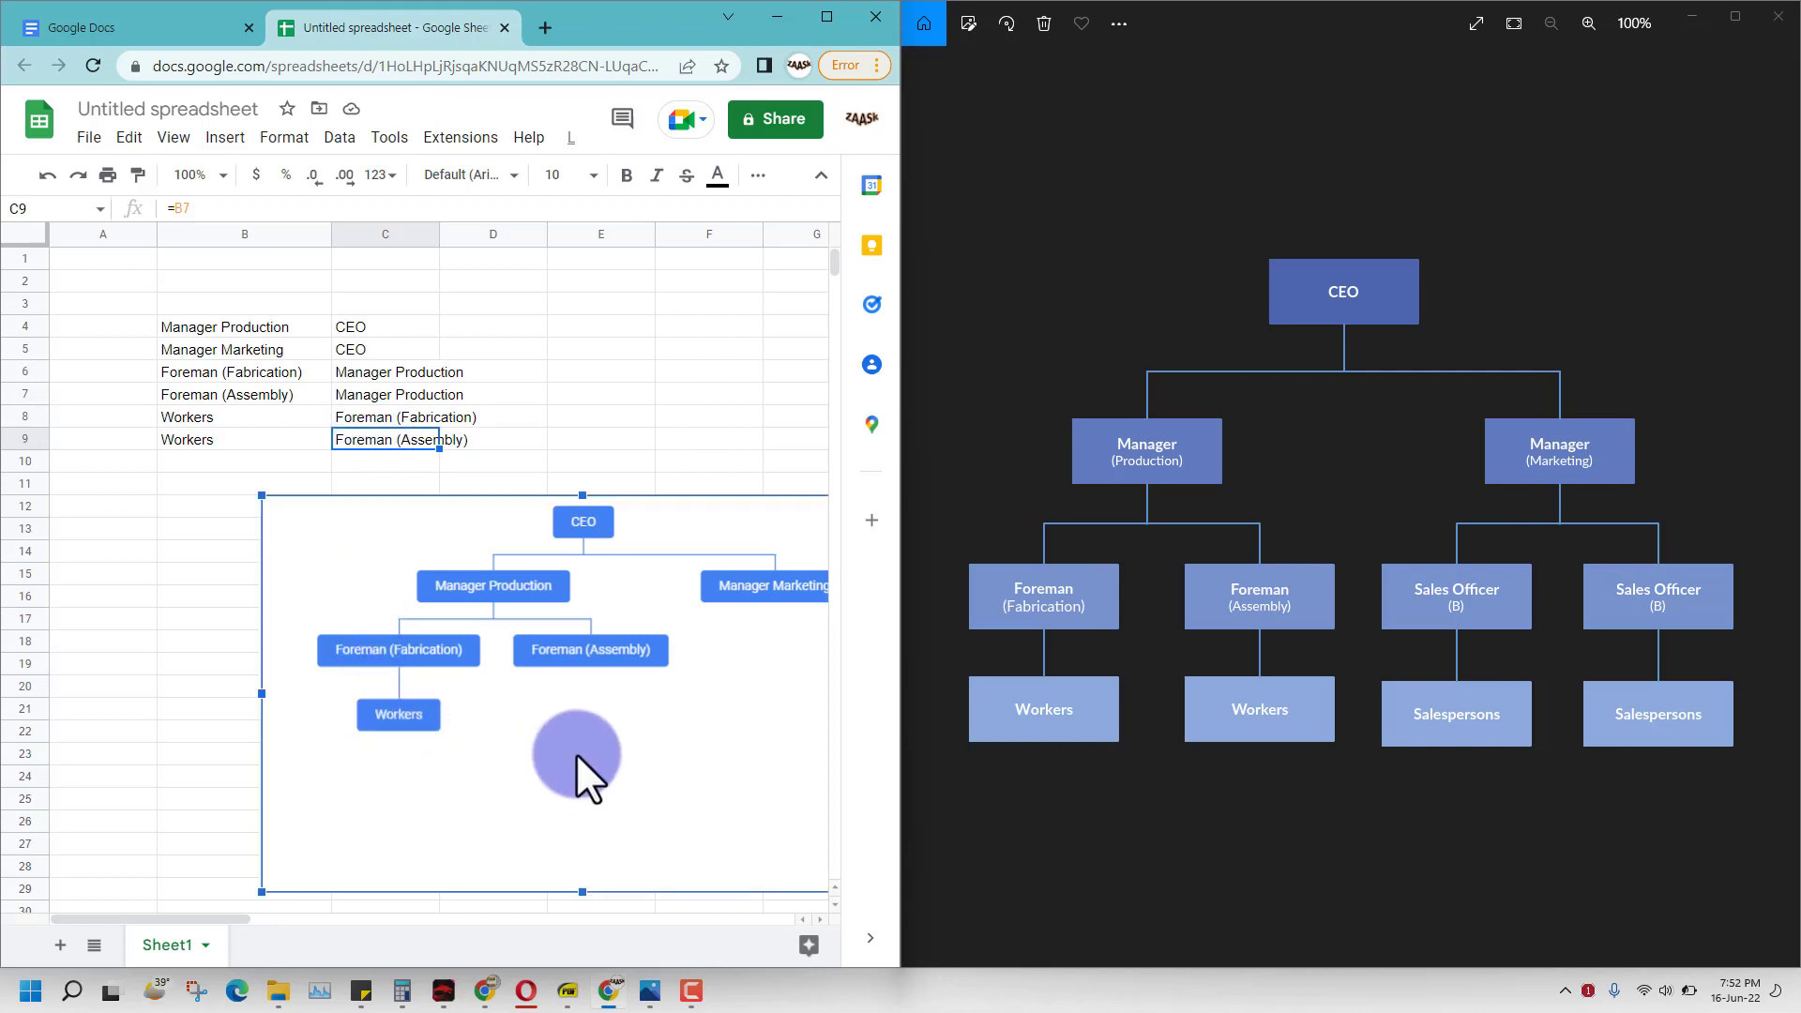
pyautogui.moveTo(576, 752); pyautogui.dragTo(518, 758)
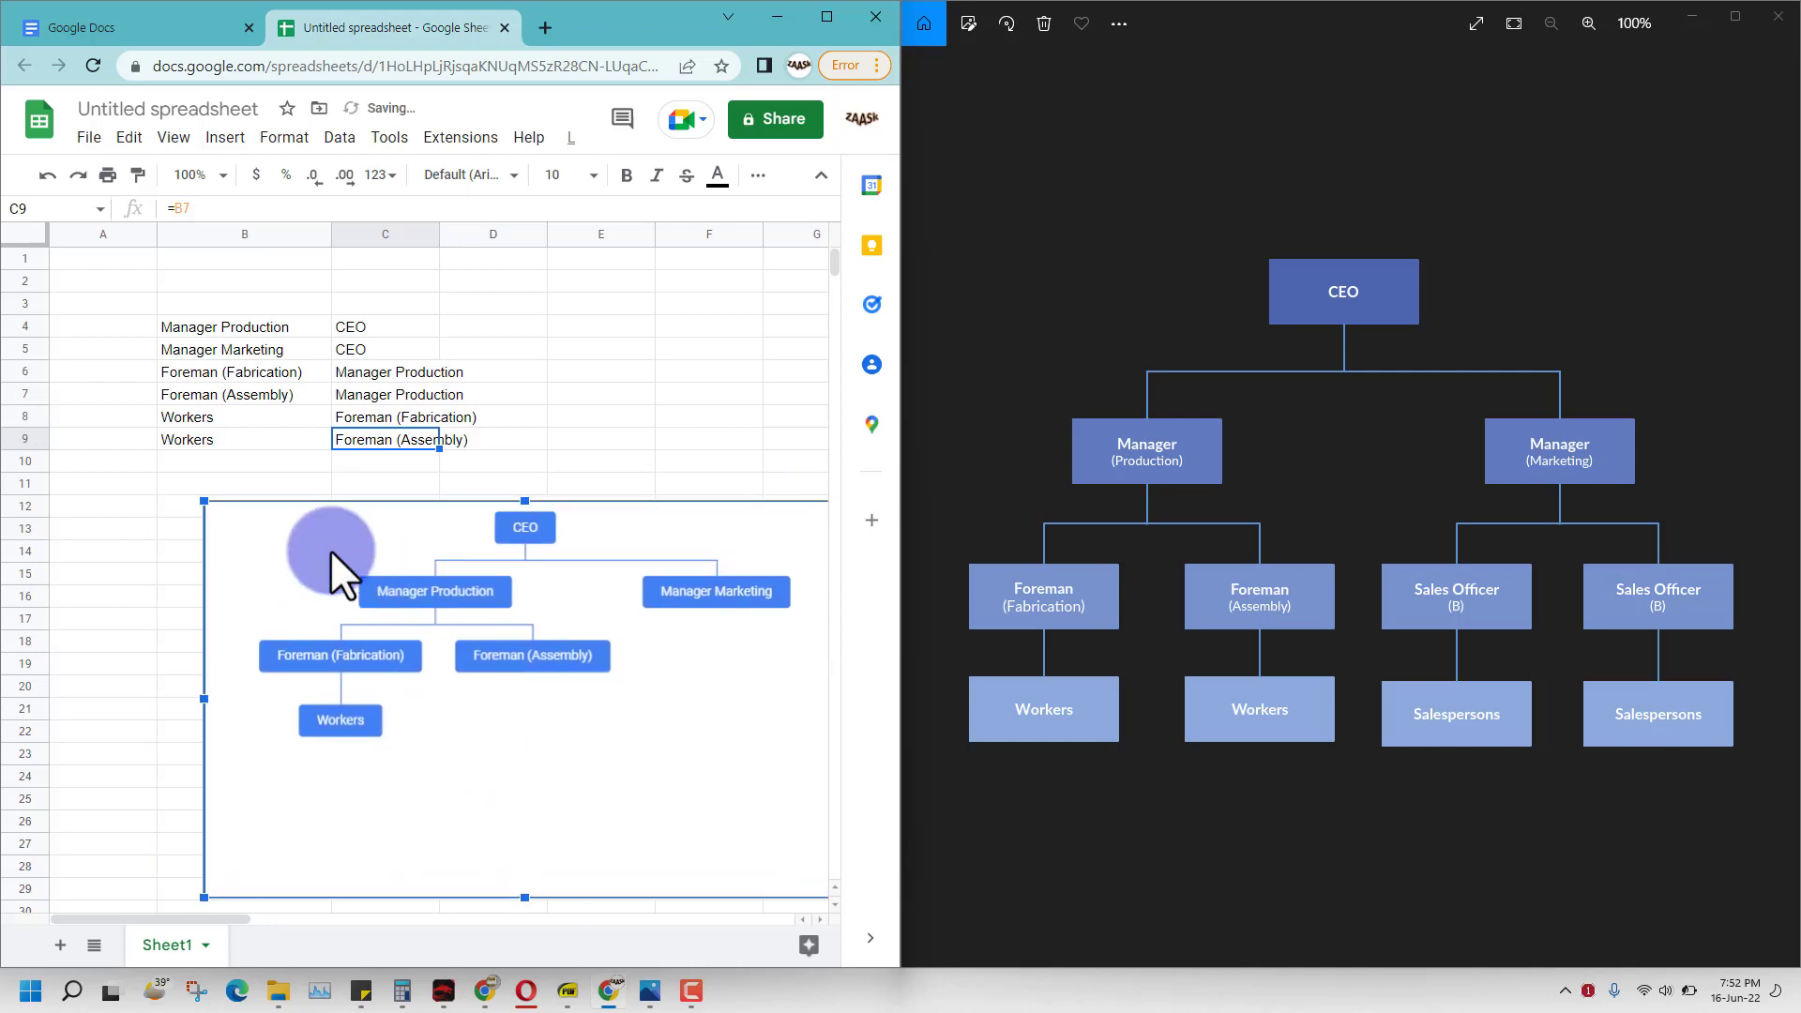
pyautogui.click(217, 439)
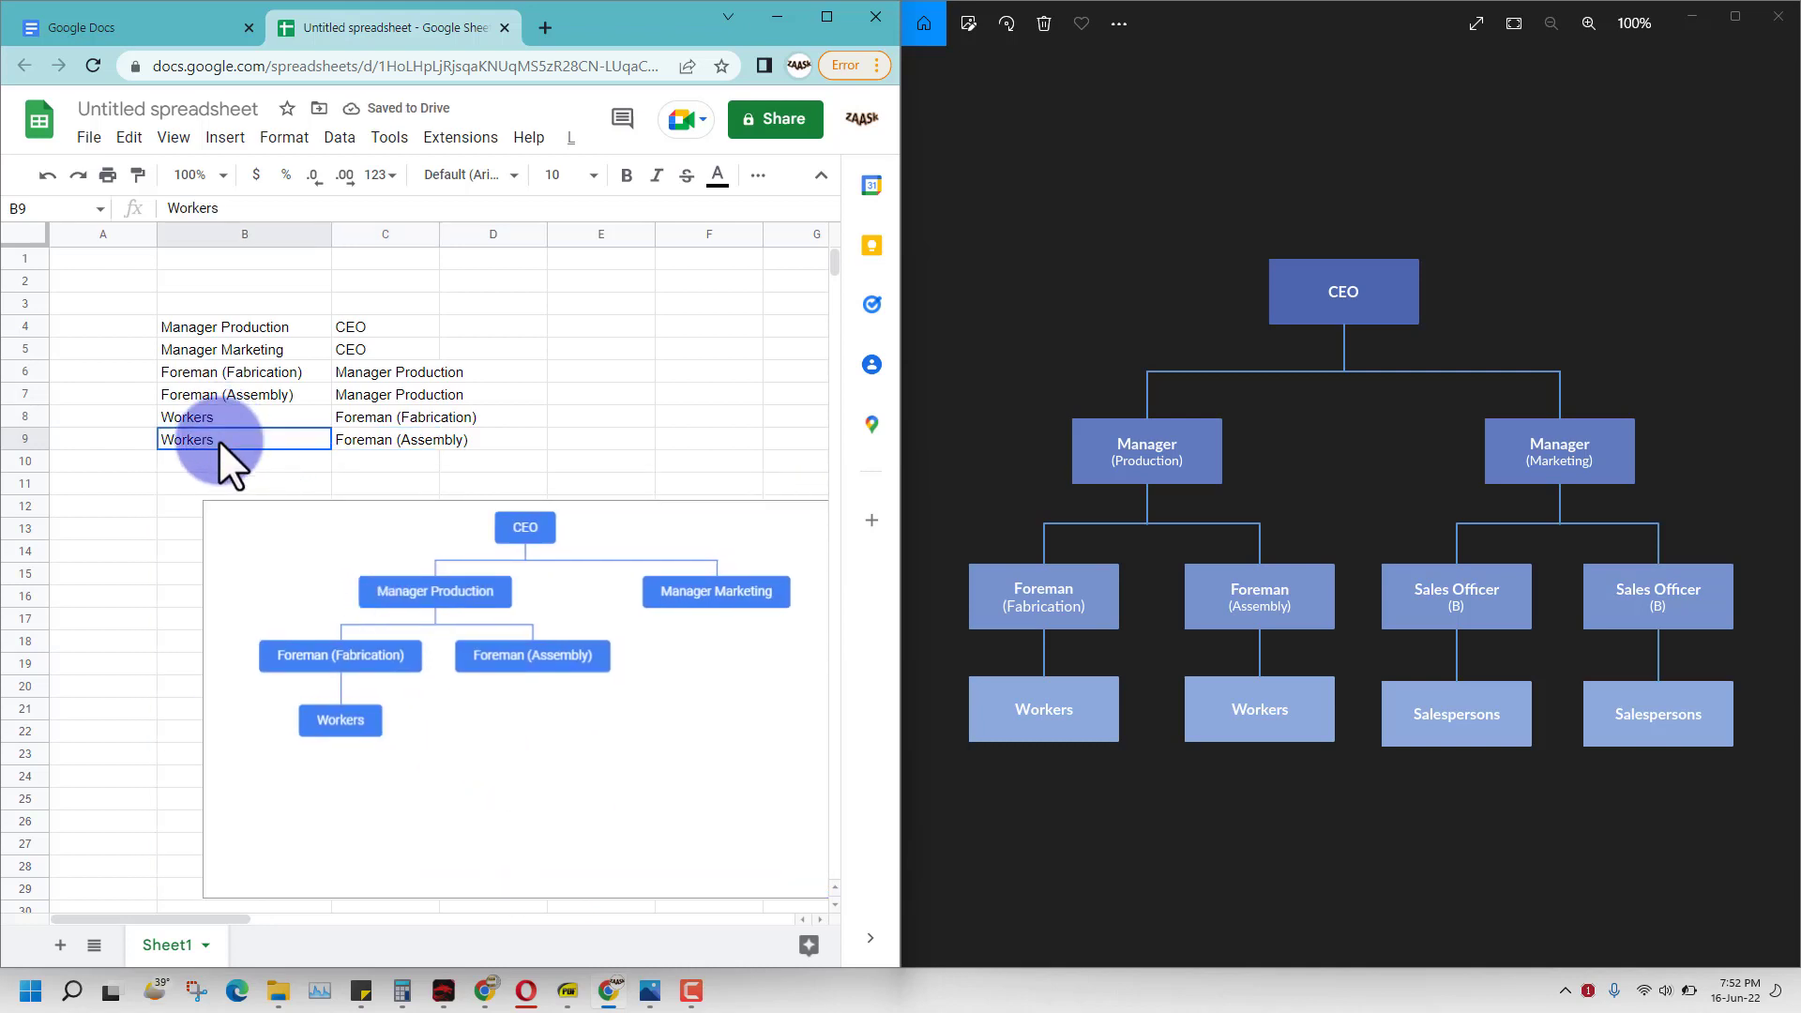
pyautogui.doubleClick(217, 439)
pyautogui.write('2')
pyautogui.press('Return')
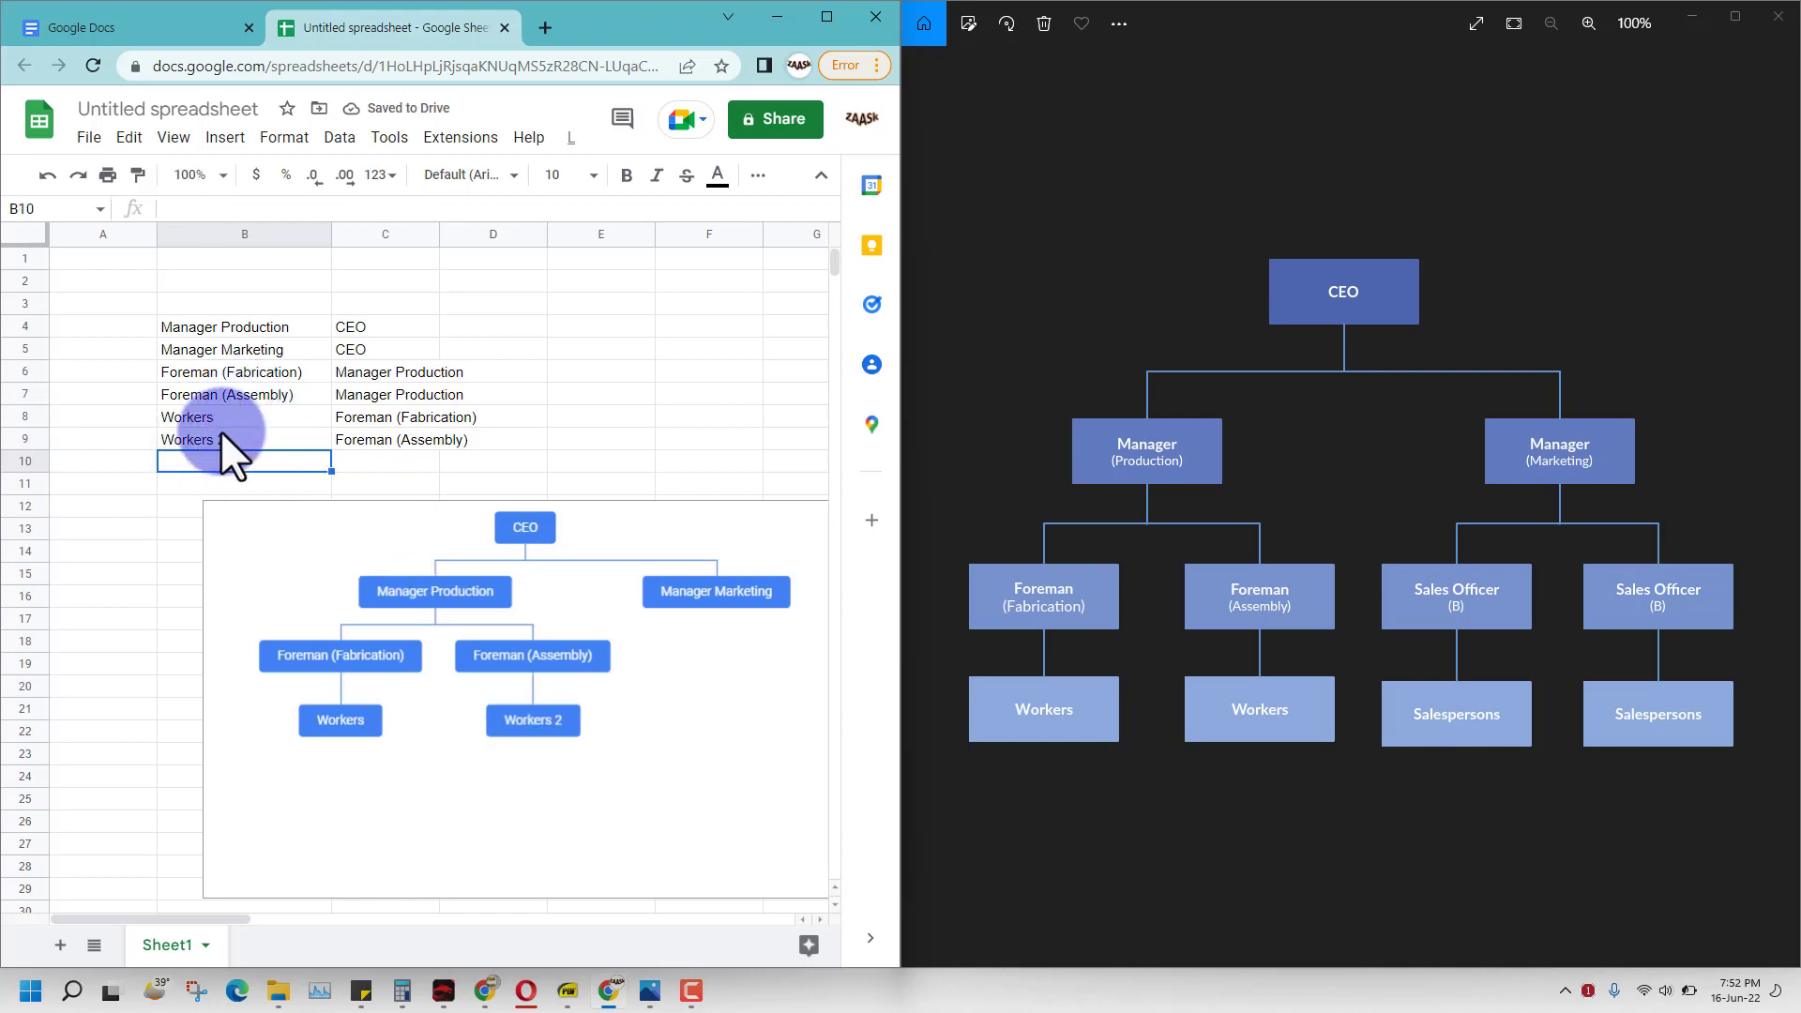
# Edit B9 from 'Workers 2' to 'Workers of Assembly'.
pyautogui.click(210, 435)
pyautogui.doubleClick(174, 439)
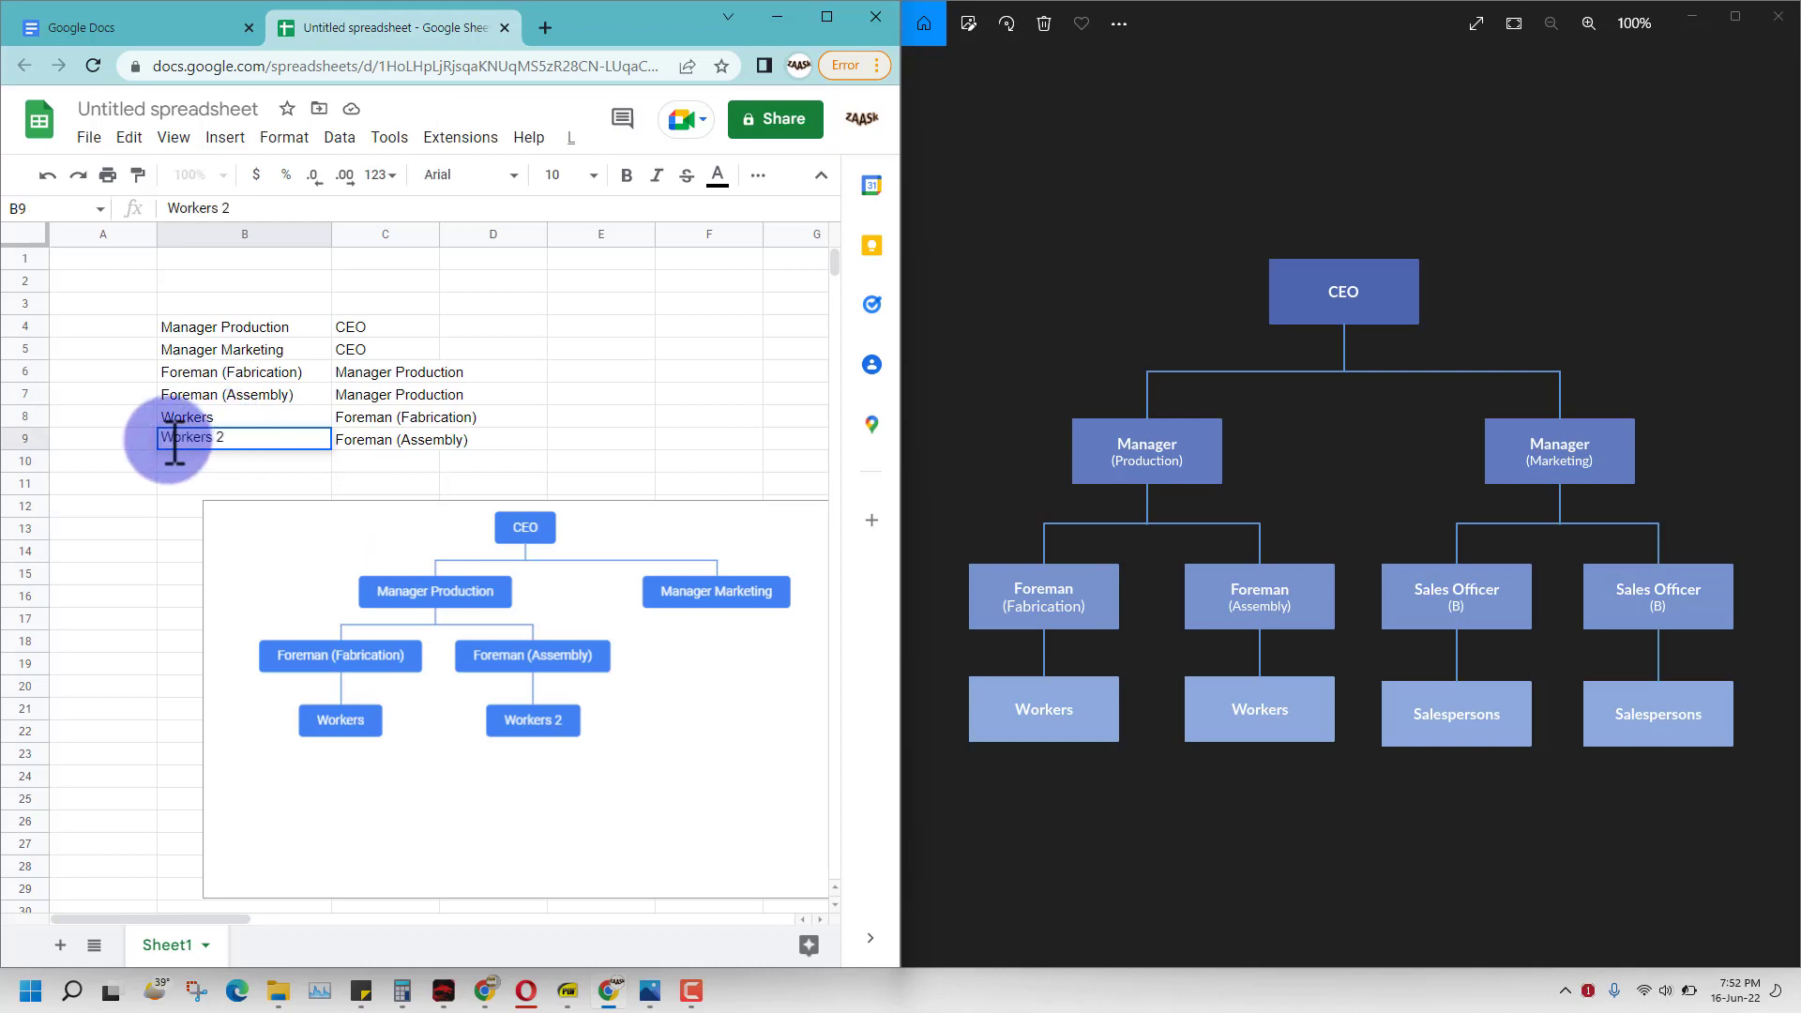
pyautogui.press('BackSpace')
pyautogui.write("'")
pyautogui.press('Delete')
pyautogui.press('Return')
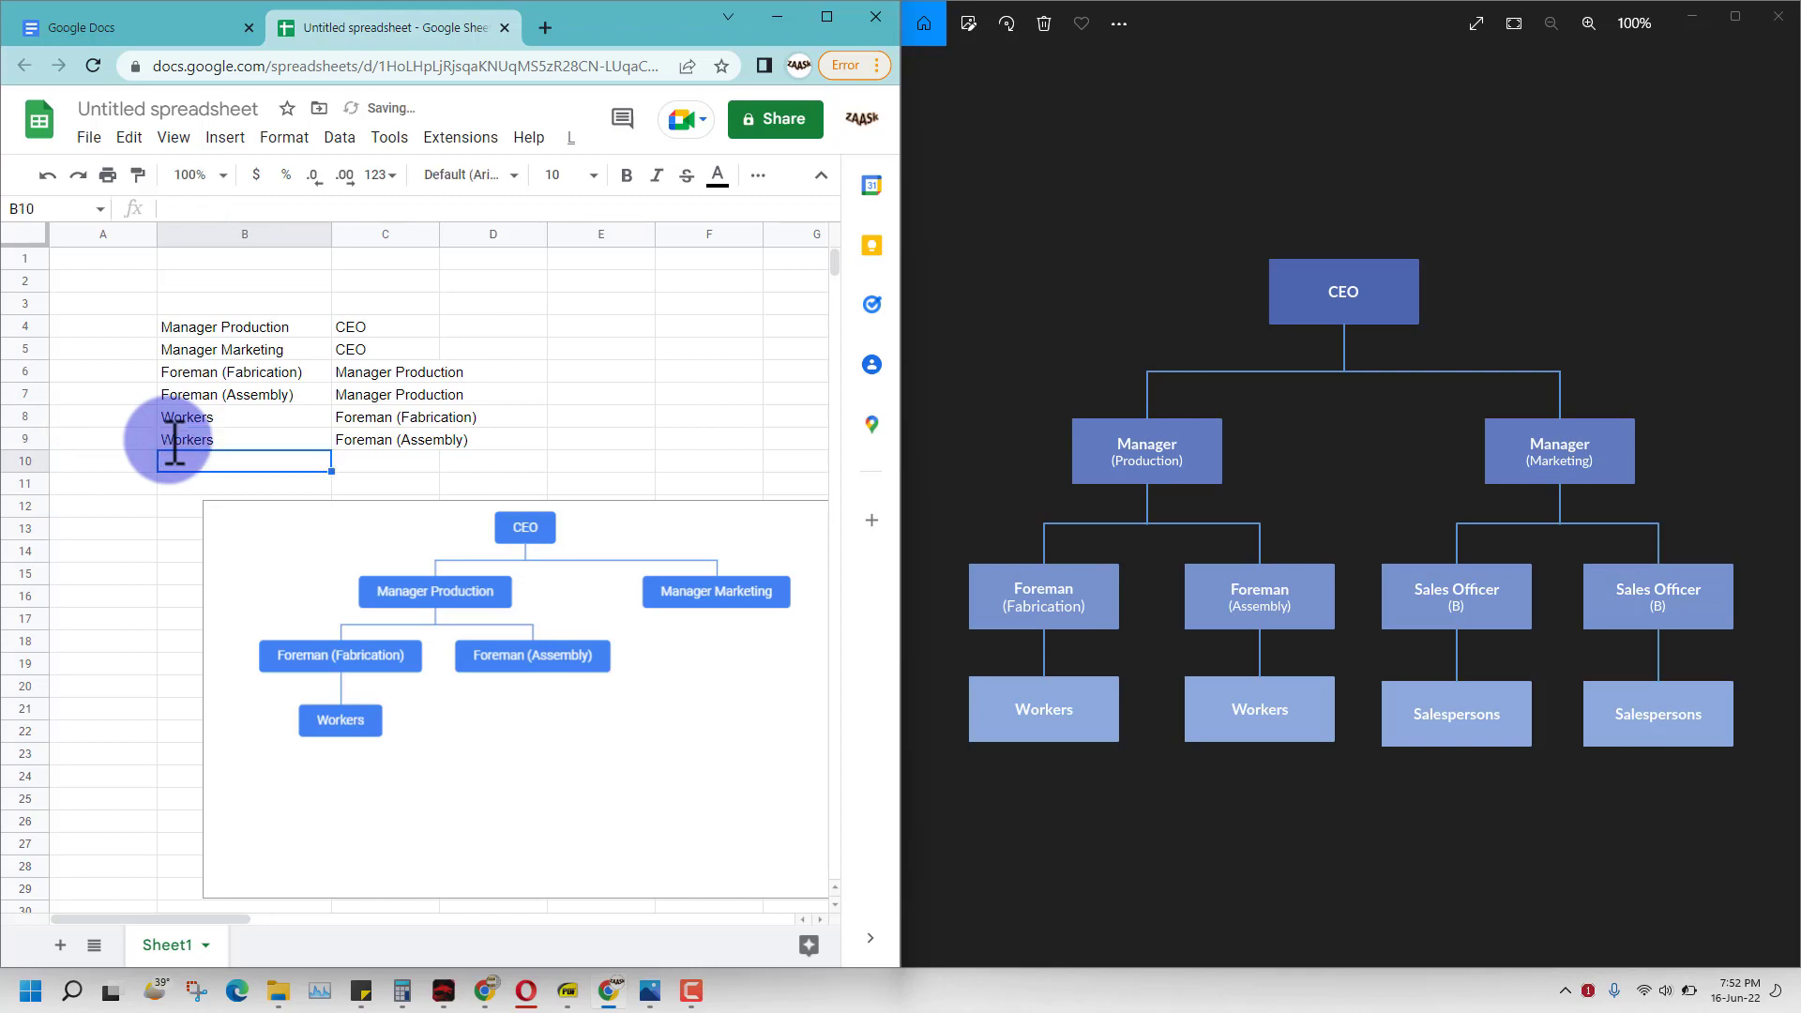
pyautogui.click(208, 437)
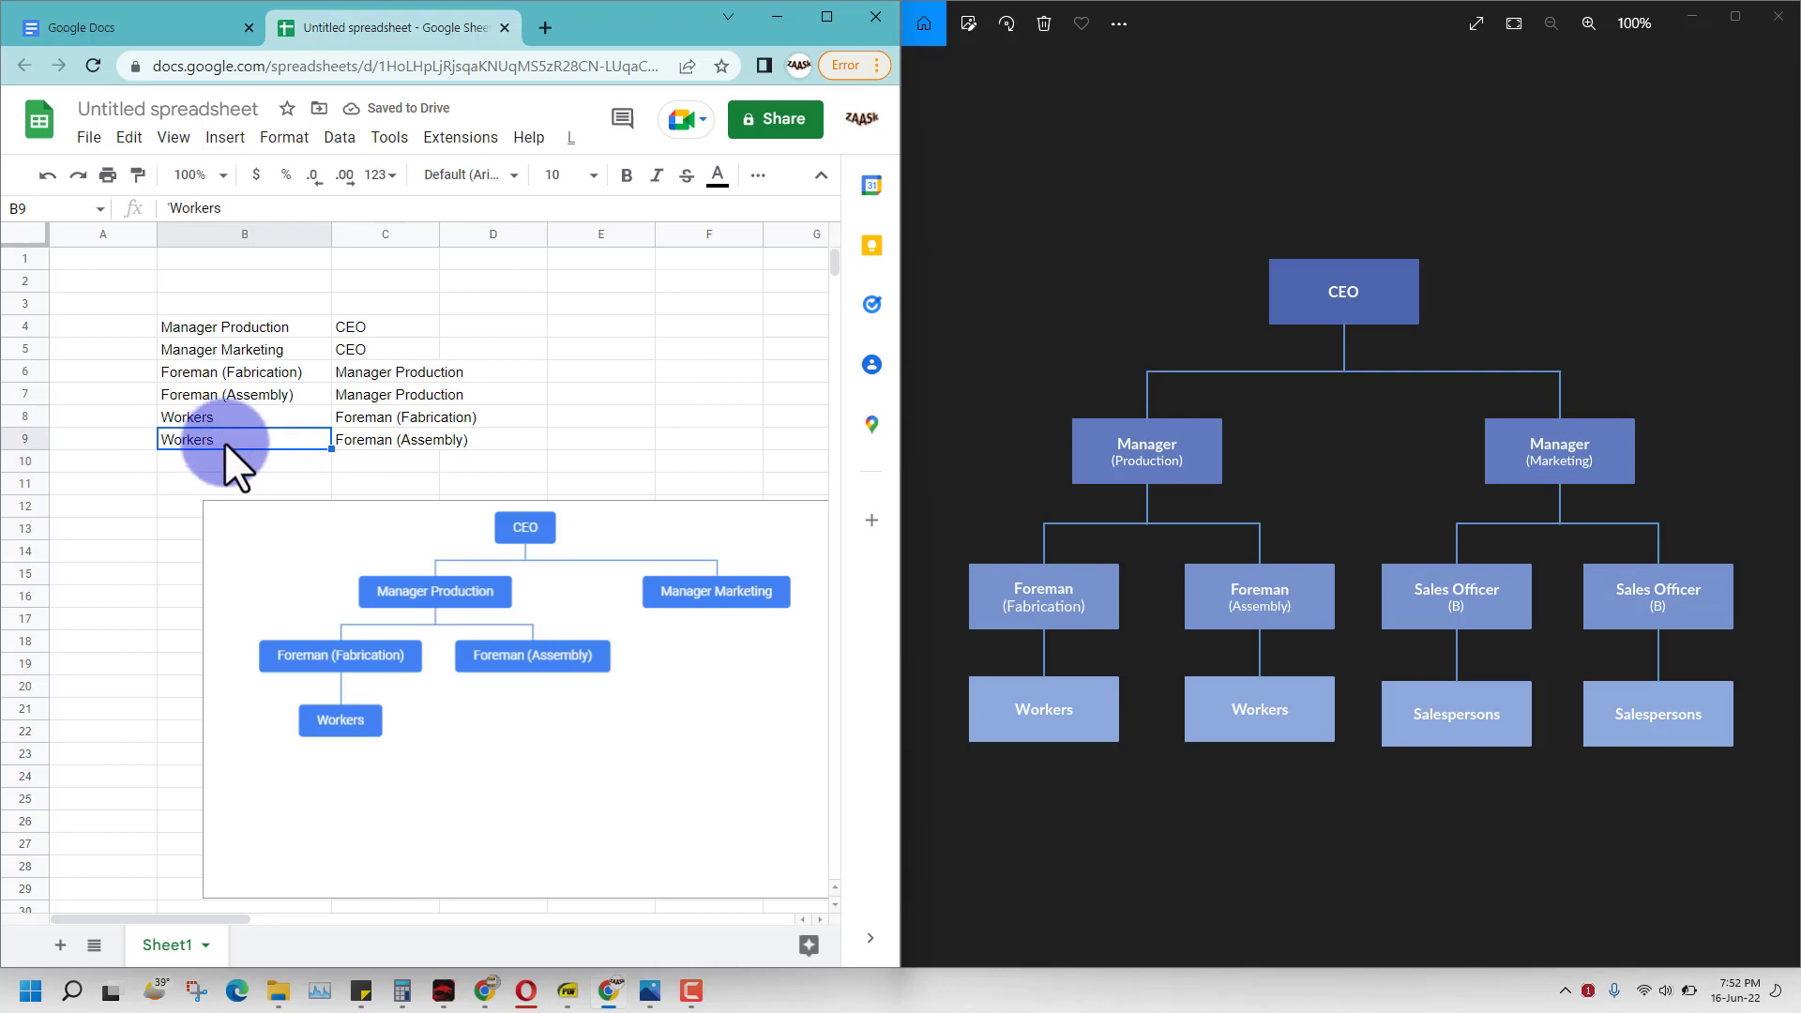
pyautogui.doubleClick(223, 441)
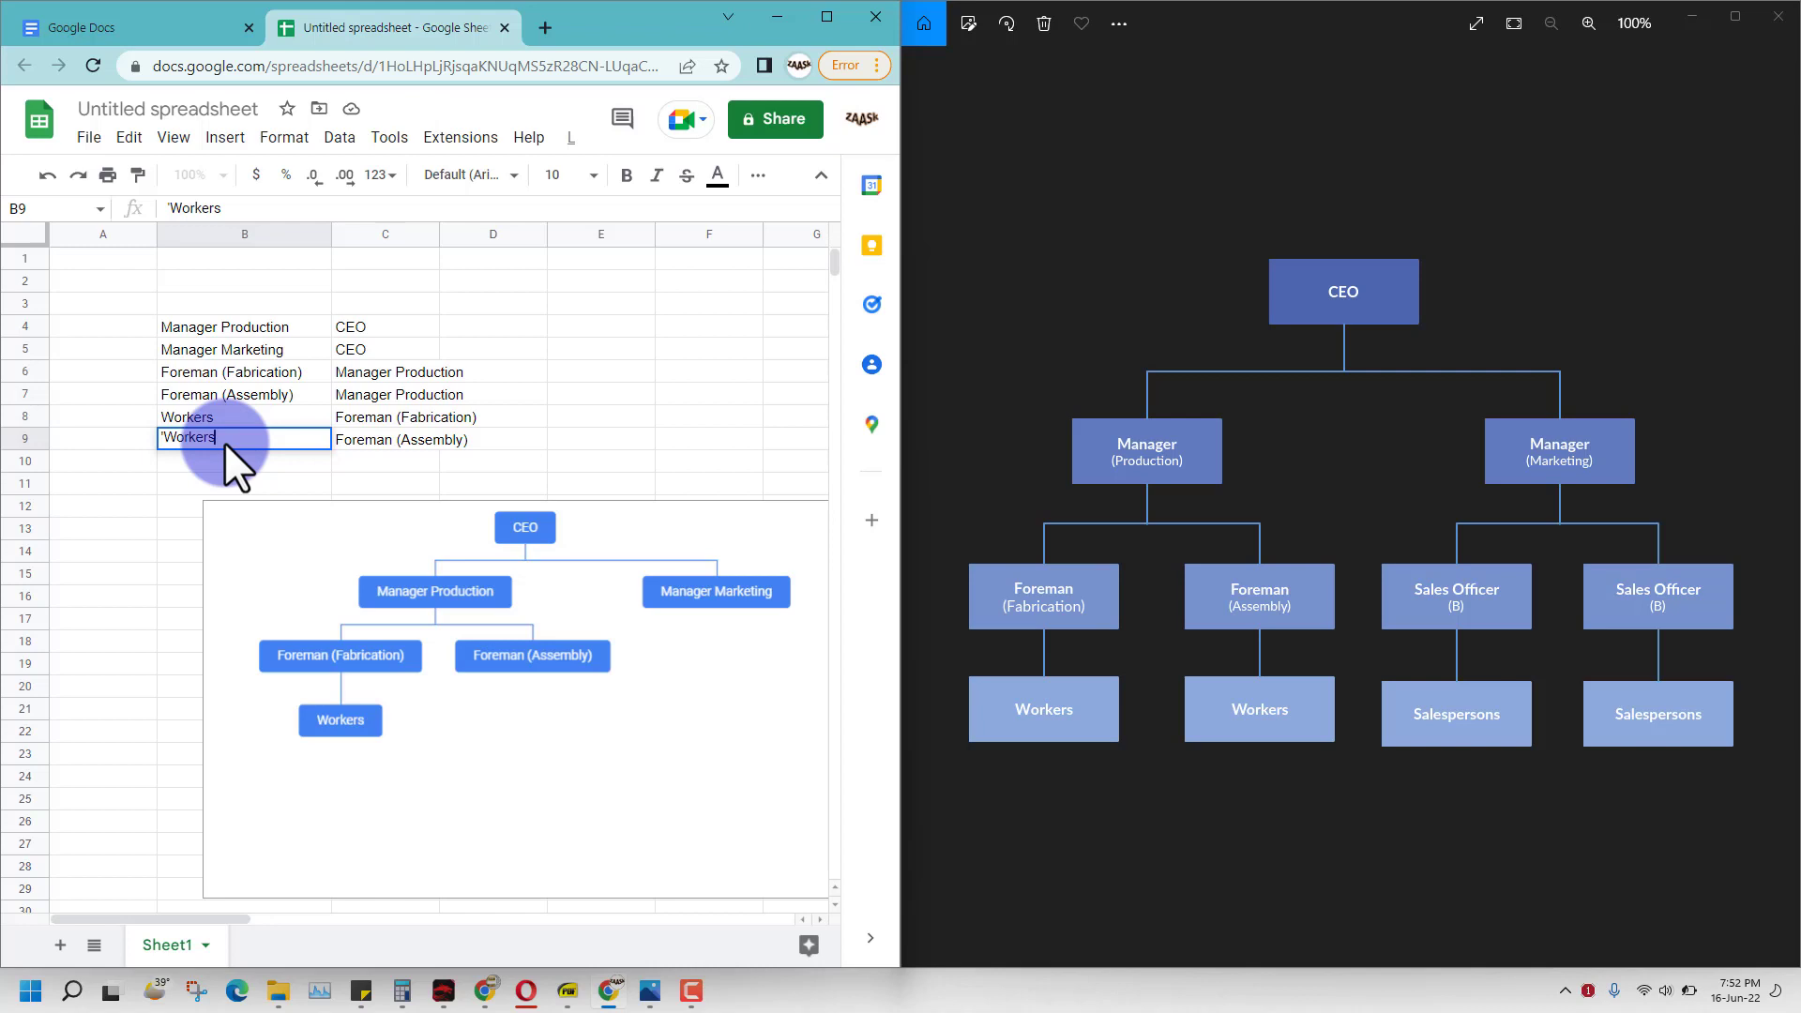
pyautogui.write('of Assembly')
pyautogui.press('Return')
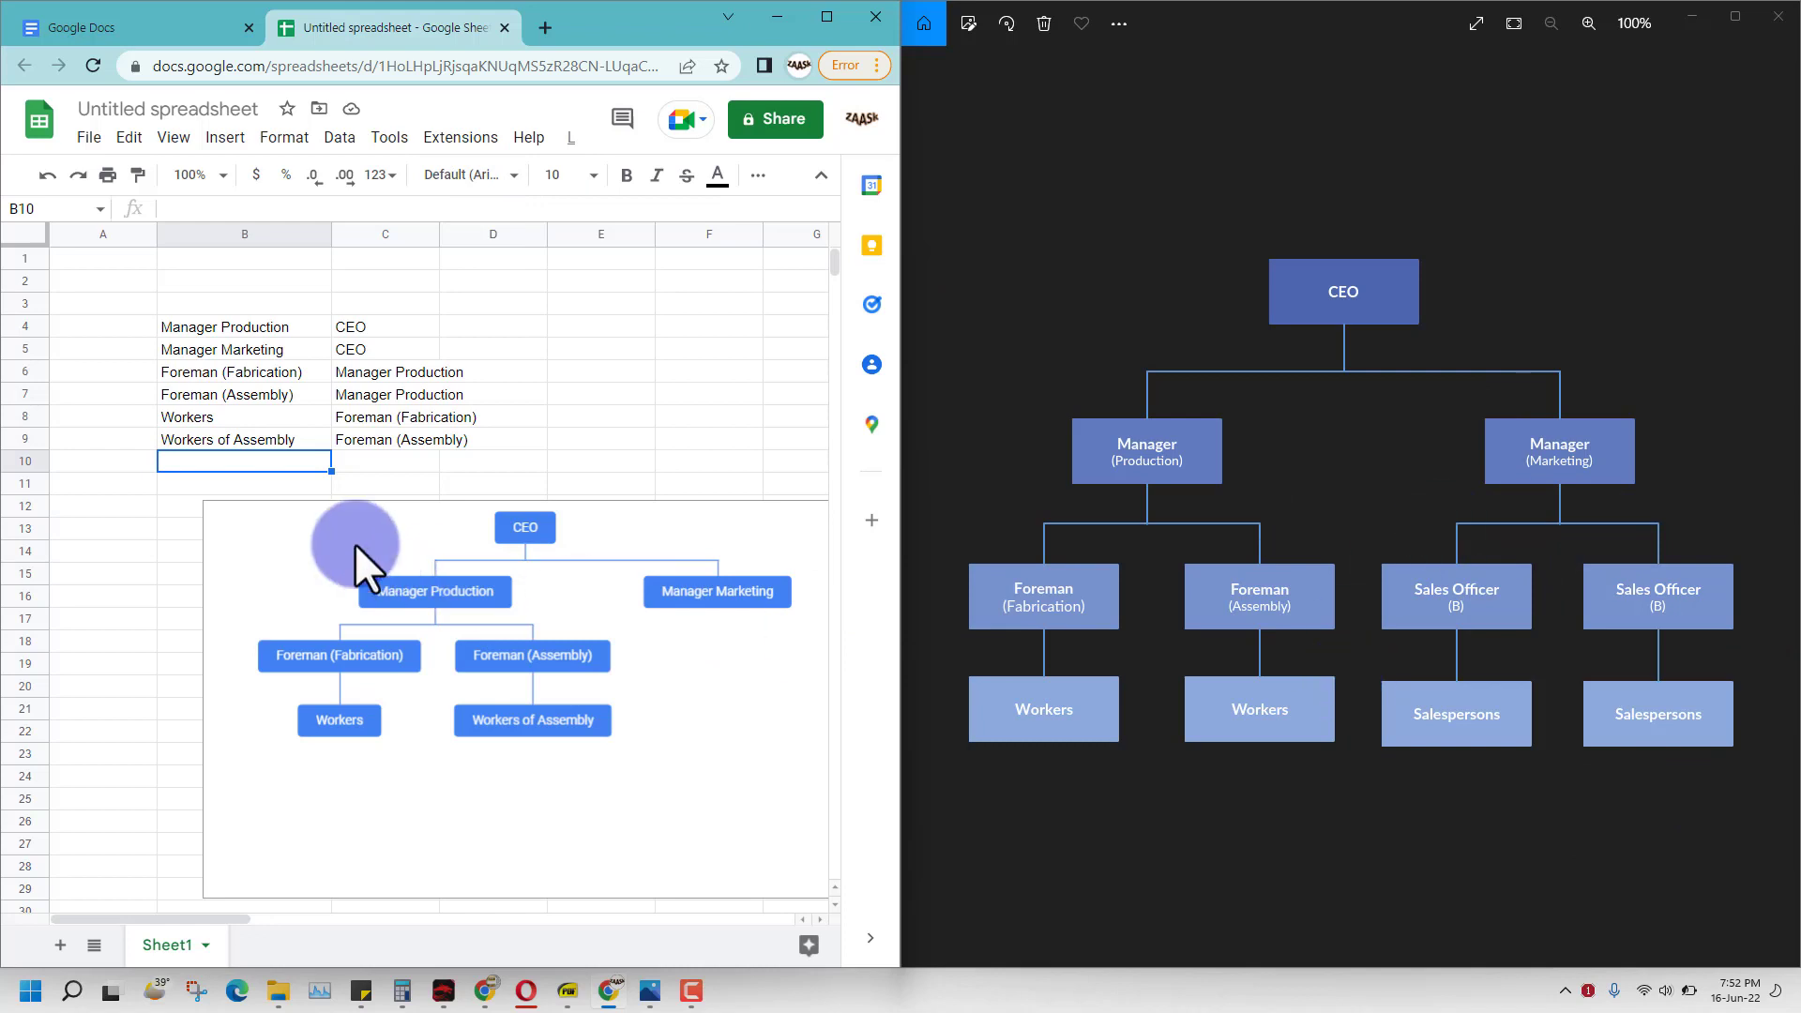
# Enter Sales Officer (B) in both B10 and B11.
pyautogui.write('Sales O')
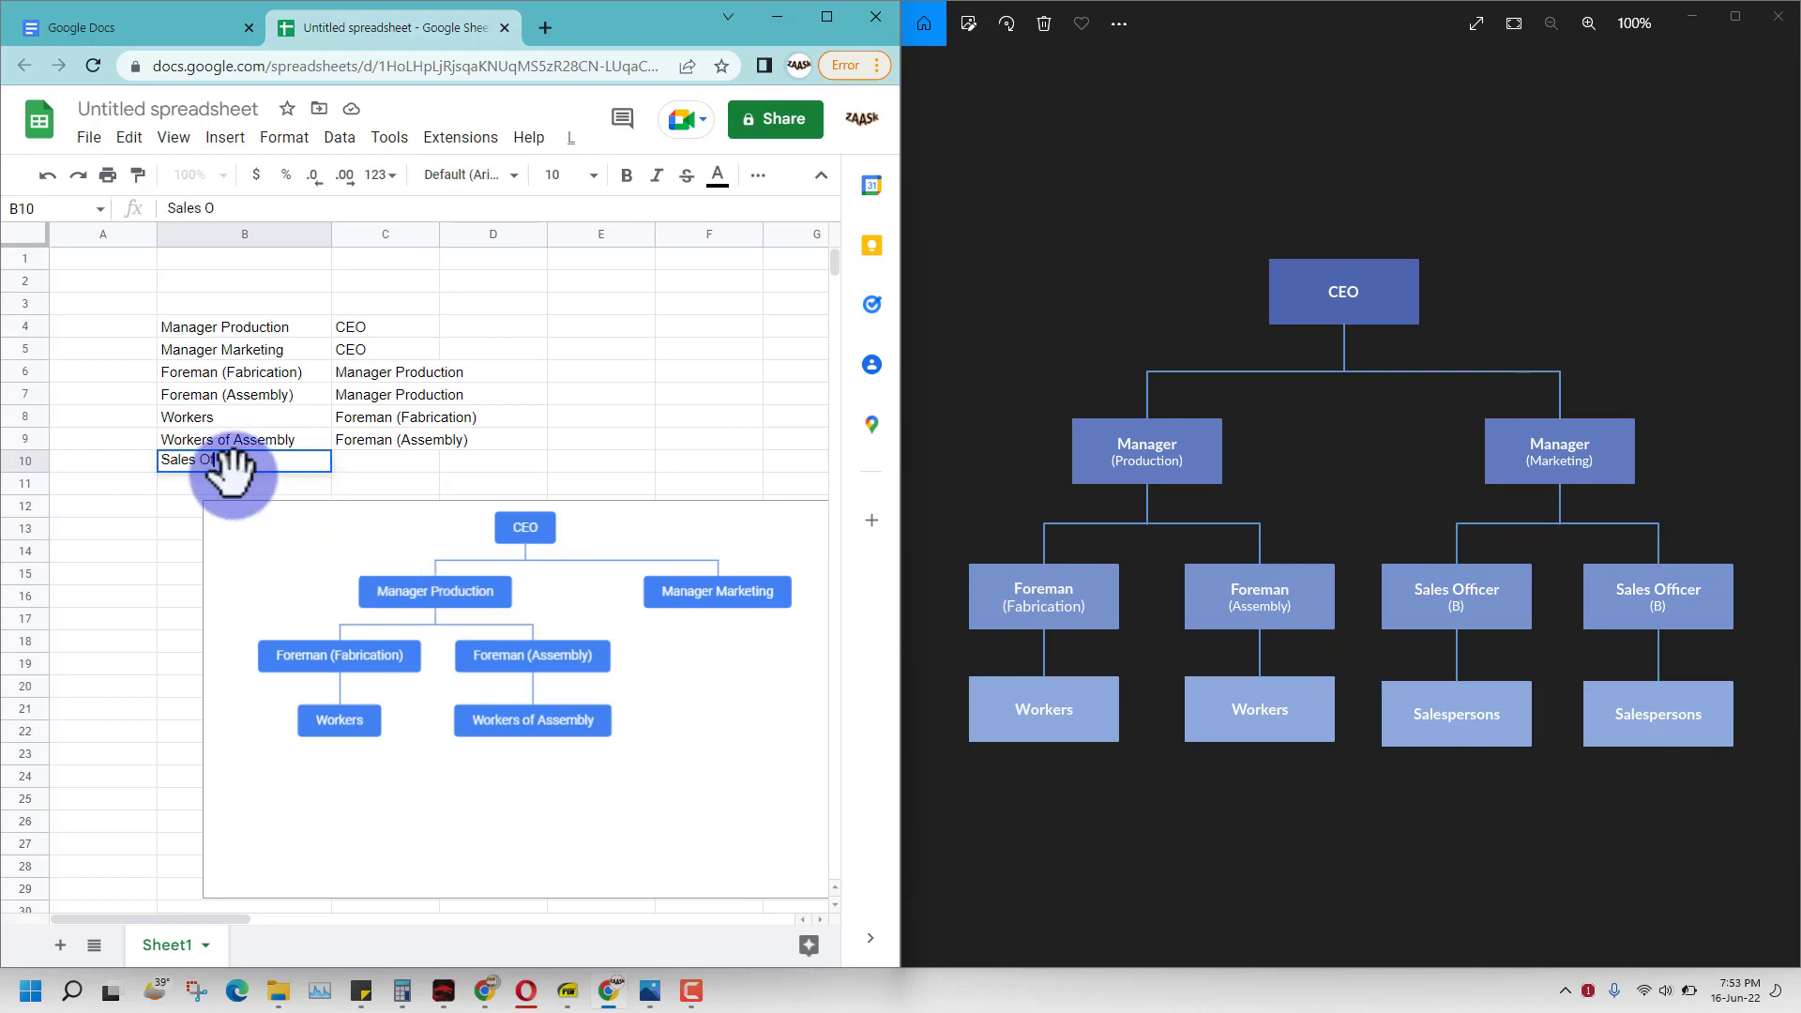
pyautogui.write('fficer (B)')
pyautogui.press('Return')
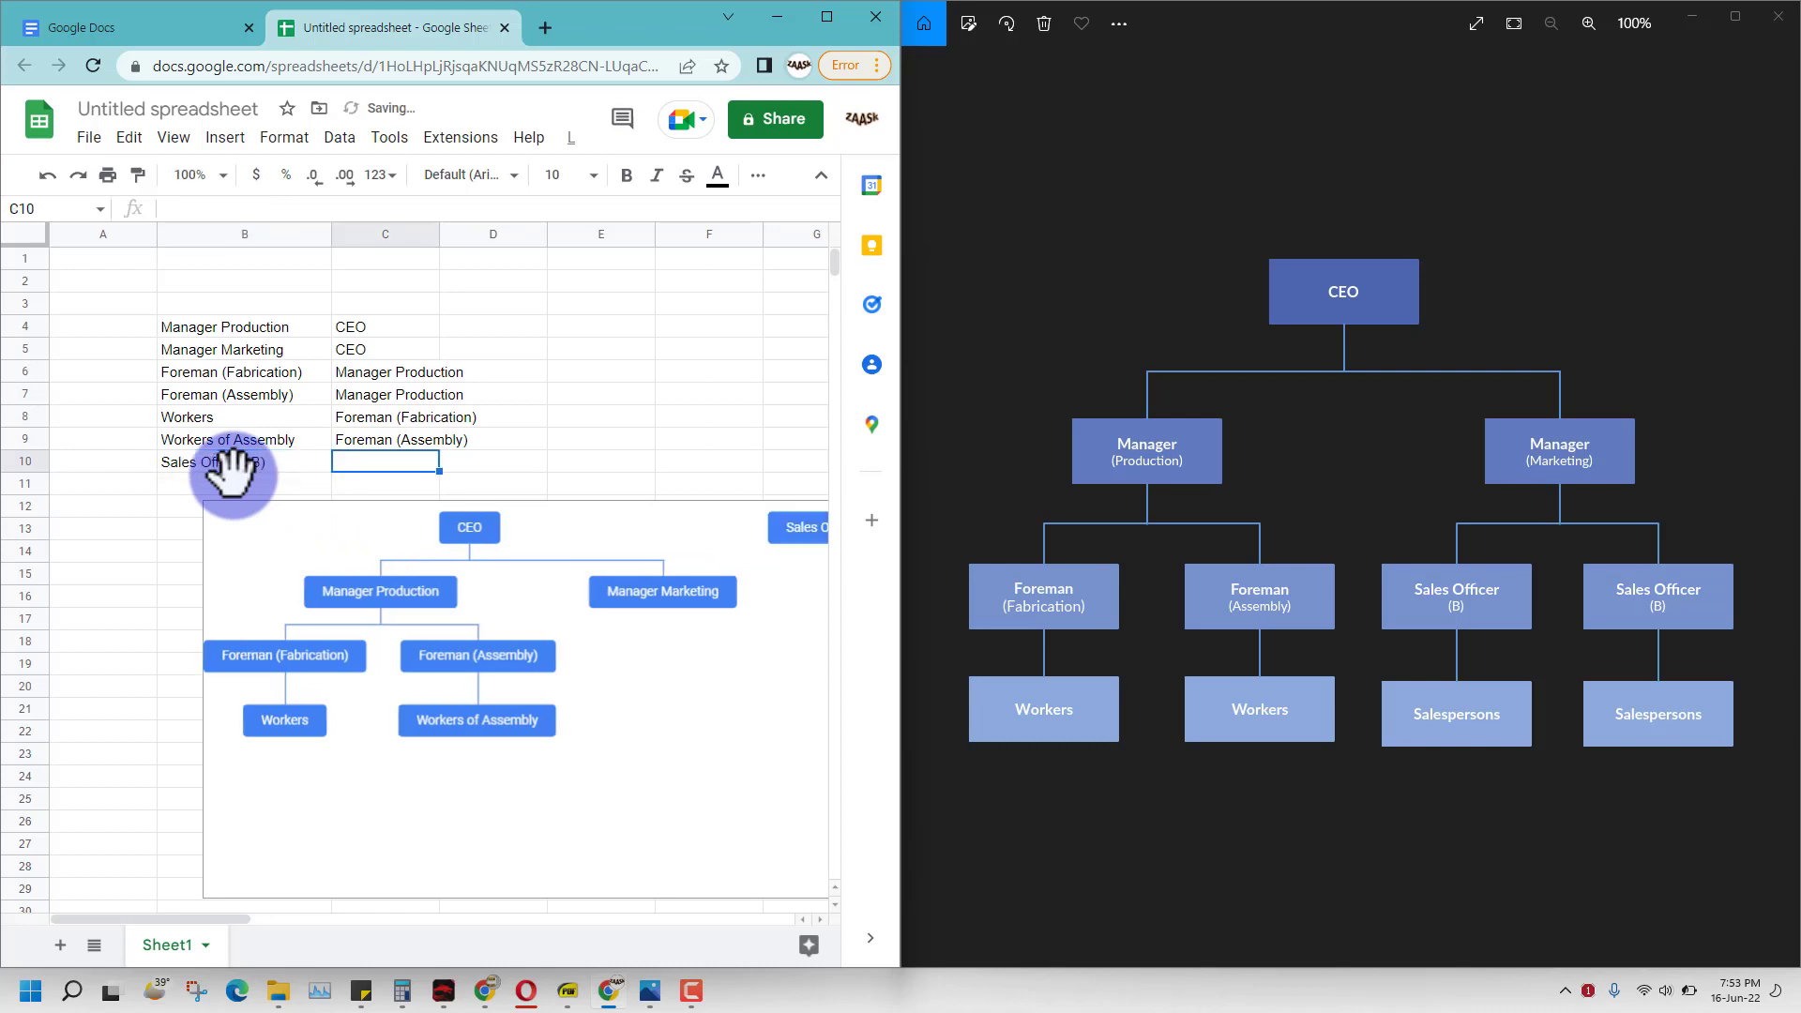
pyautogui.write('Sales officer (B)')
pyautogui.press('BackSpace')
pyautogui.press('BackSpace')
pyautogui.press('BackSpace')
pyautogui.press('BackSpace')
pyautogui.press('BackSpace')
pyautogui.press('BackSpace')
pyautogui.press('BackSpace')
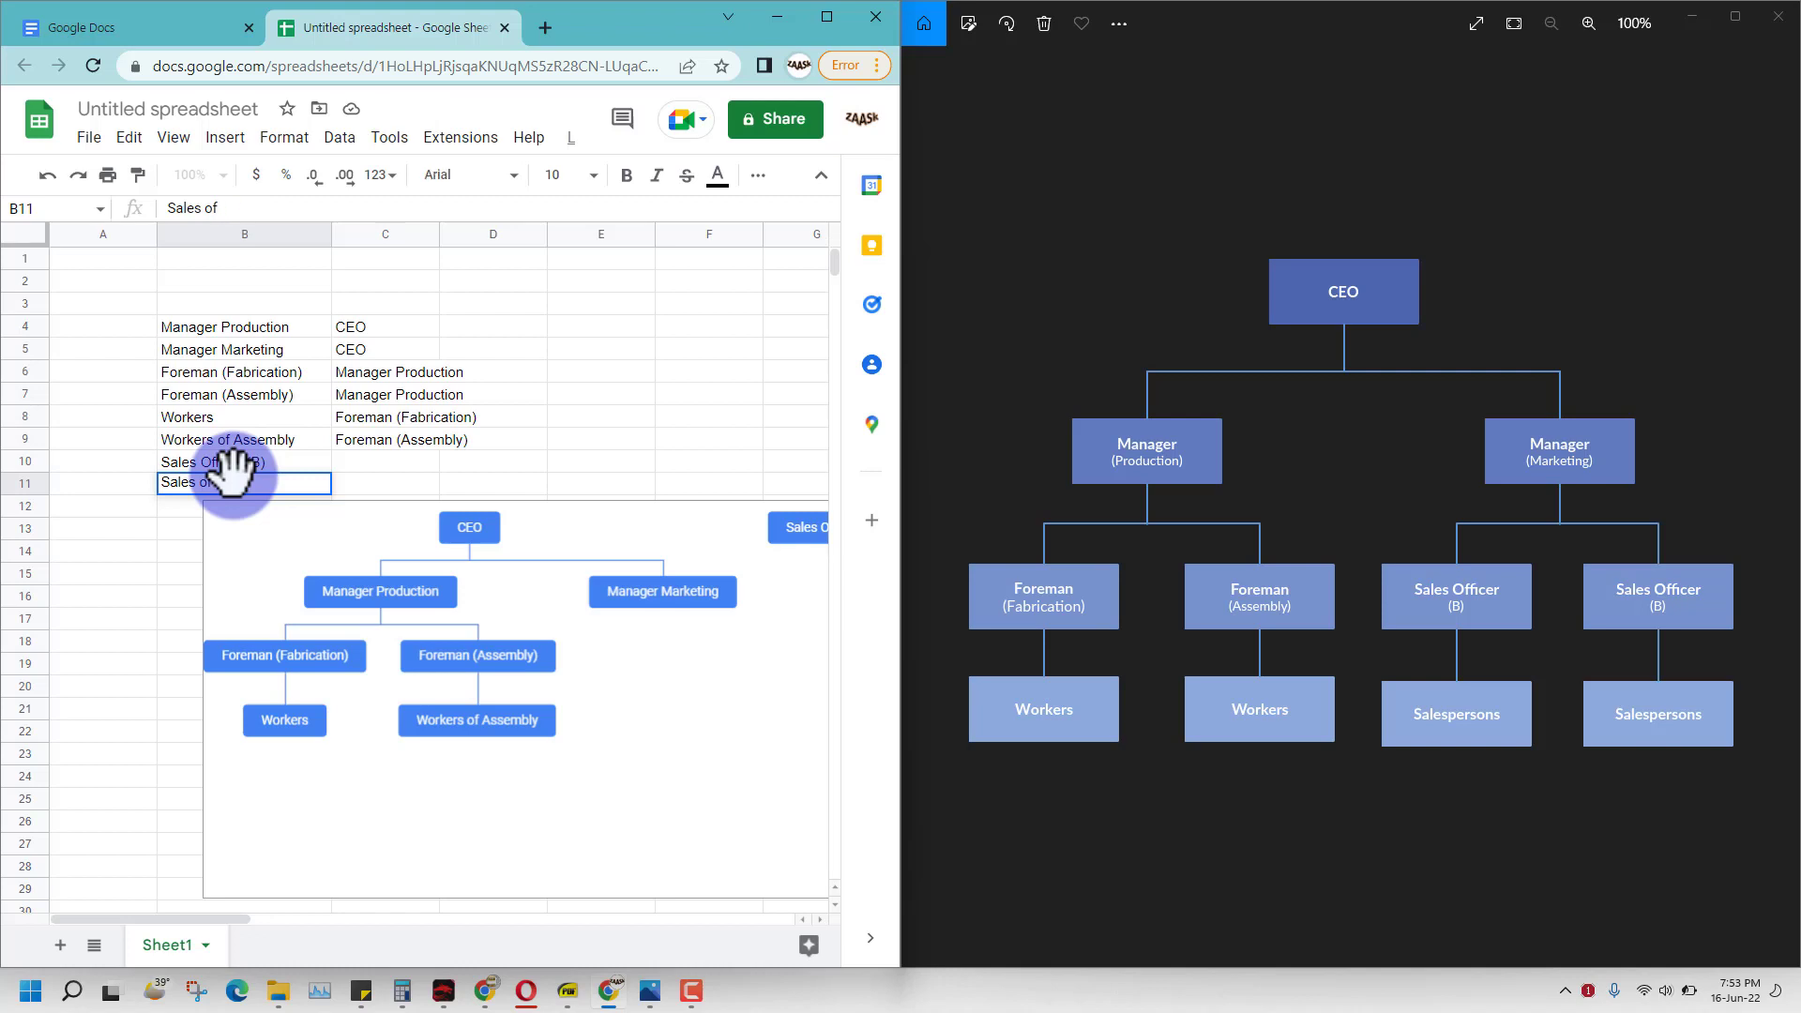
pyautogui.press('BackSpace')
pyautogui.press('BackSpace')
pyautogui.write('Officer')
pyautogui.press('Return')
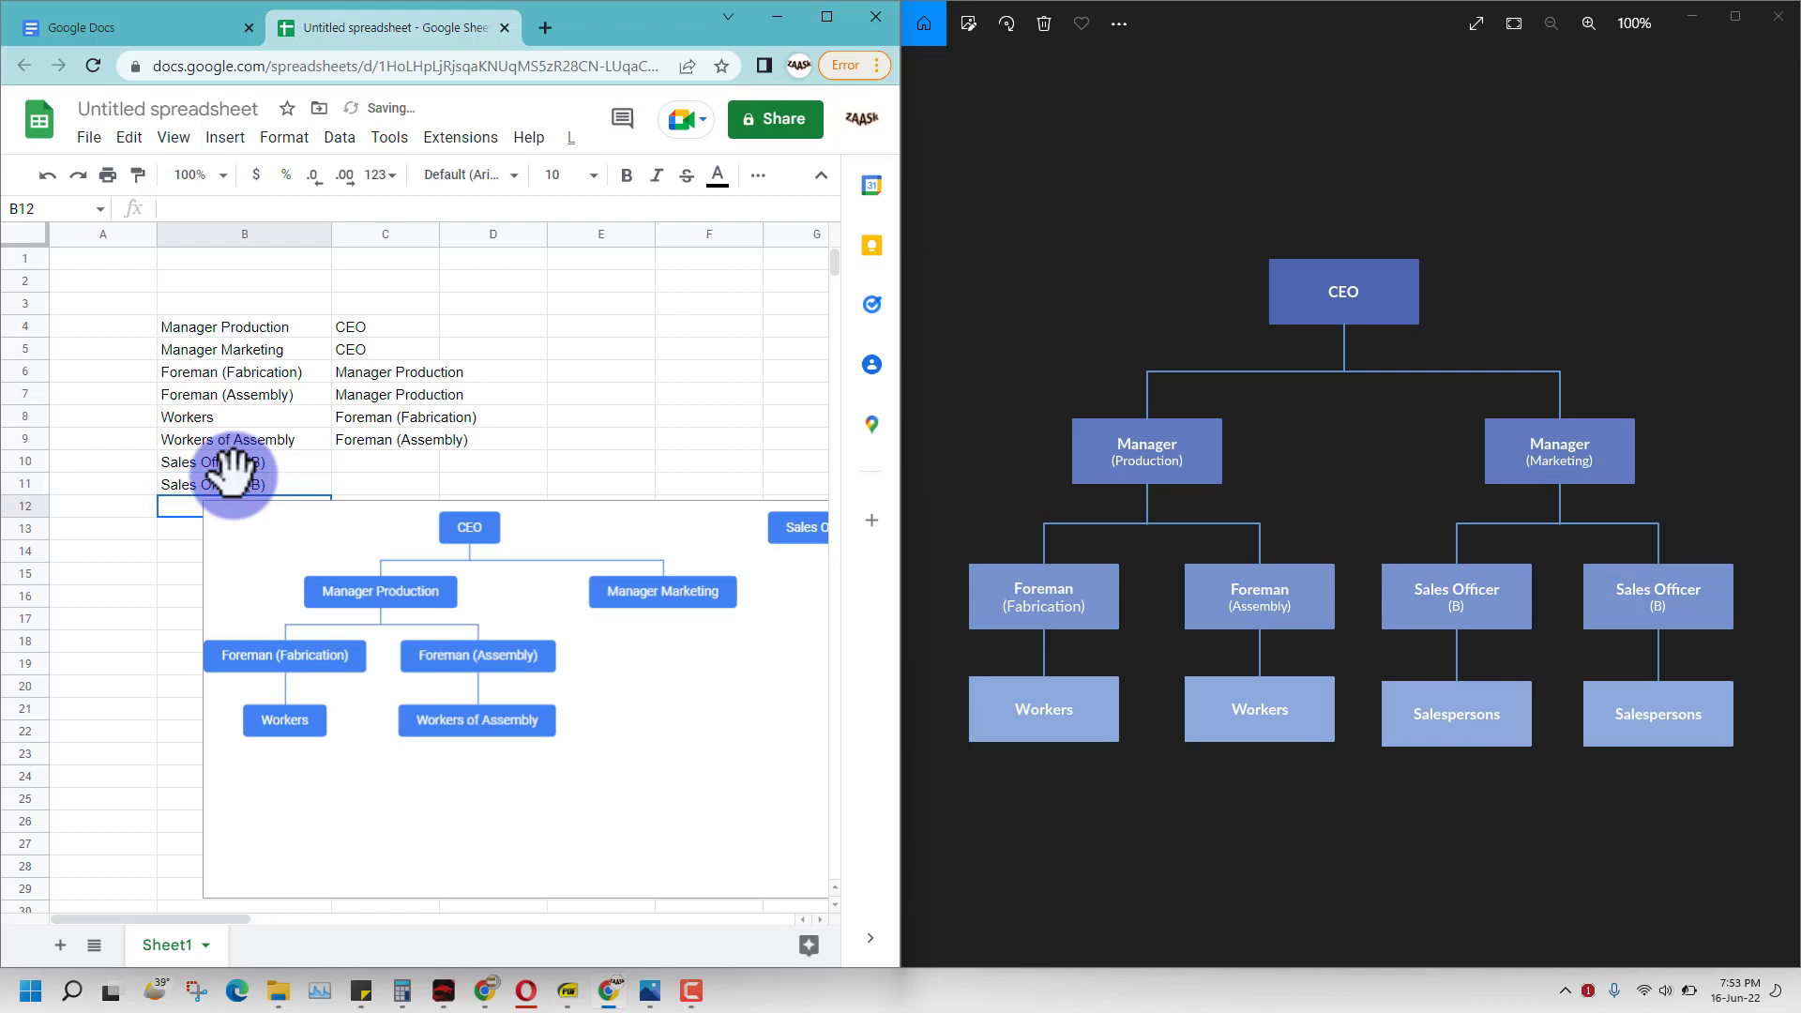
# Append -1 and -2 to the two Sales Officer (B) entries and move the chart lower.
pyautogui.doubleClick(290, 457)
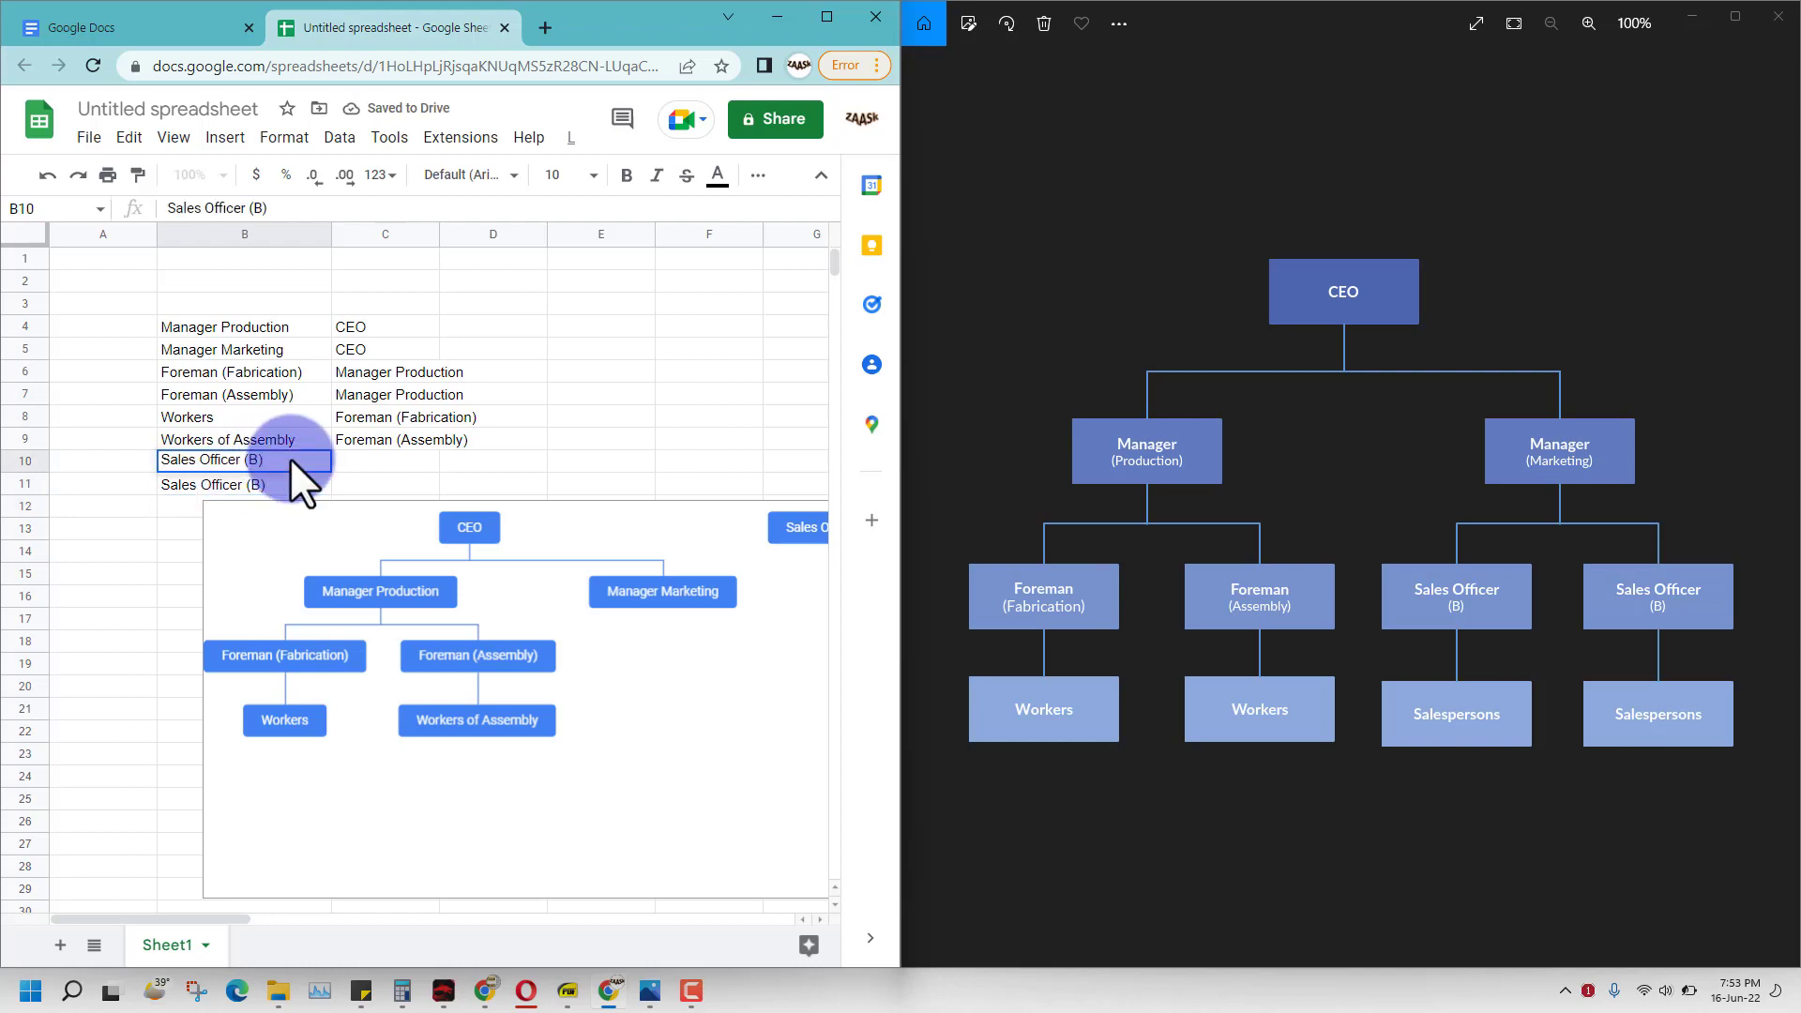
pyautogui.write('-1')
pyautogui.press('Return')
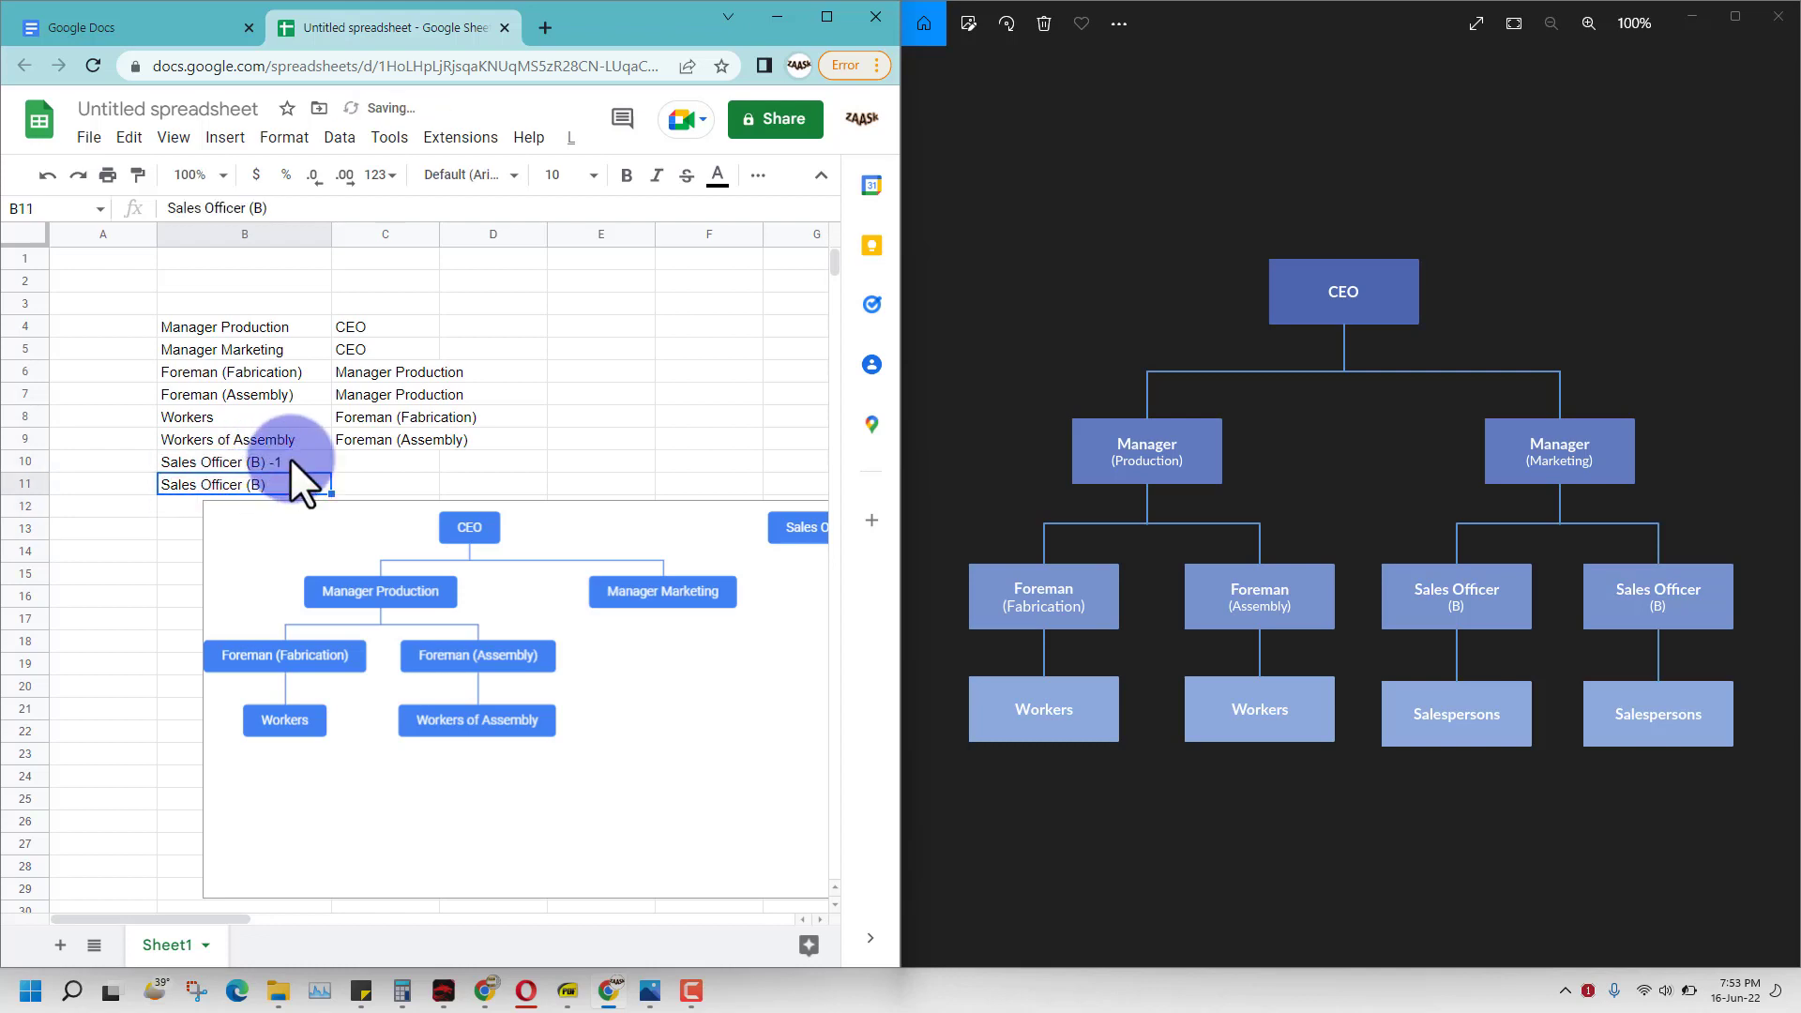
pyautogui.doubleClick(280, 480)
pyautogui.write('-2')
pyautogui.press('Return')
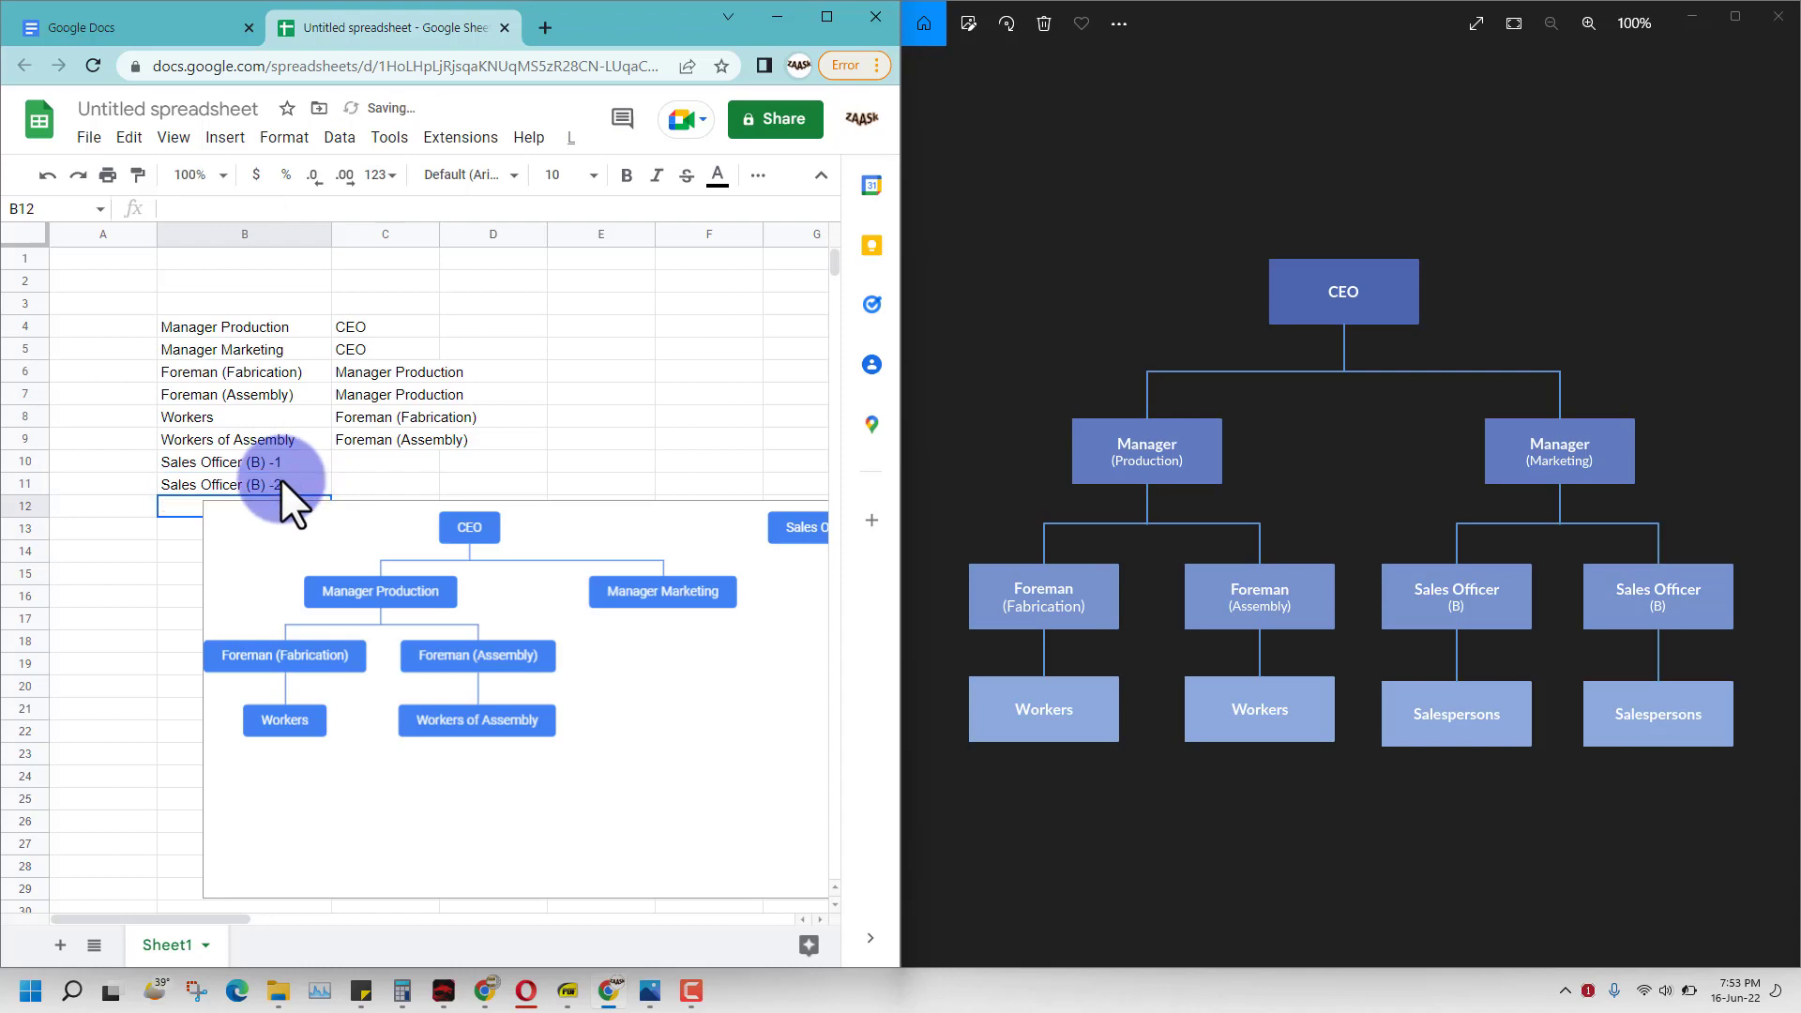
pyautogui.scroll(-1, 280, 477)
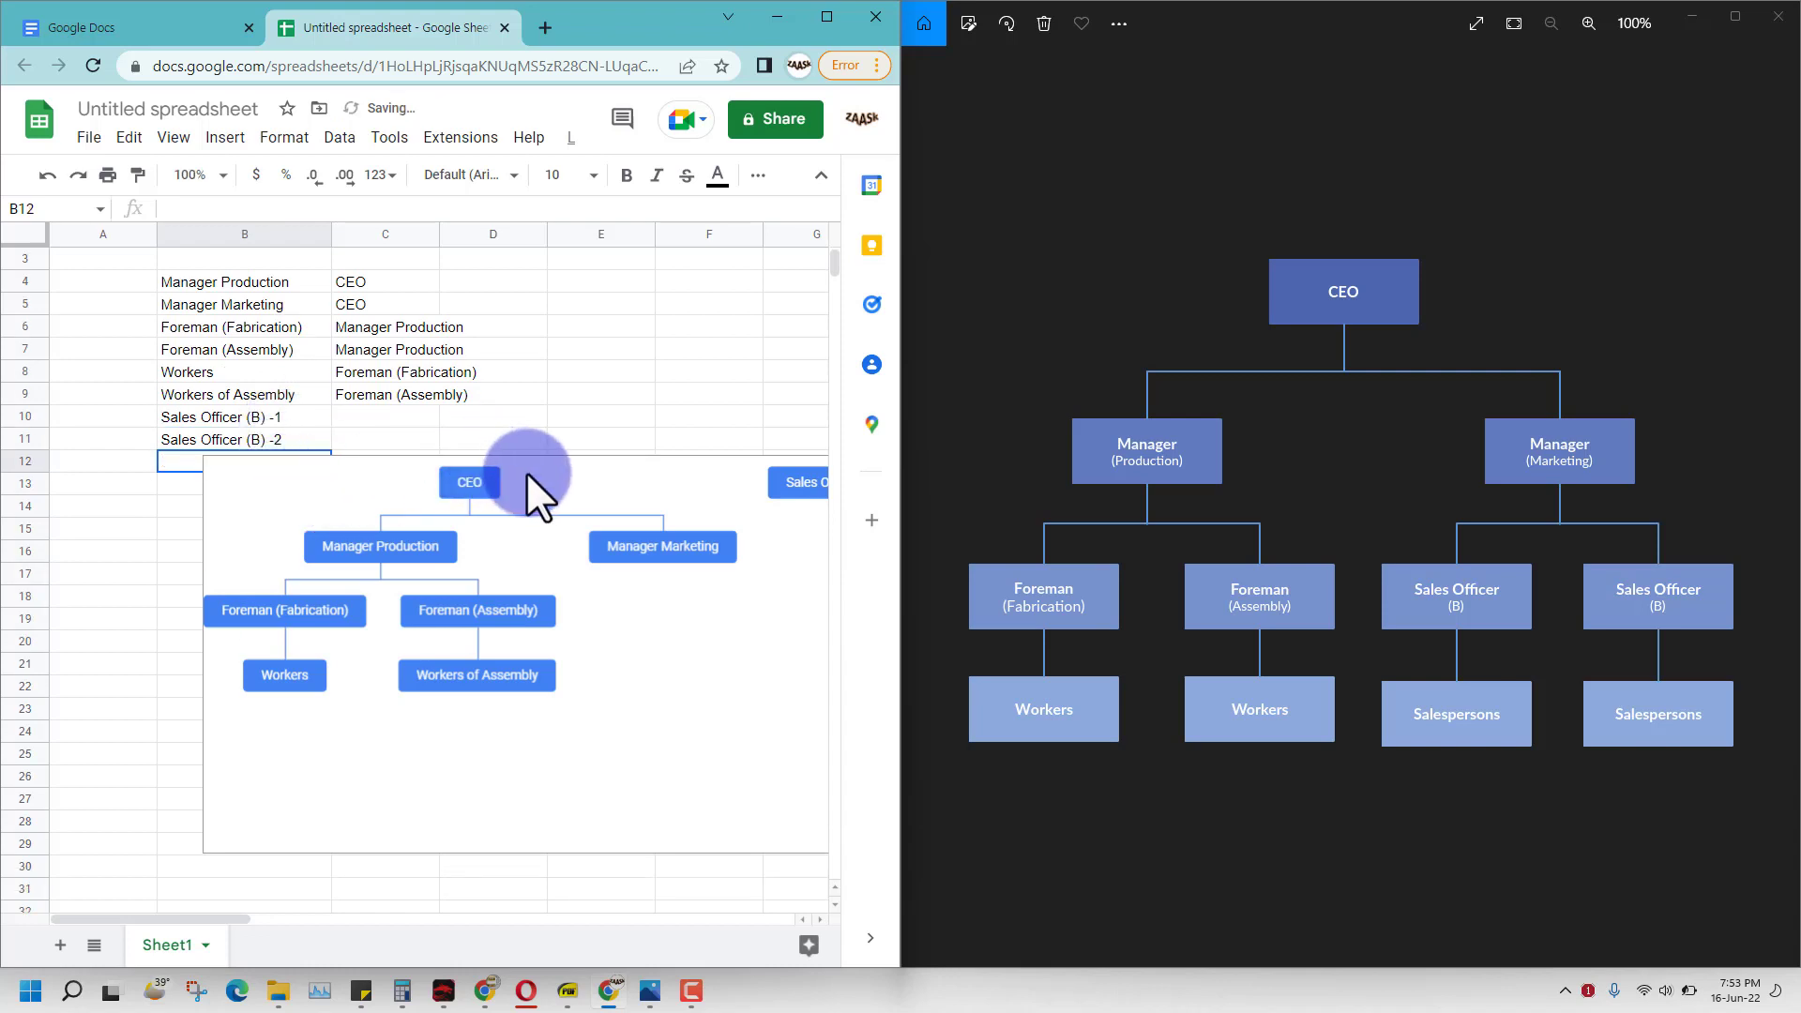
pyautogui.moveTo(335, 476); pyautogui.dragTo(324, 518)
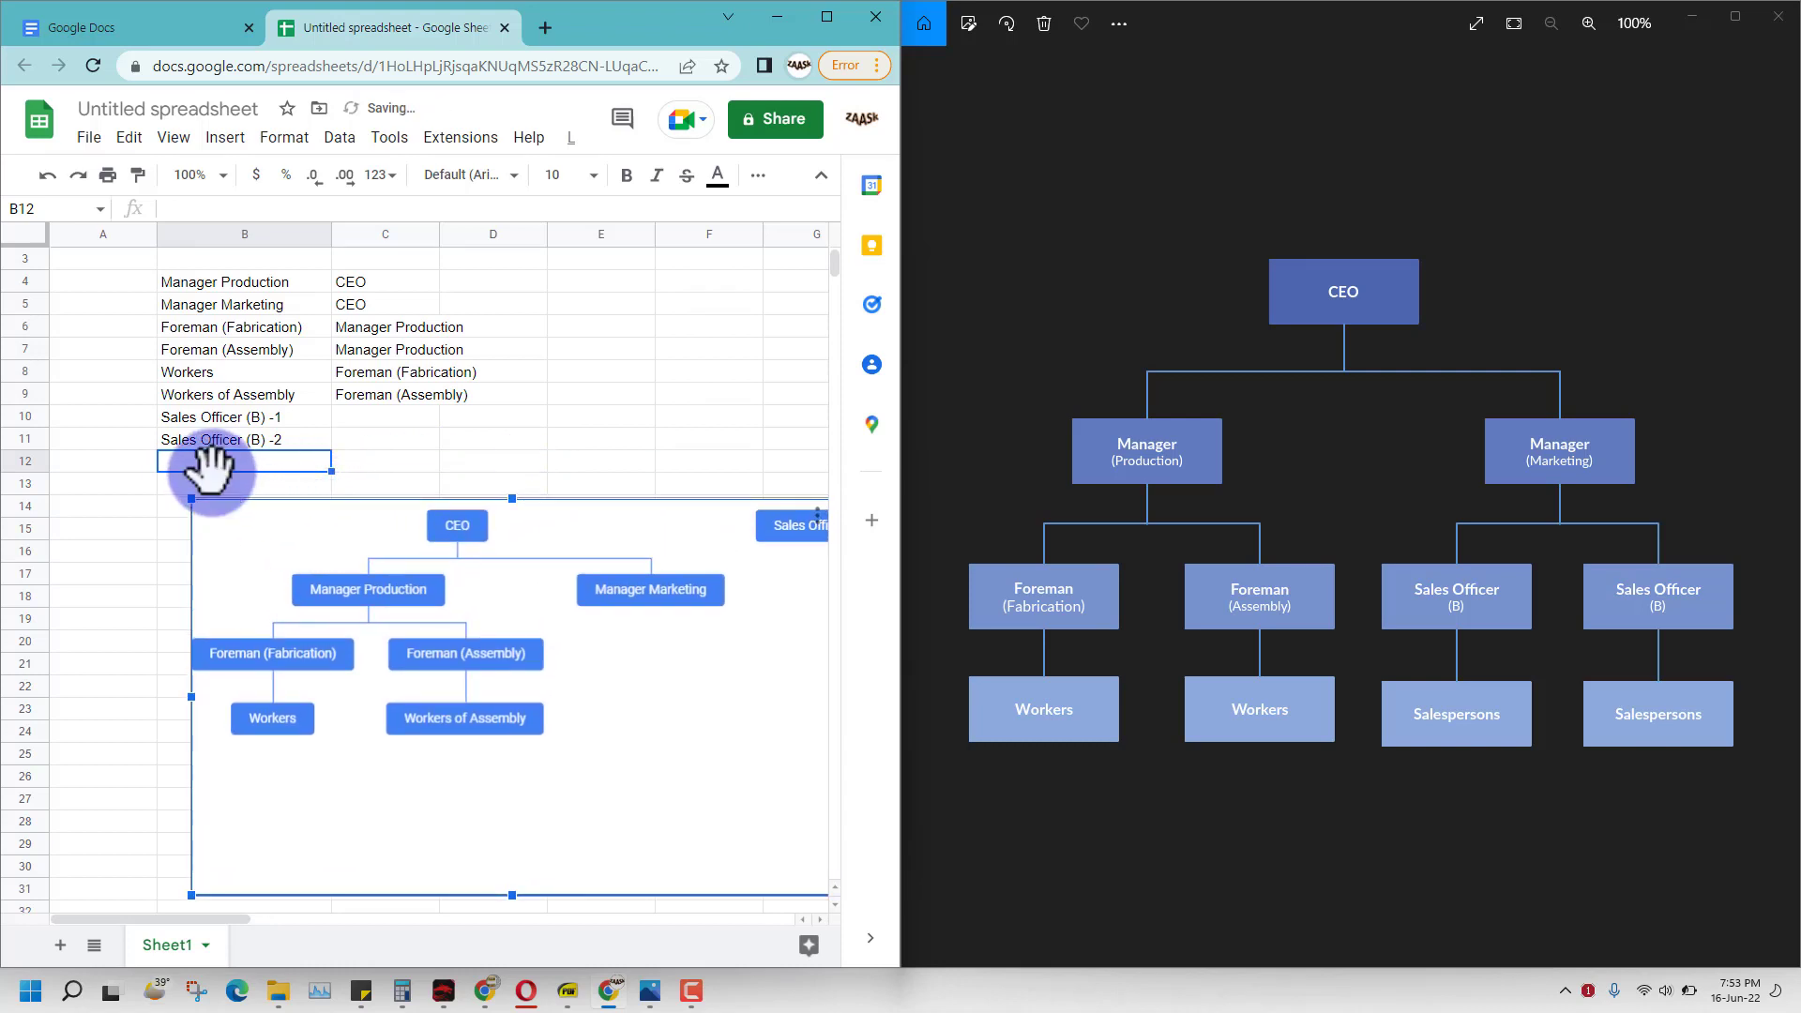
# Enter 'Sales Persons - 1' in B12 and 'Sales Persons -2' in B13.
pyautogui.click(199, 464)
pyautogui.write('Sales P')
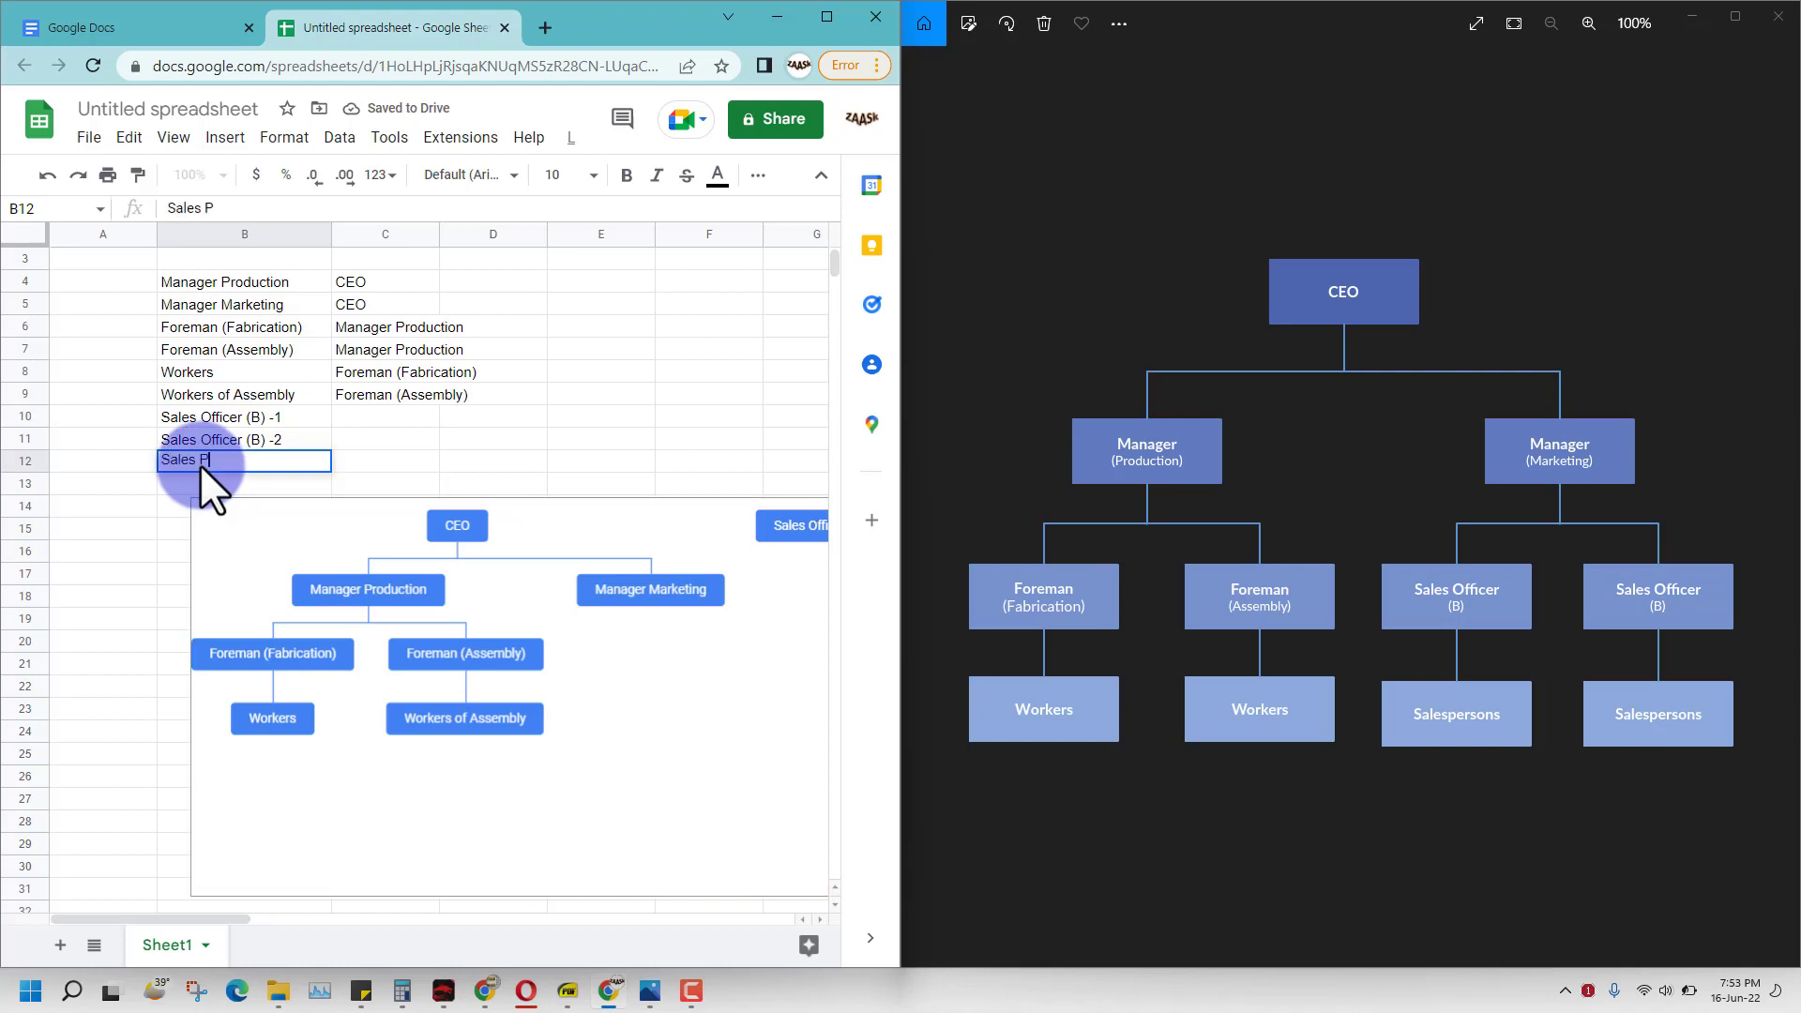
pyautogui.write('ersons - 1')
pyautogui.press('Return')
pyautogui.write('Sa')
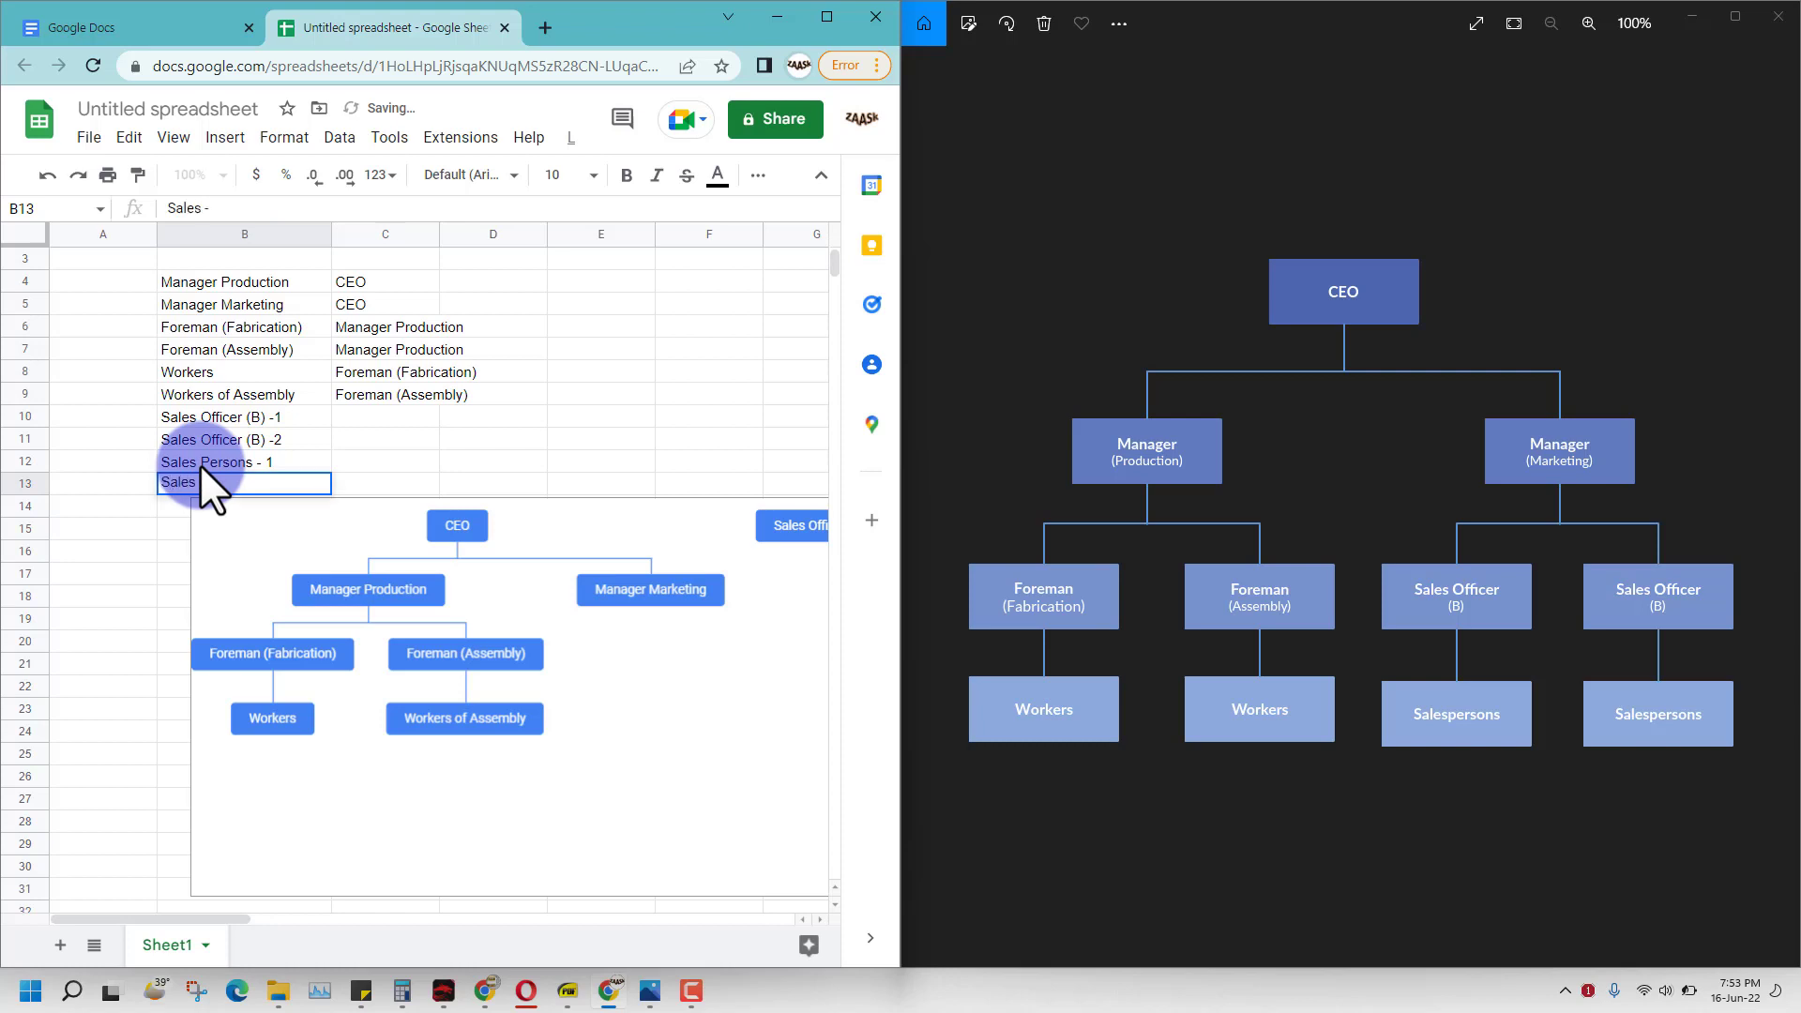
pyautogui.write('les -')
pyautogui.press('BackSpace')
pyautogui.write('Pe')
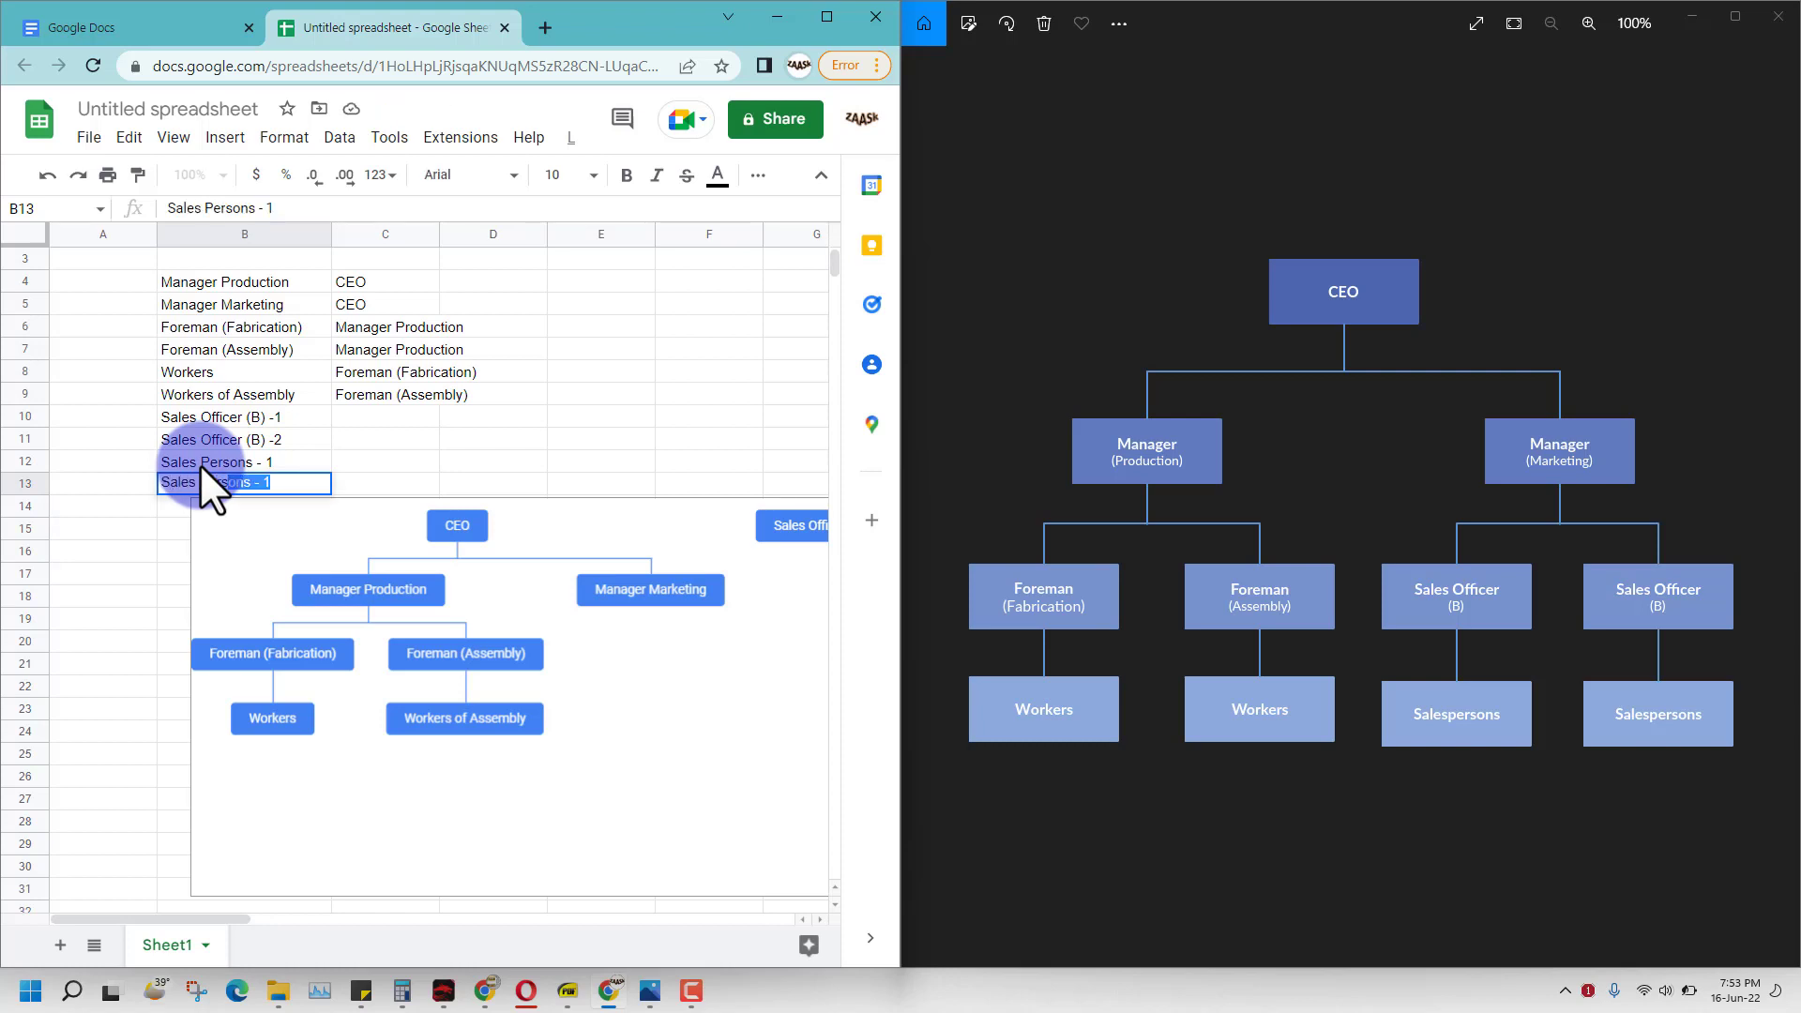
pyautogui.write('rsons -2')
pyautogui.press('Return')
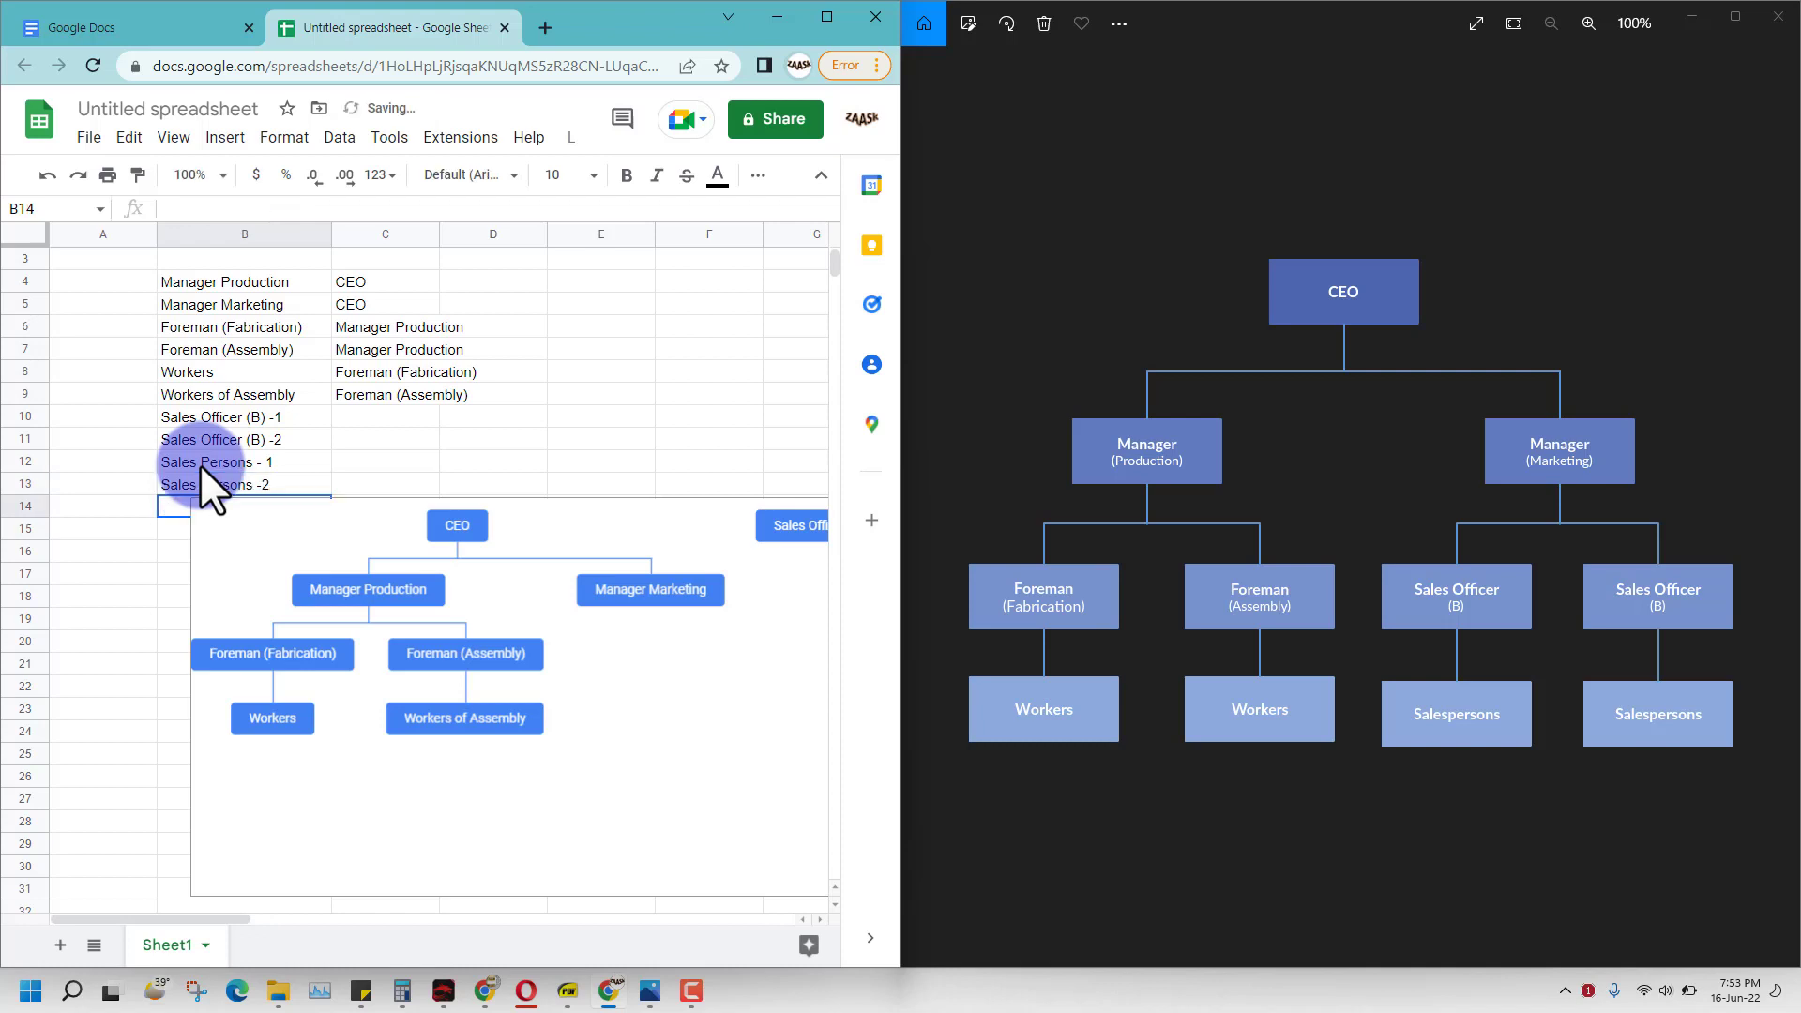
pyautogui.click(358, 419)
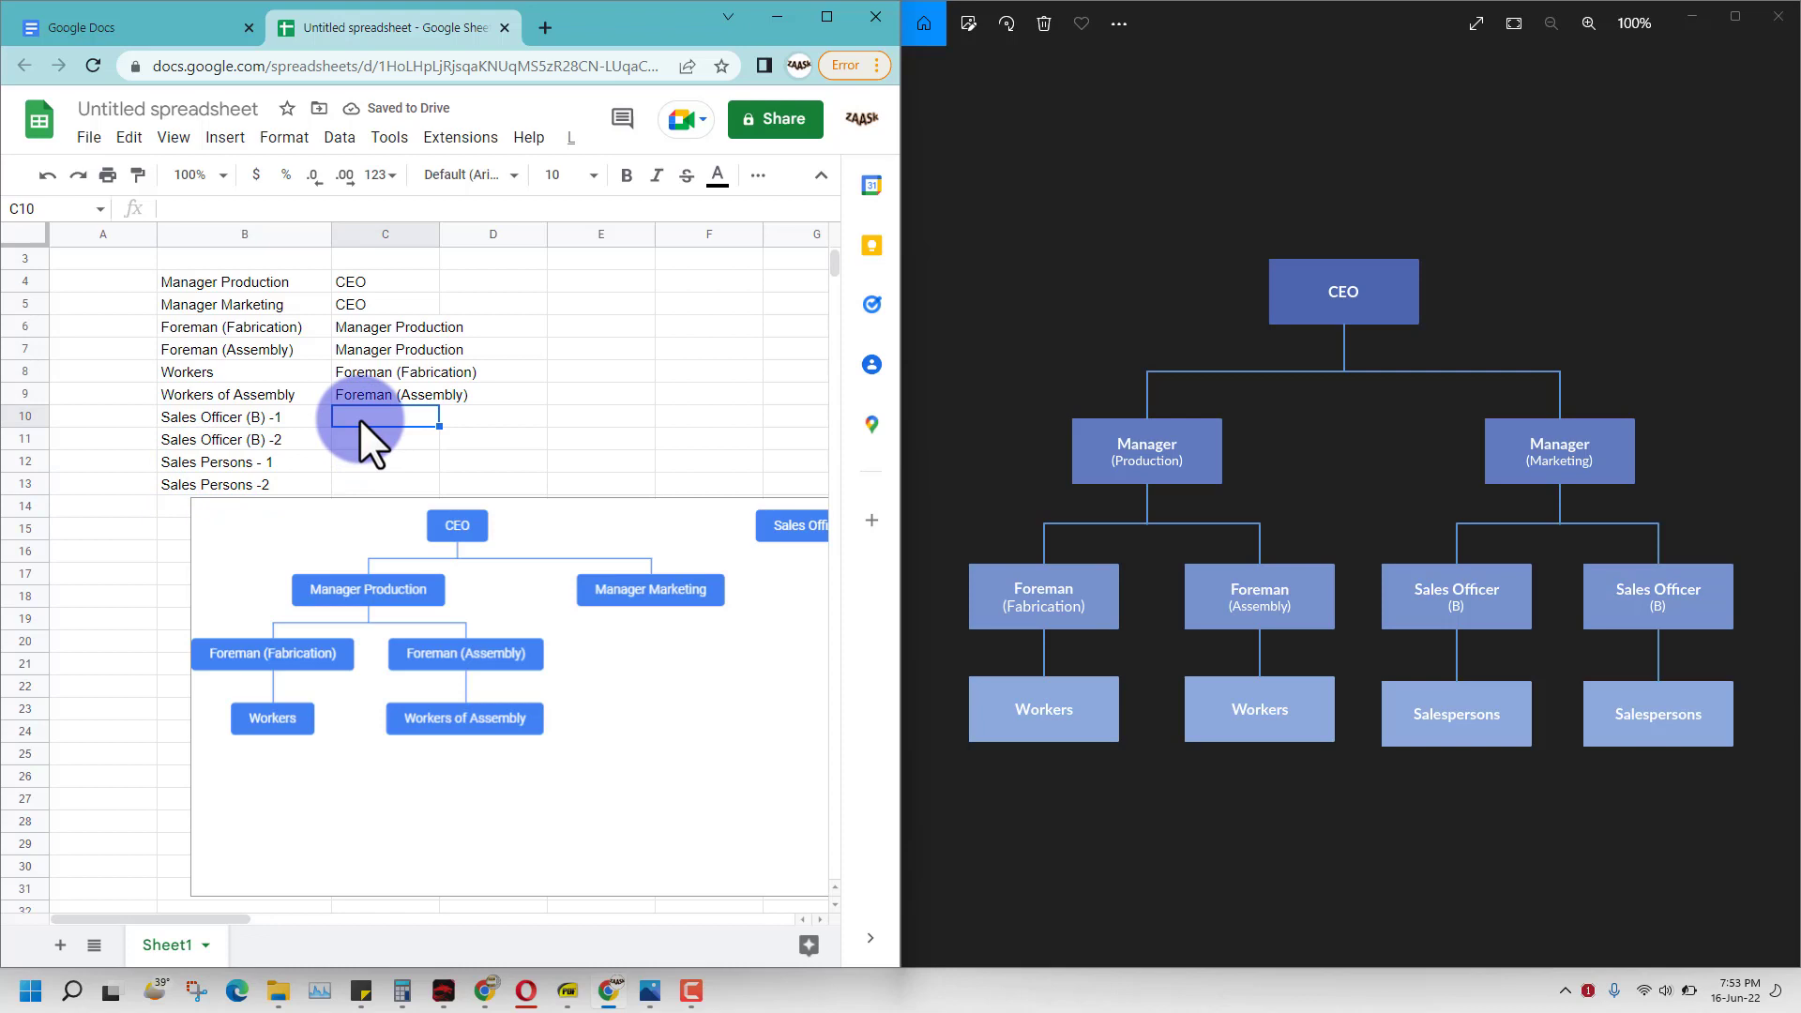
# Set both Sales Officers' boss to Manager Marketing with =B5 in C10 and C11.
pyautogui.write('=')
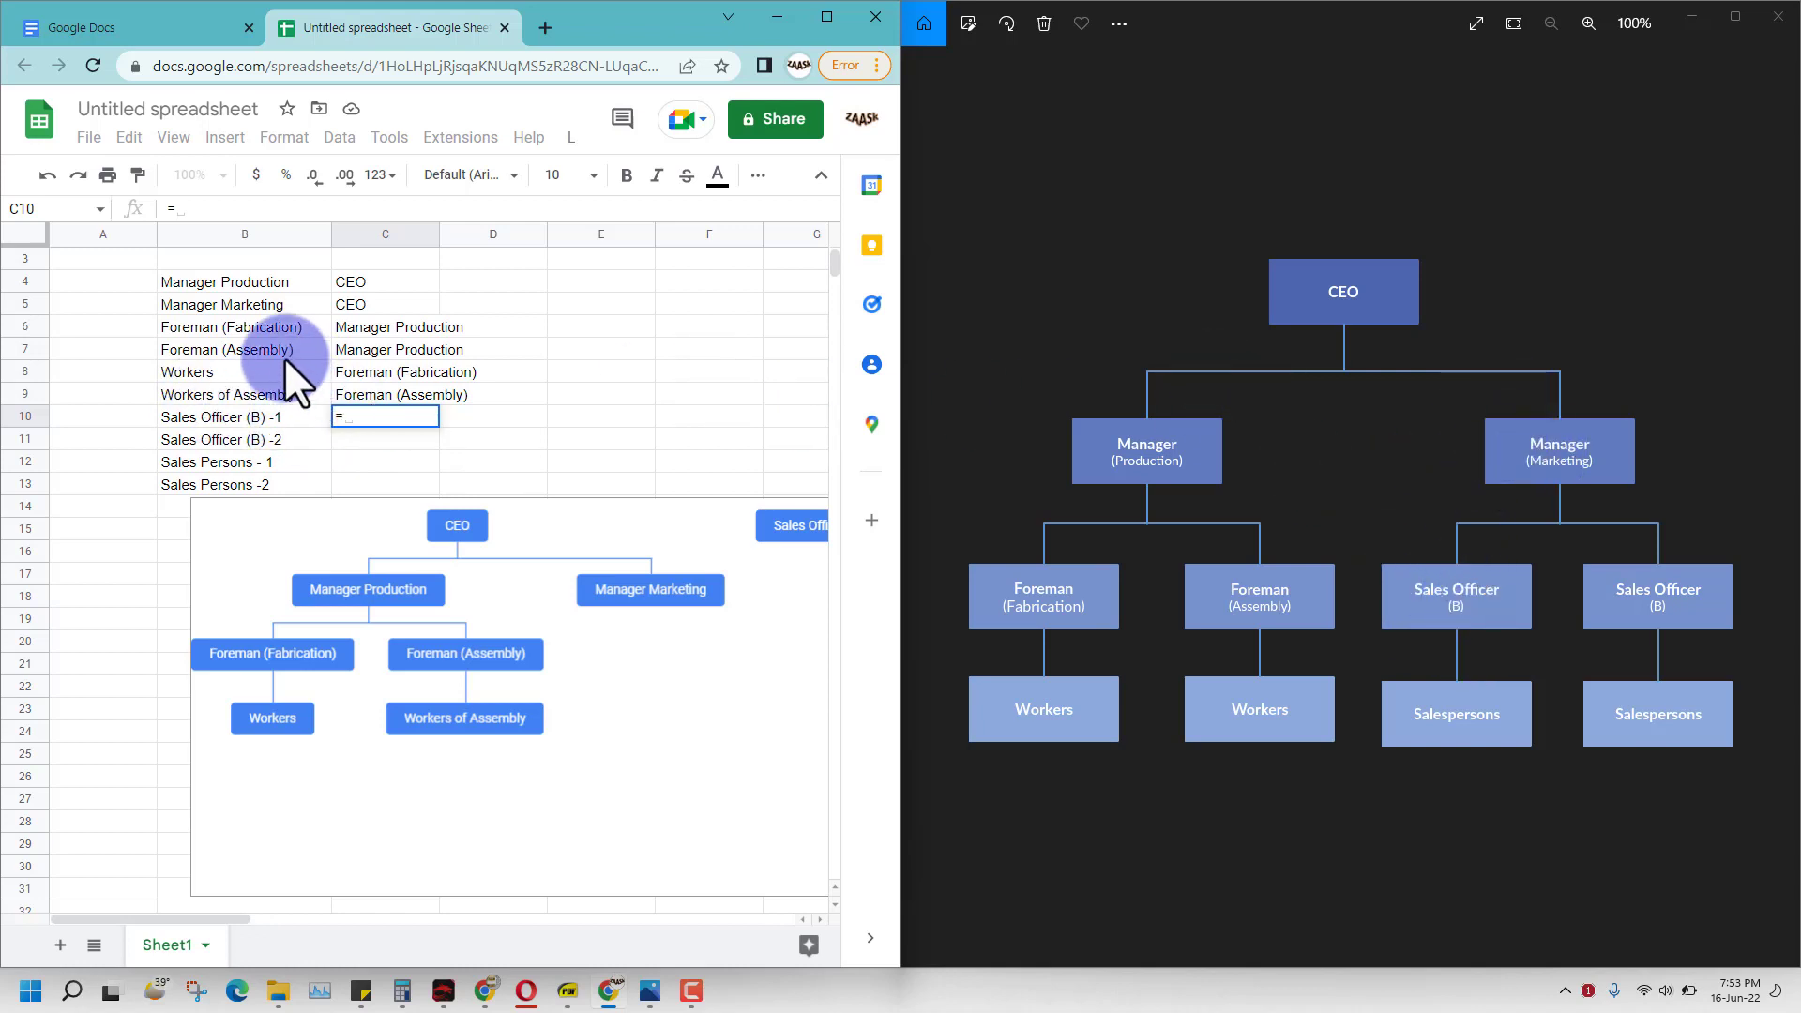
pyautogui.click(244, 296)
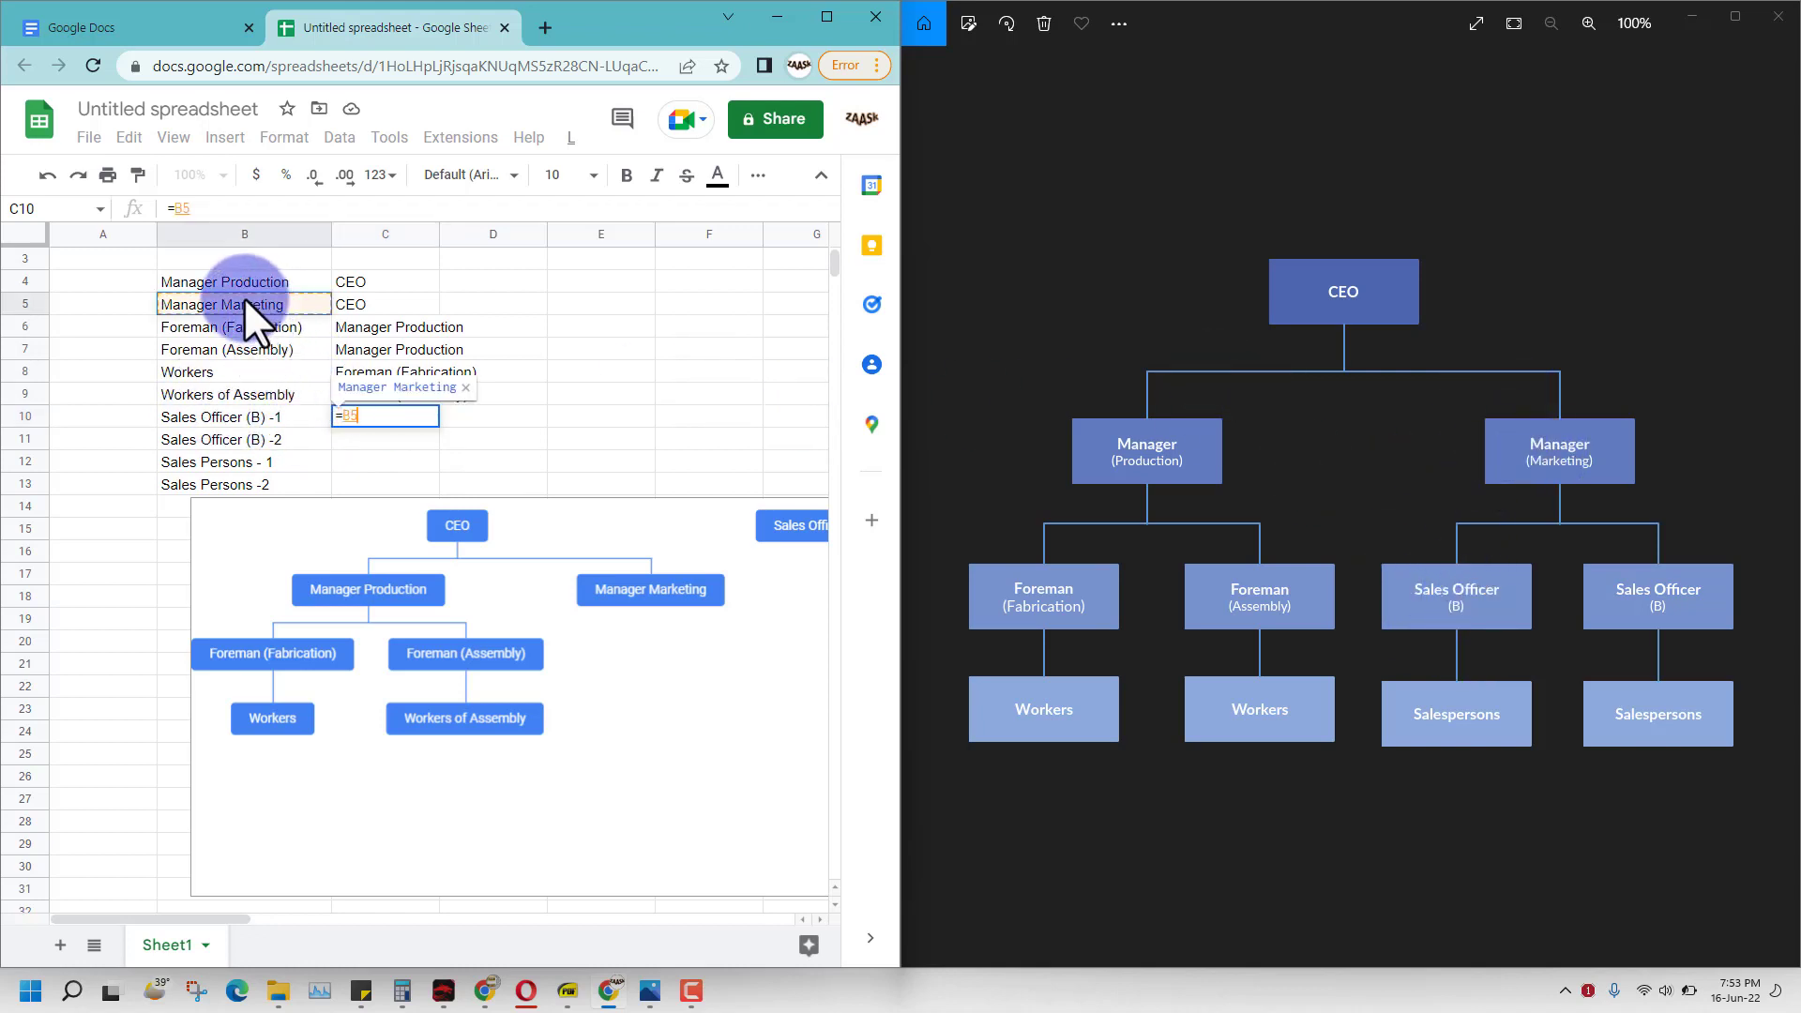
pyautogui.press('Return')
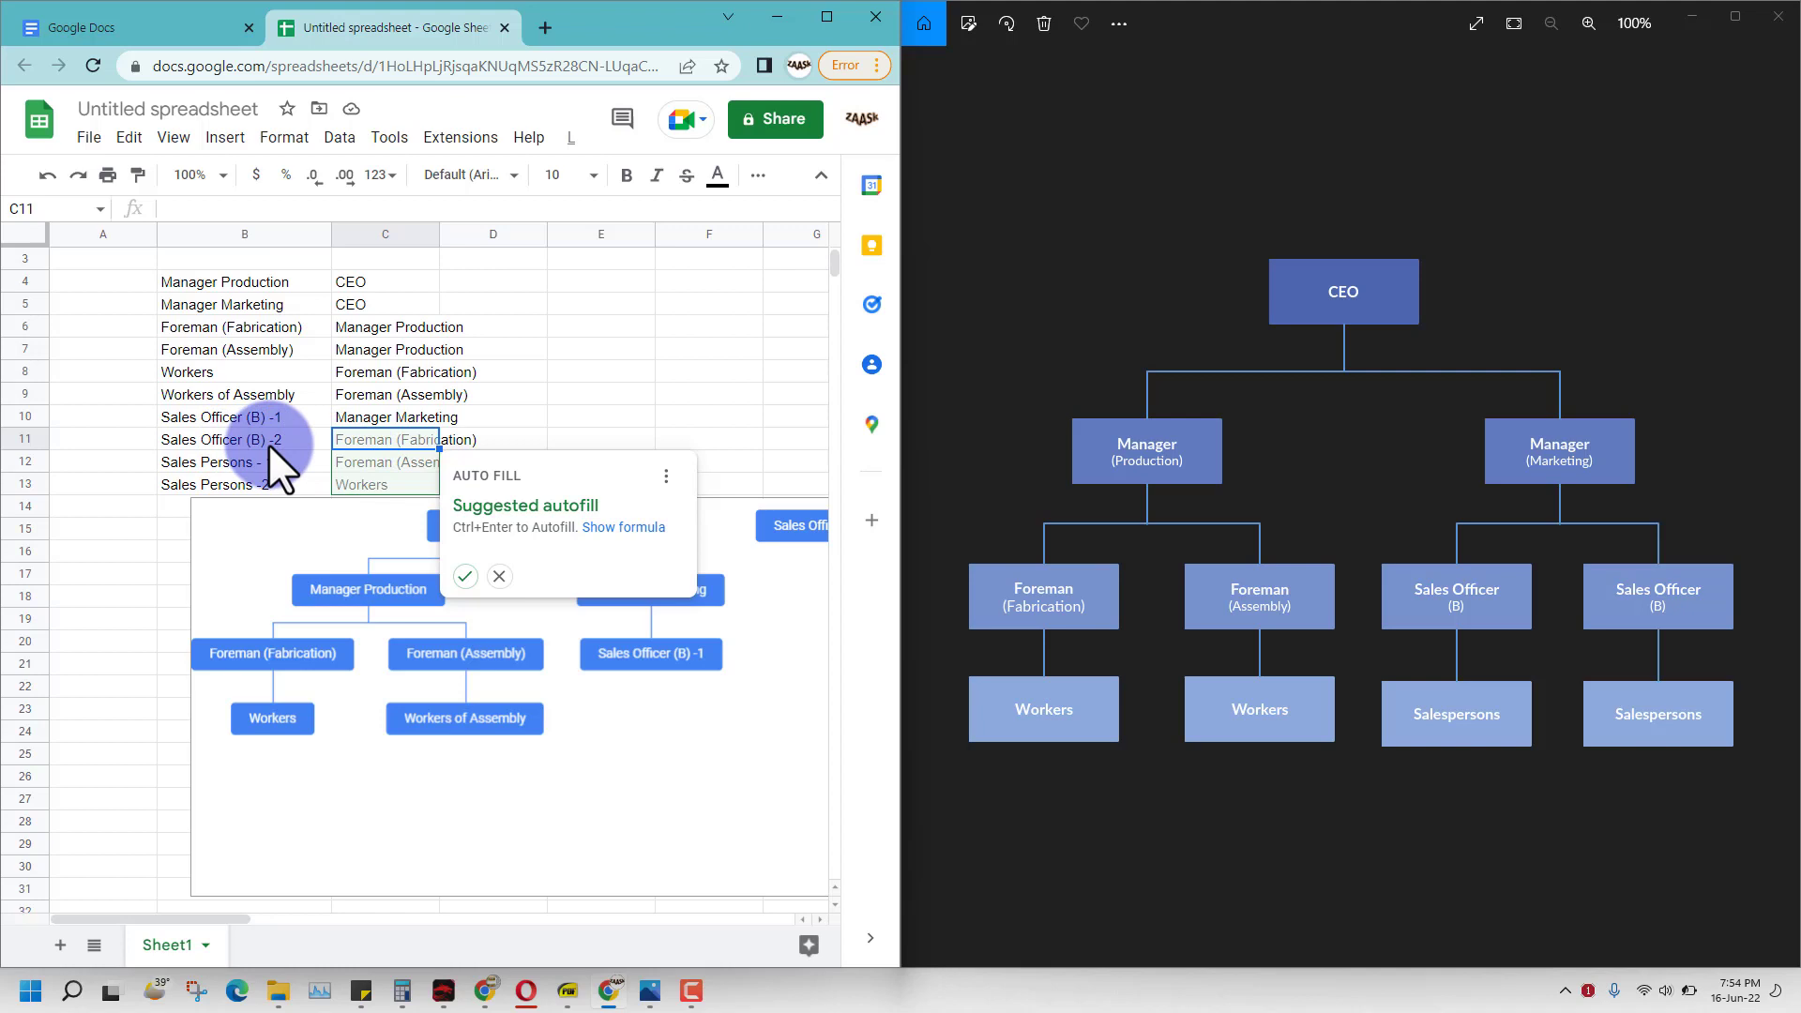
pyautogui.write('=')
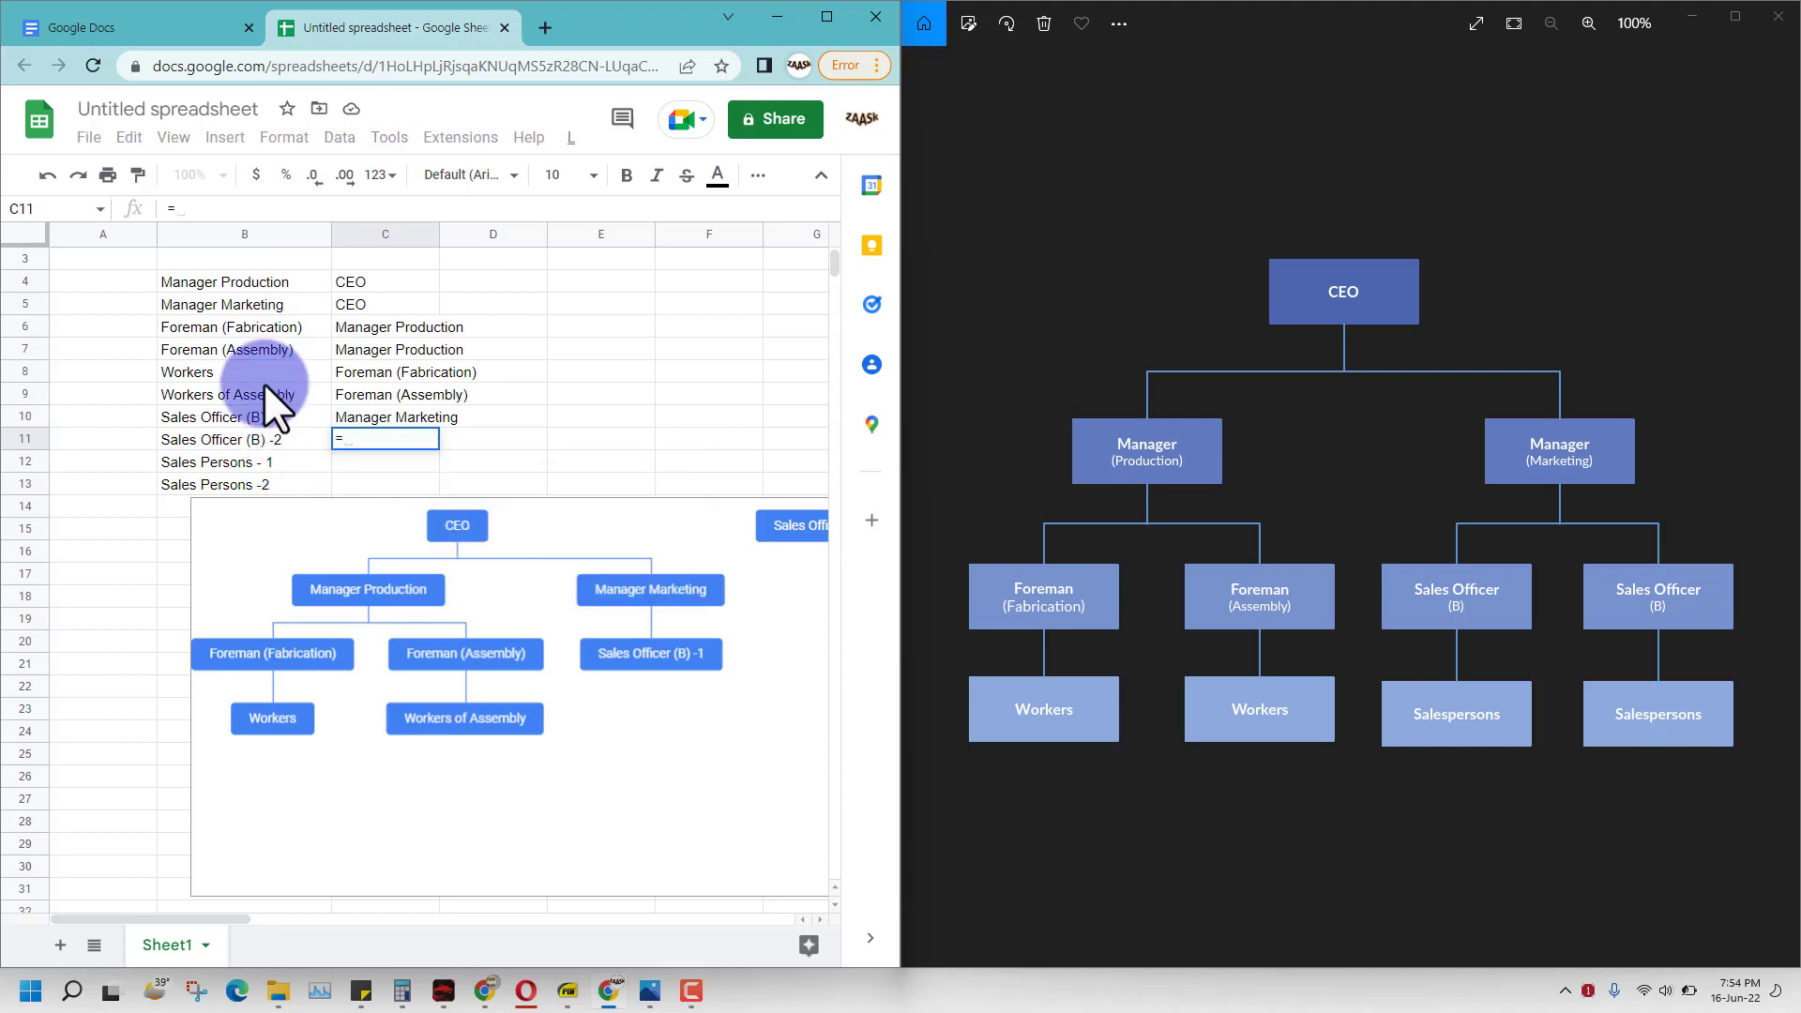
pyautogui.write('=')
pyautogui.click(250, 301)
pyautogui.press('Return')
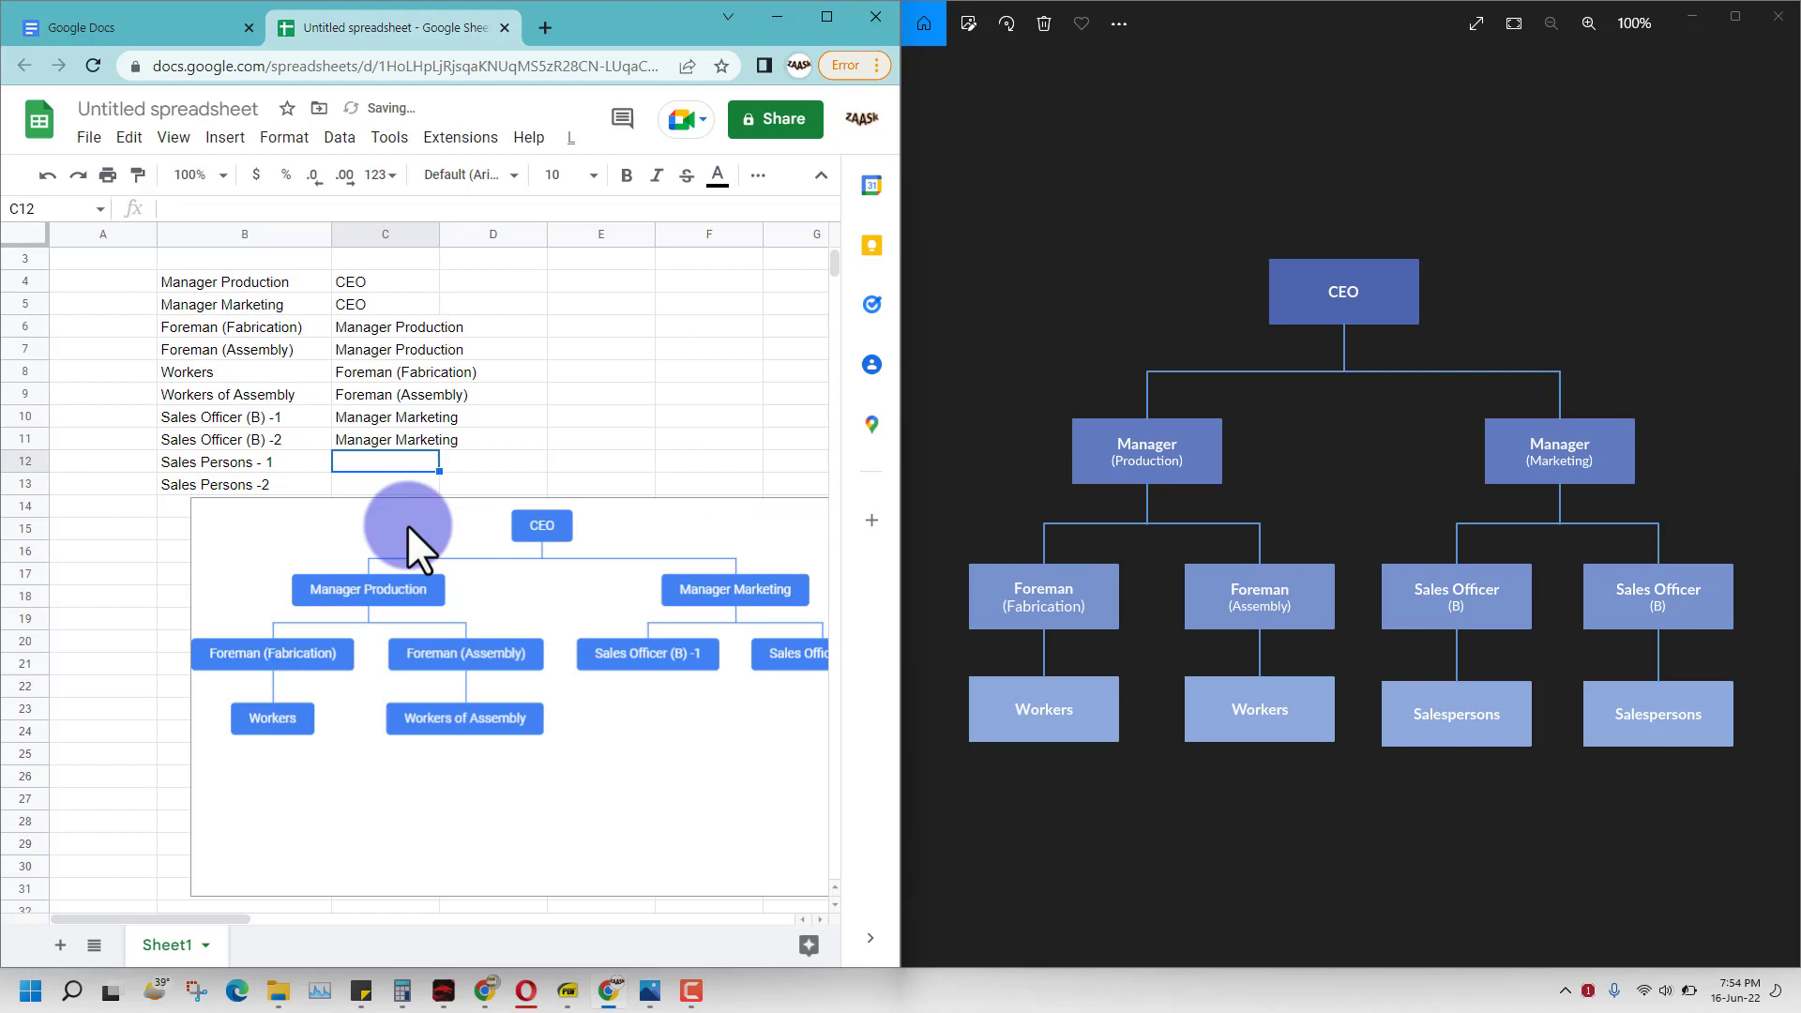
# Link each Sales Persons row to its Sales Officer with =B10 in C12 and =B11 in C13.
pyautogui.write('=')
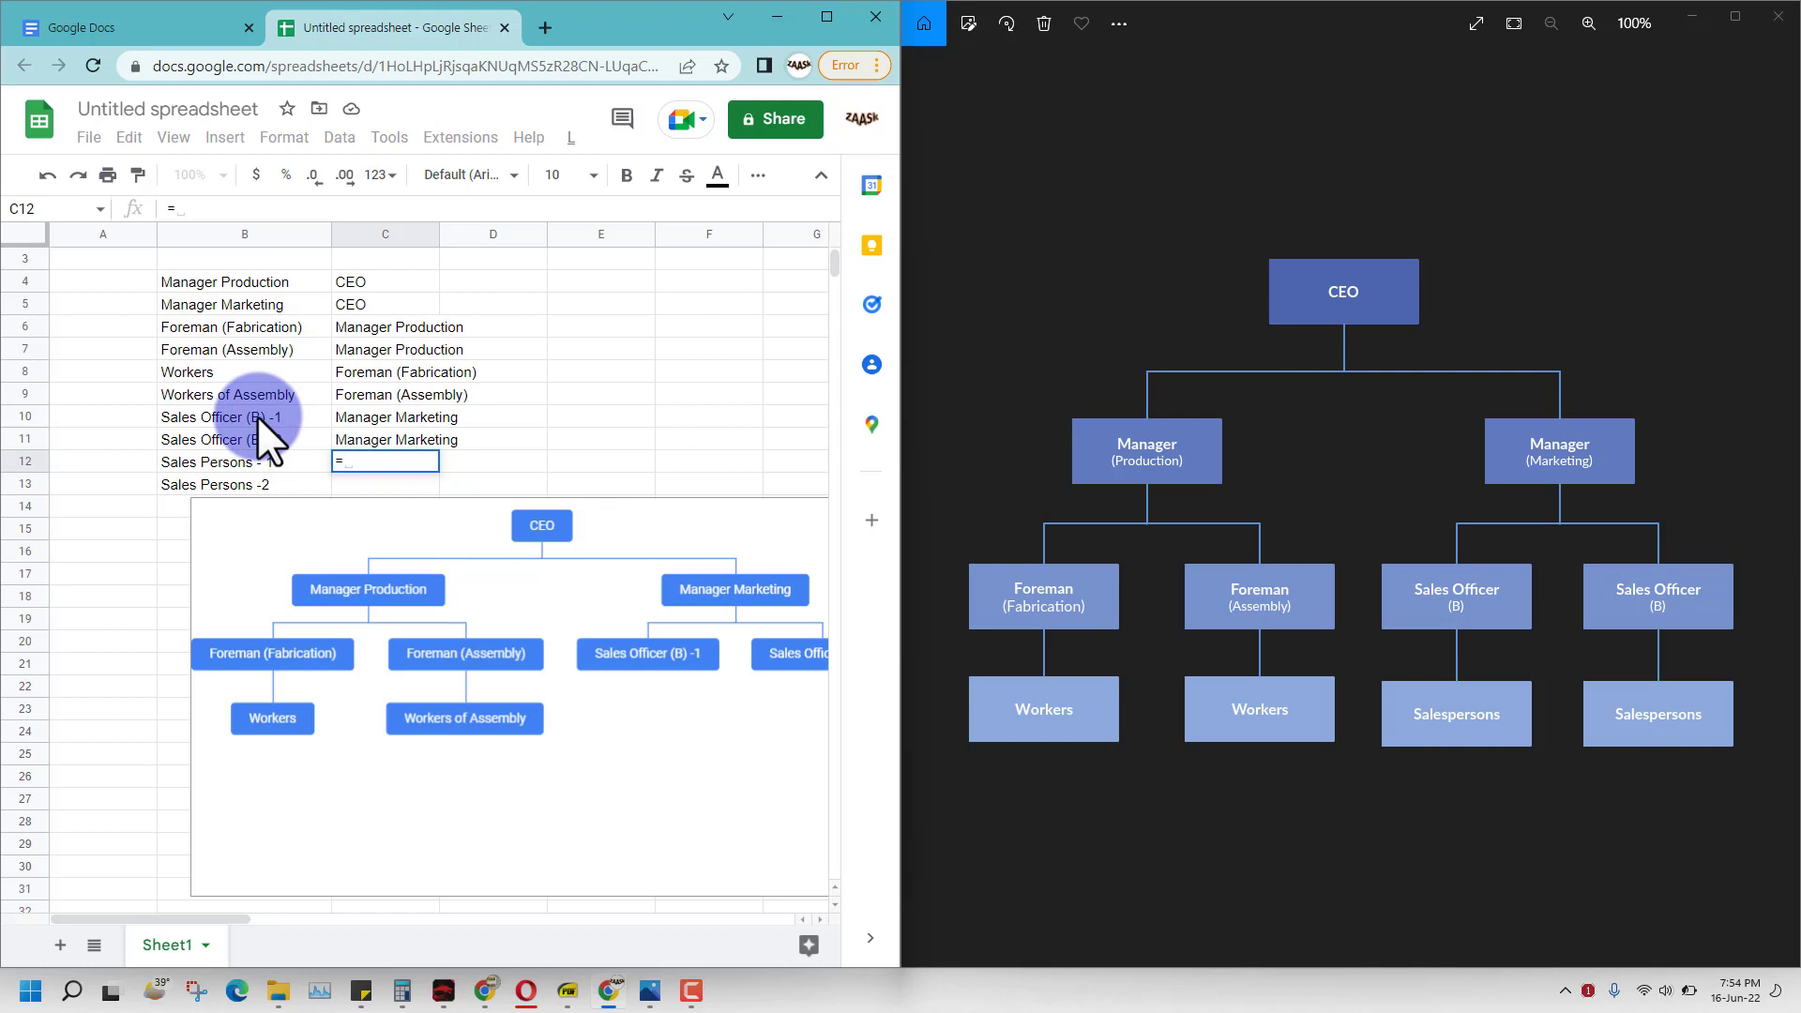
pyautogui.click(233, 415)
pyautogui.press('Return')
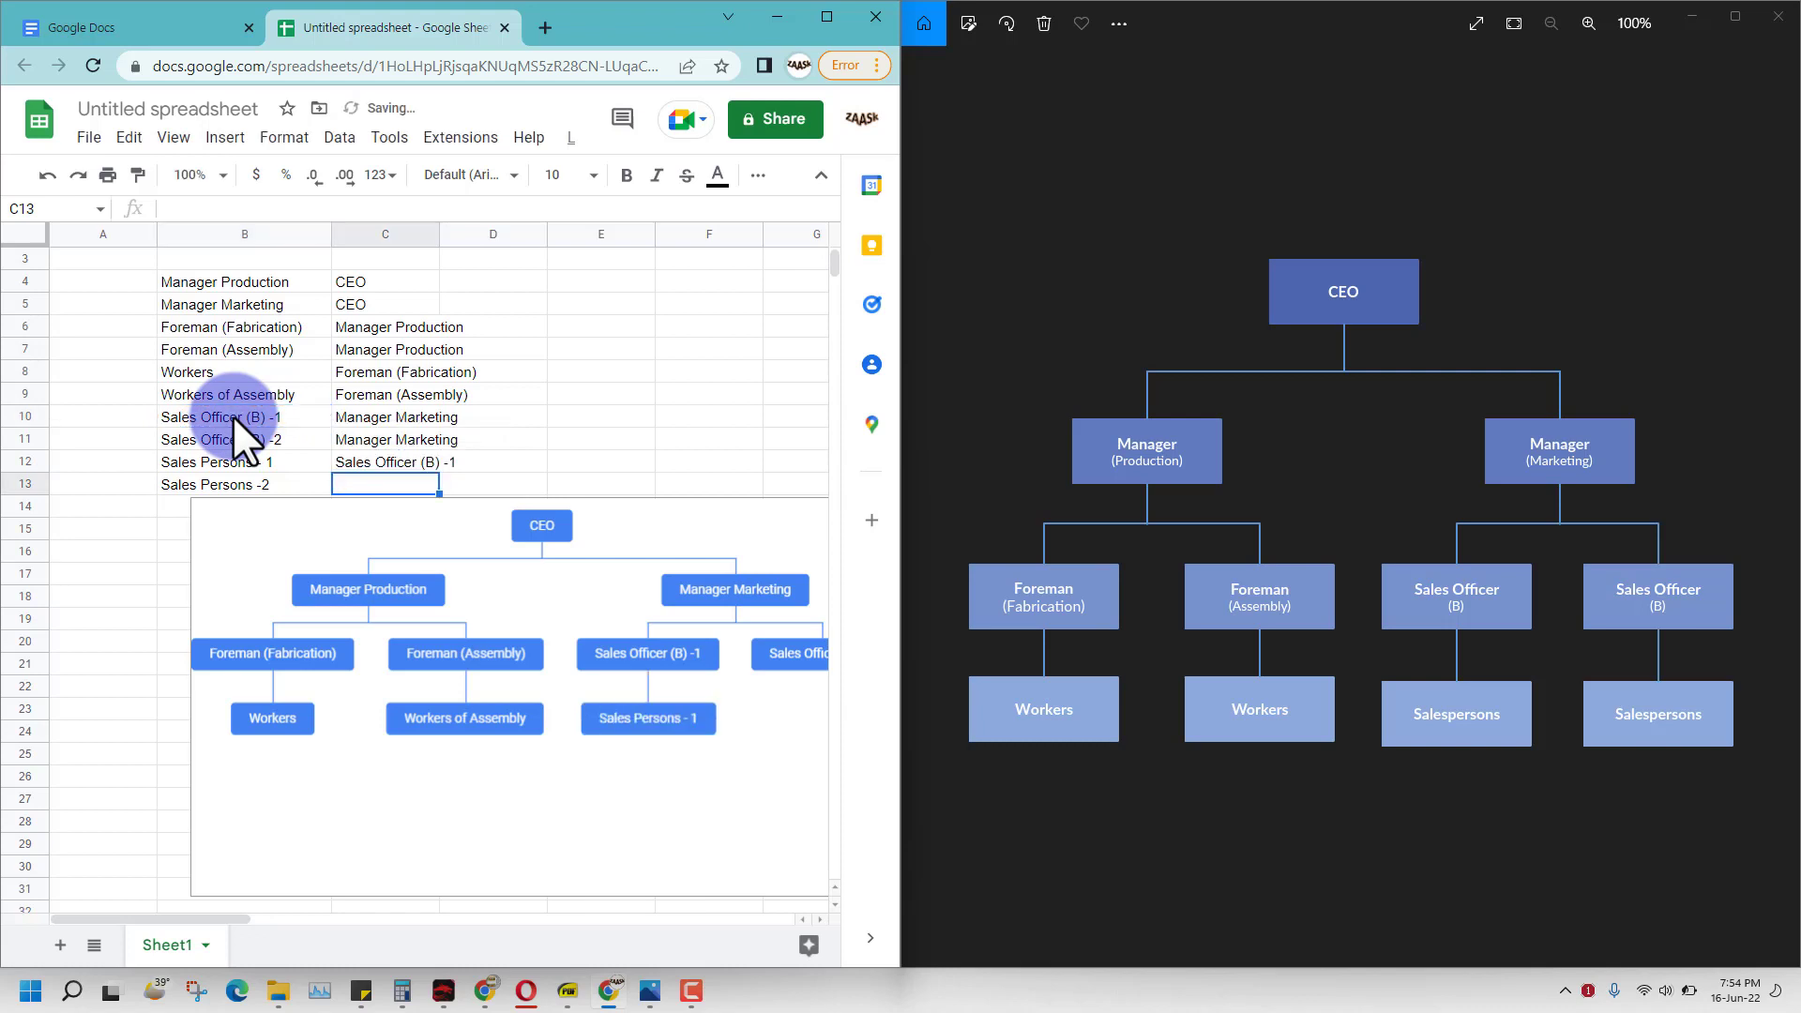
pyautogui.write('=')
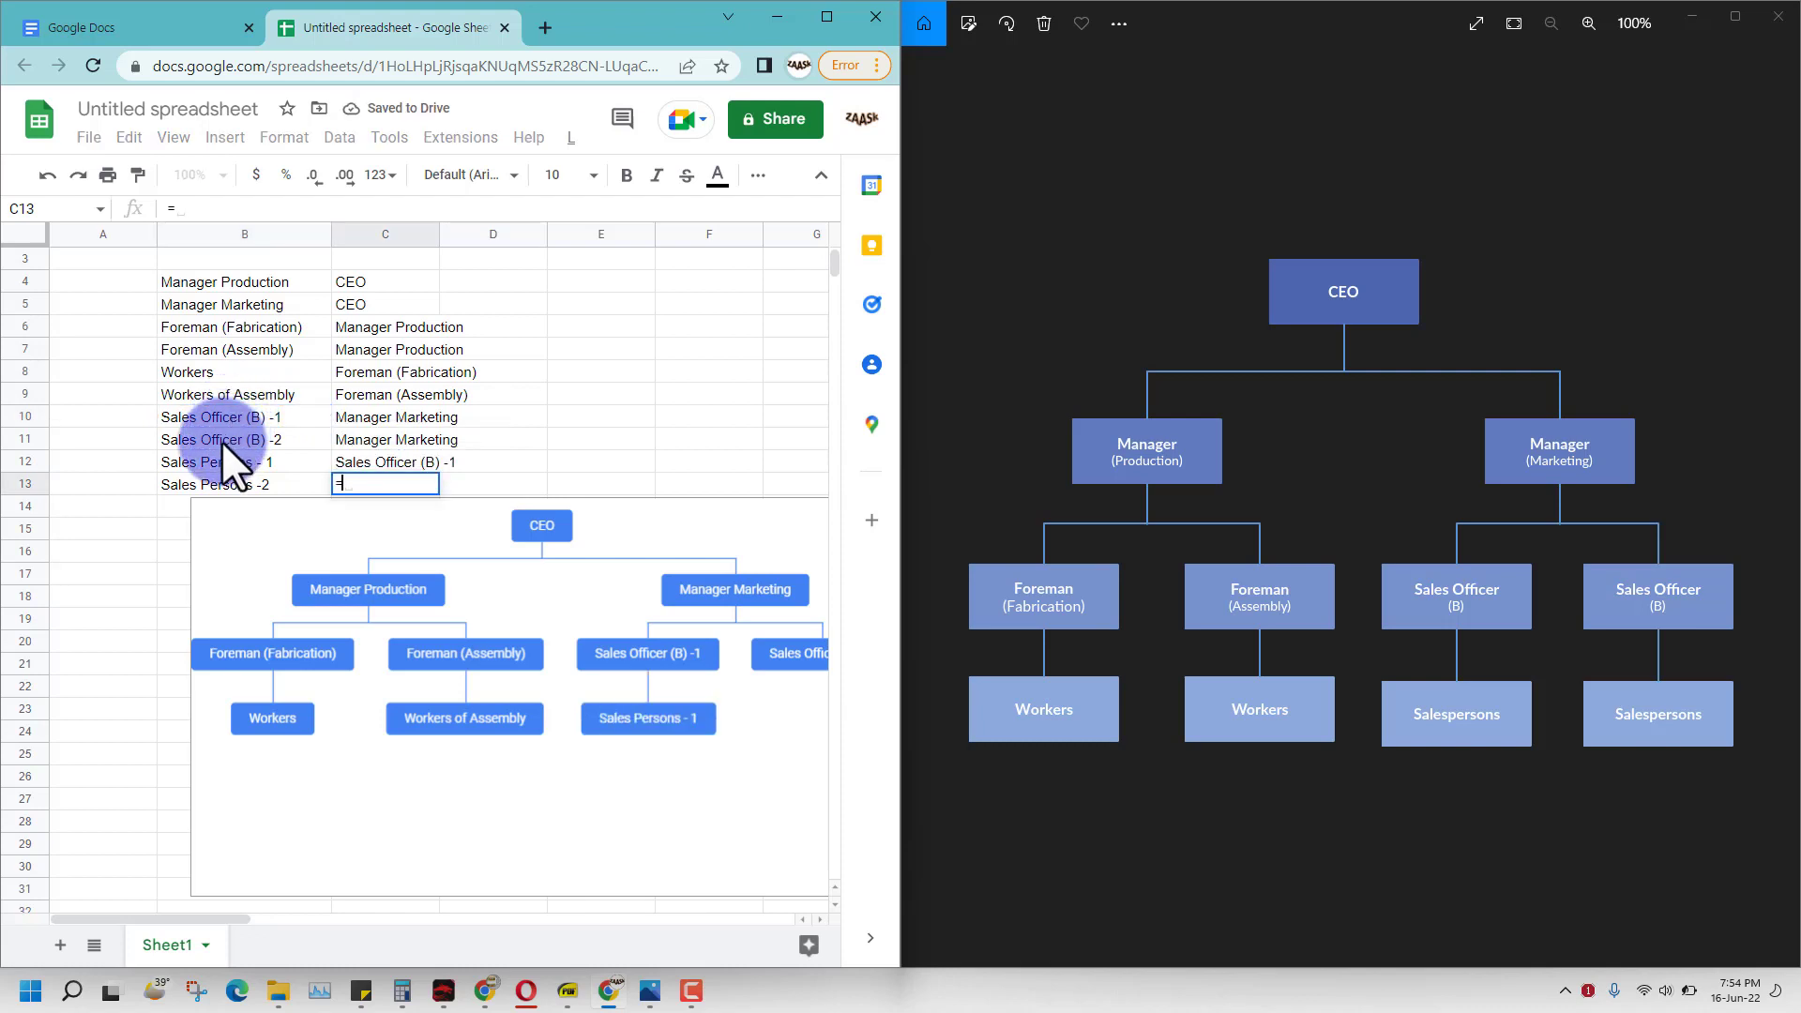
pyautogui.click(221, 441)
pyautogui.press('Return')
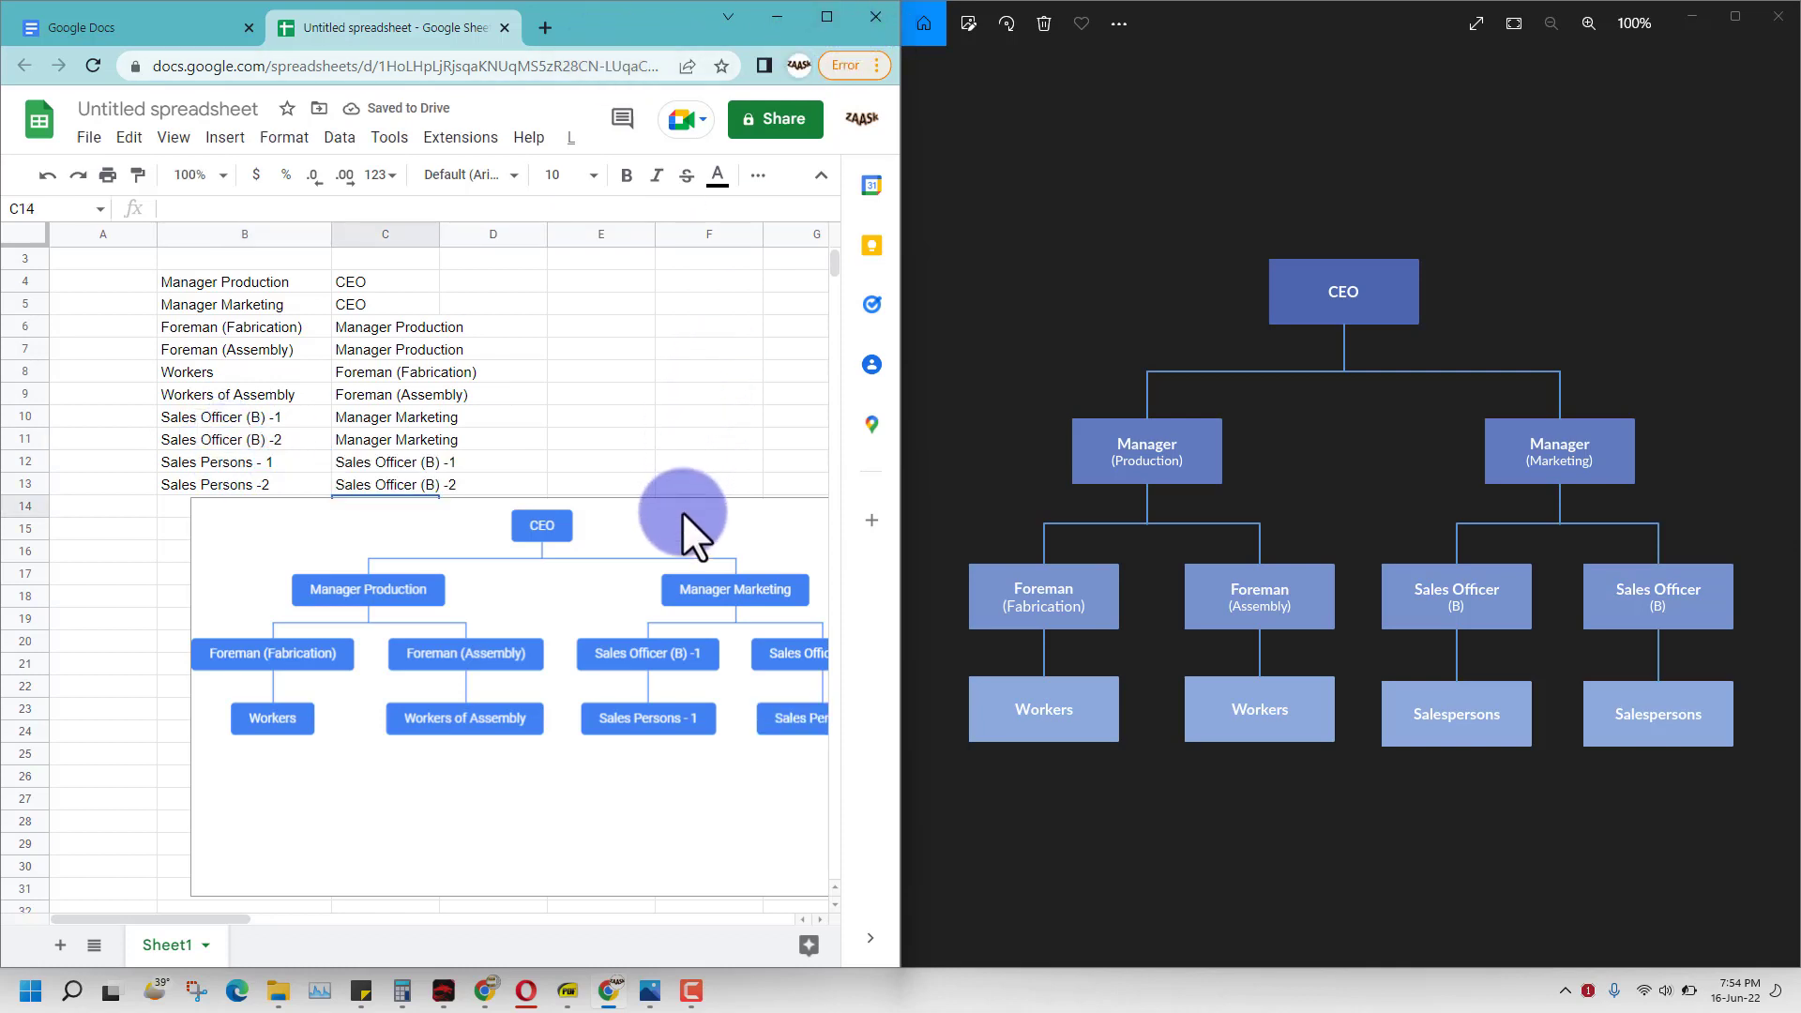
# Drag the org chart up and left over the data area near rows 4 to 21.
pyautogui.moveTo(680, 508); pyautogui.dragTo(575, 414)
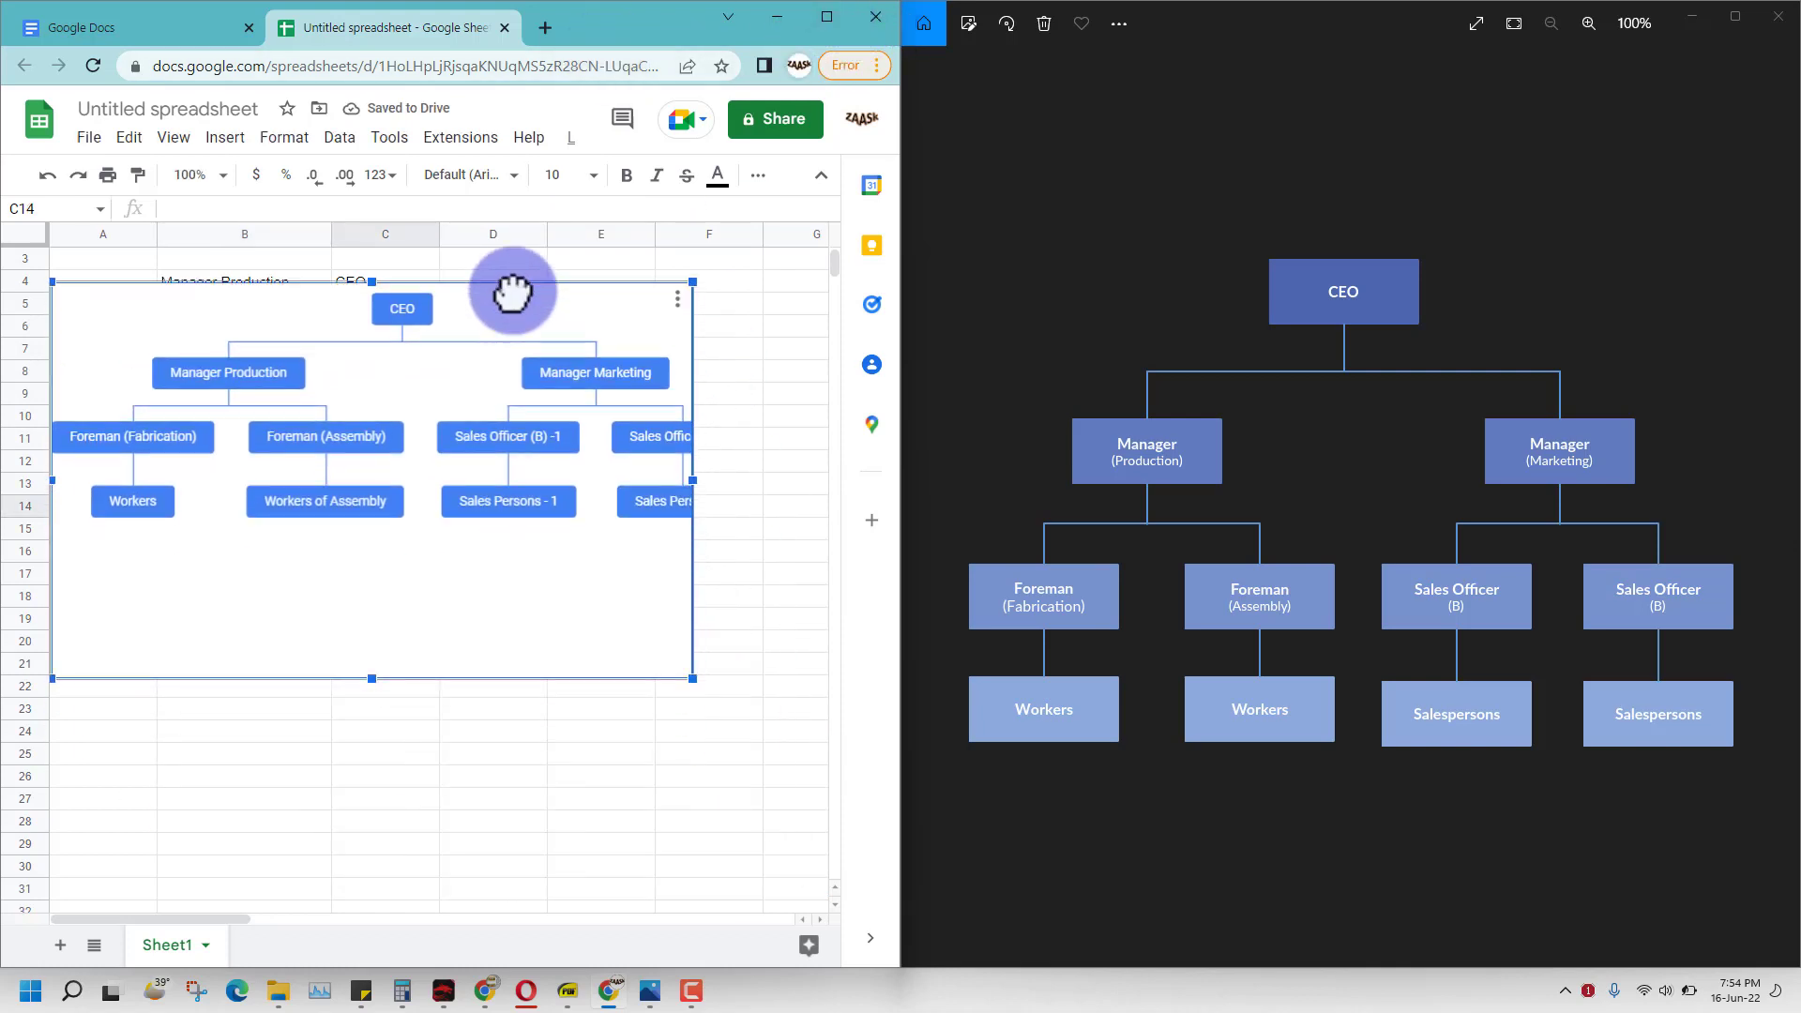
pyautogui.moveTo(513, 293); pyautogui.dragTo(516, 293)
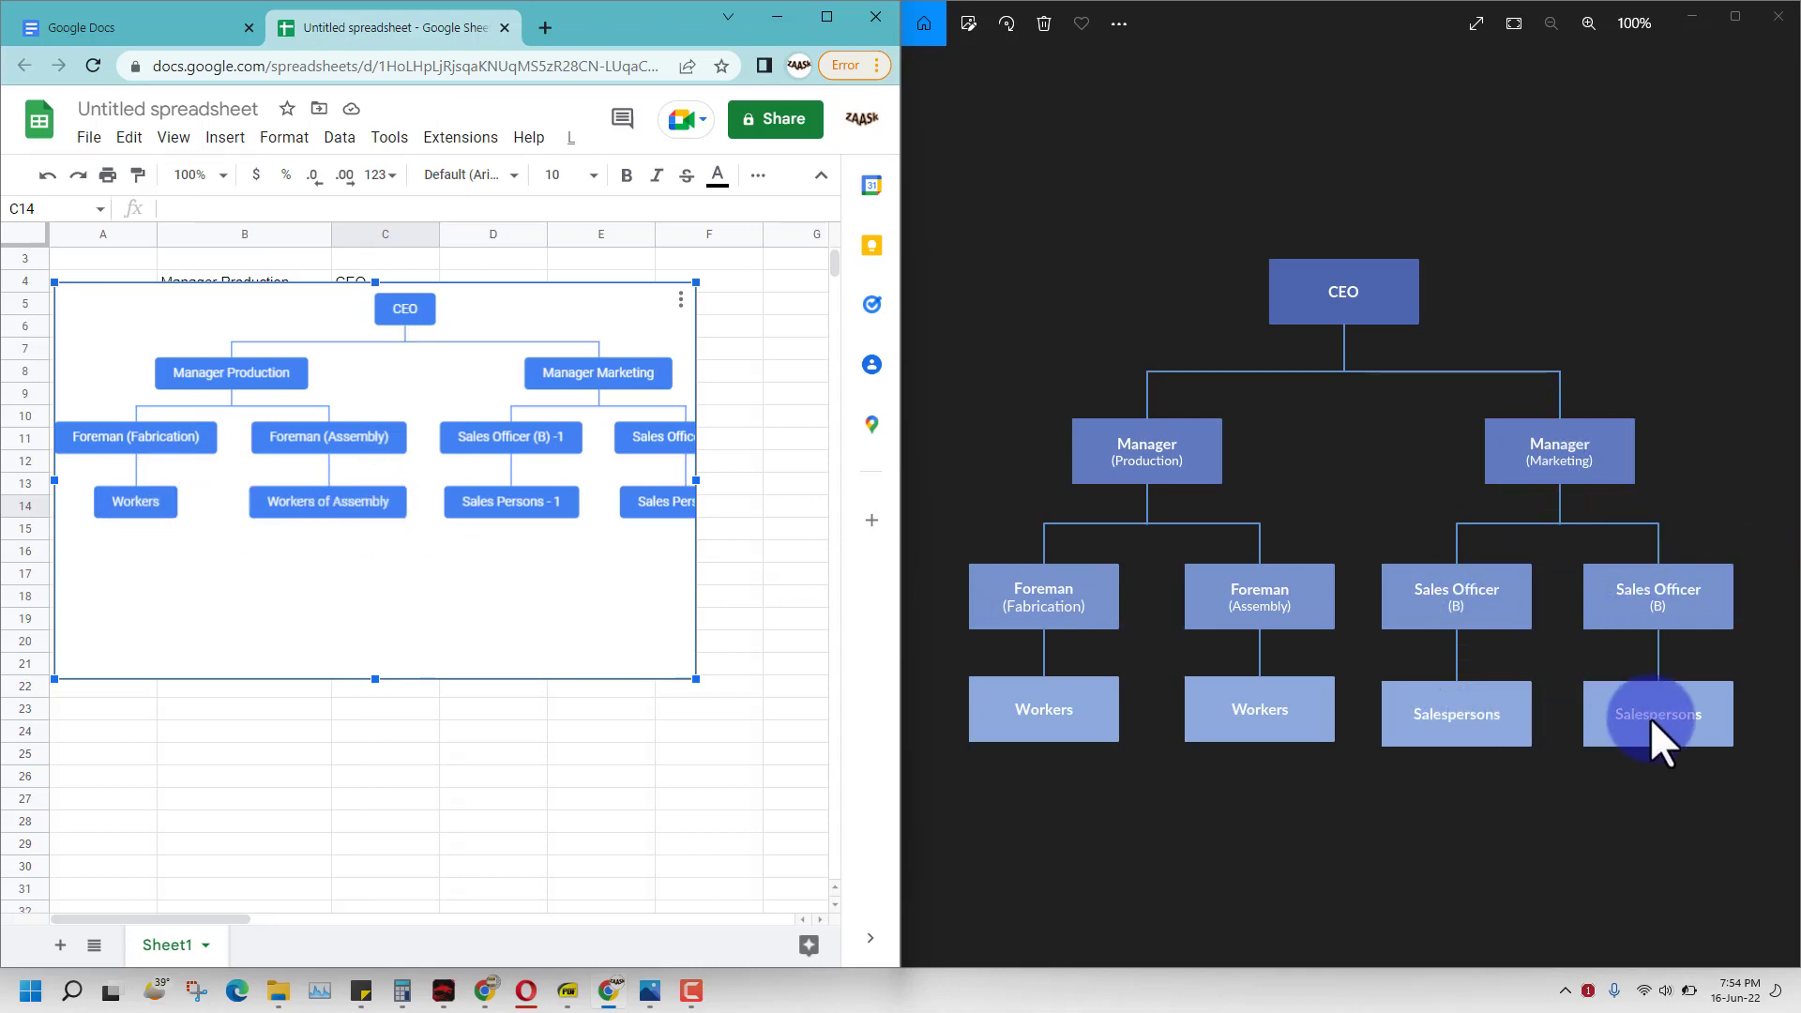
# Maximize the browser and move the org chart beside the data into columns E–J.
pyautogui.click(827, 17)
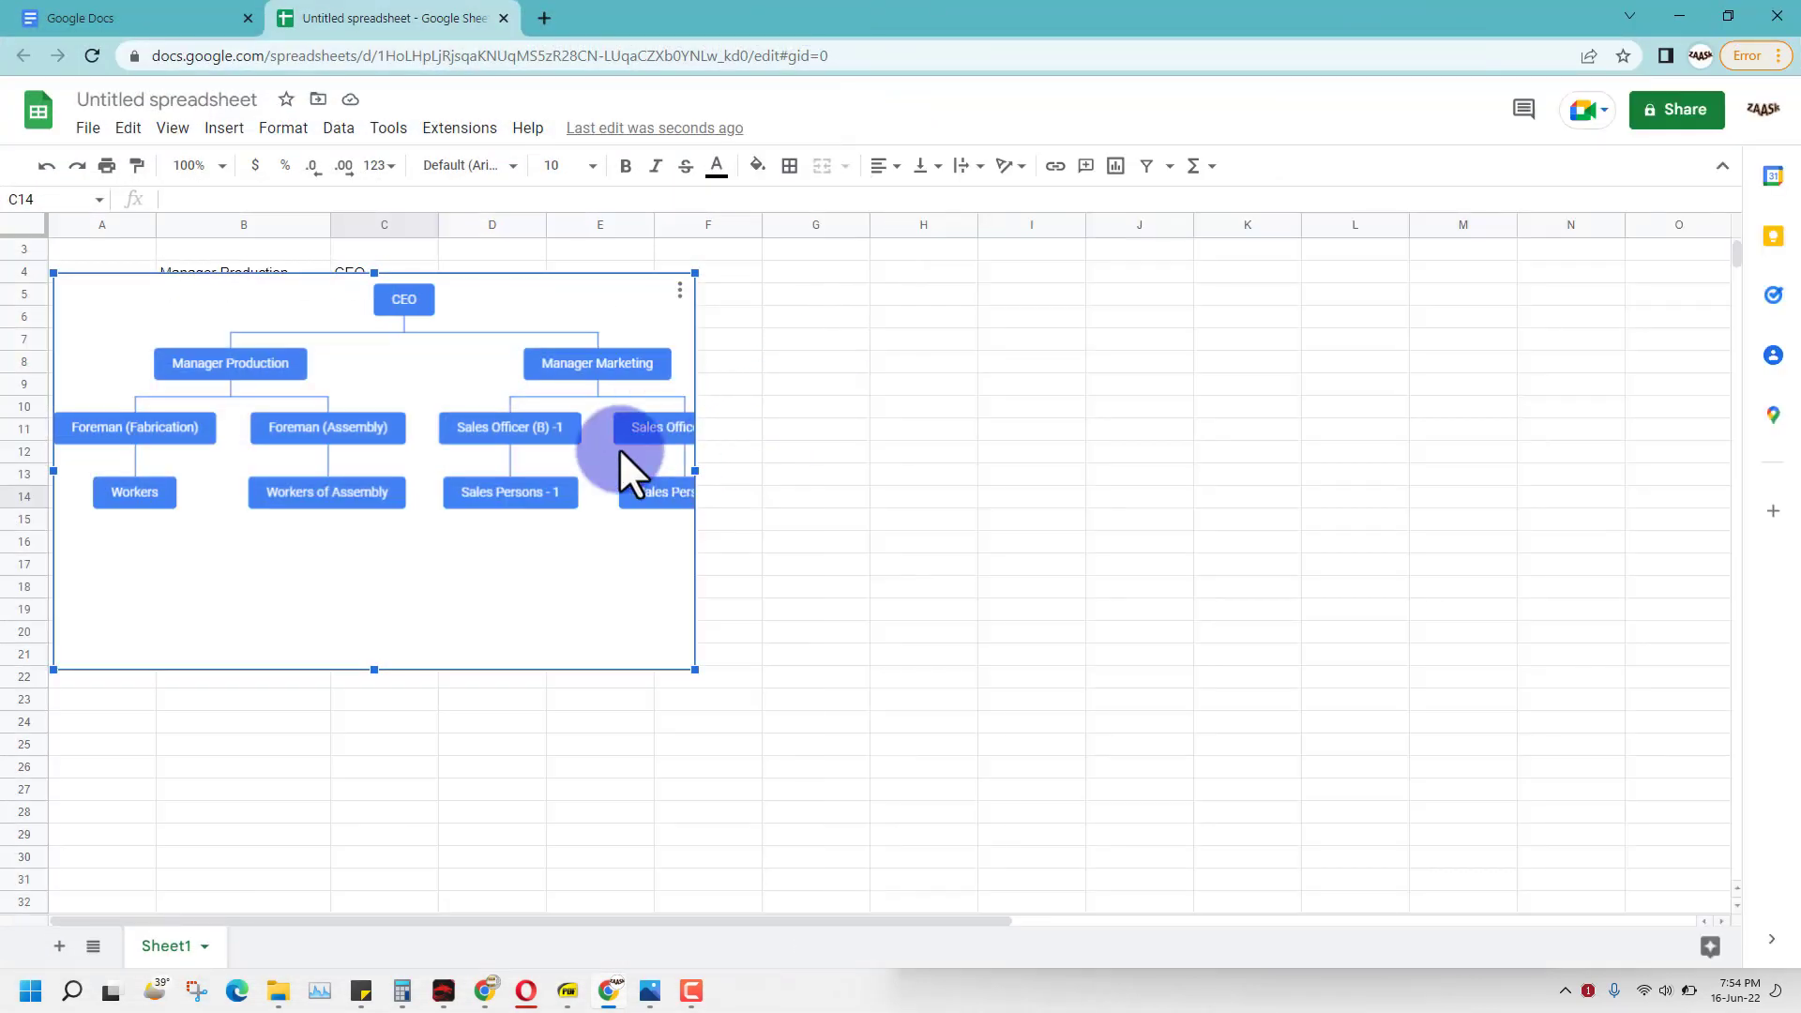
pyautogui.scroll(1, 600, 432)
pyautogui.moveTo(515, 334); pyautogui.dragTo(1020, 309)
pyautogui.scroll(1, 1021, 311)
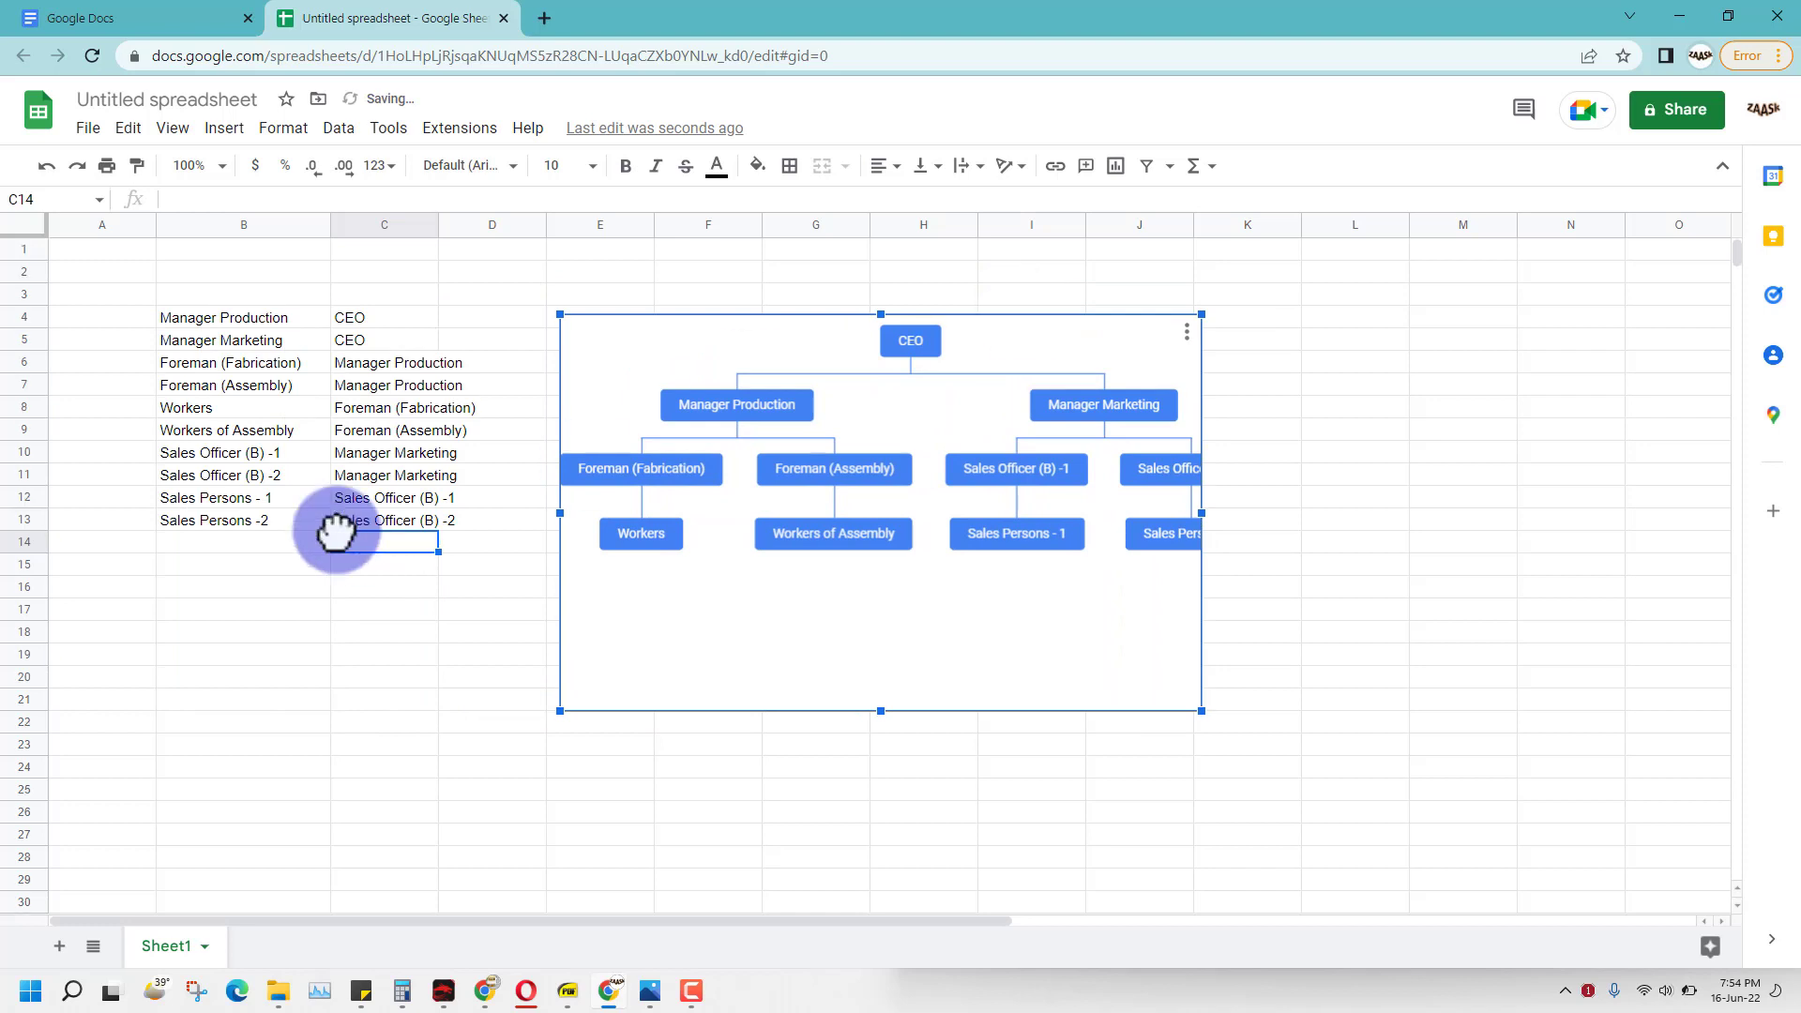
pyautogui.click(266, 652)
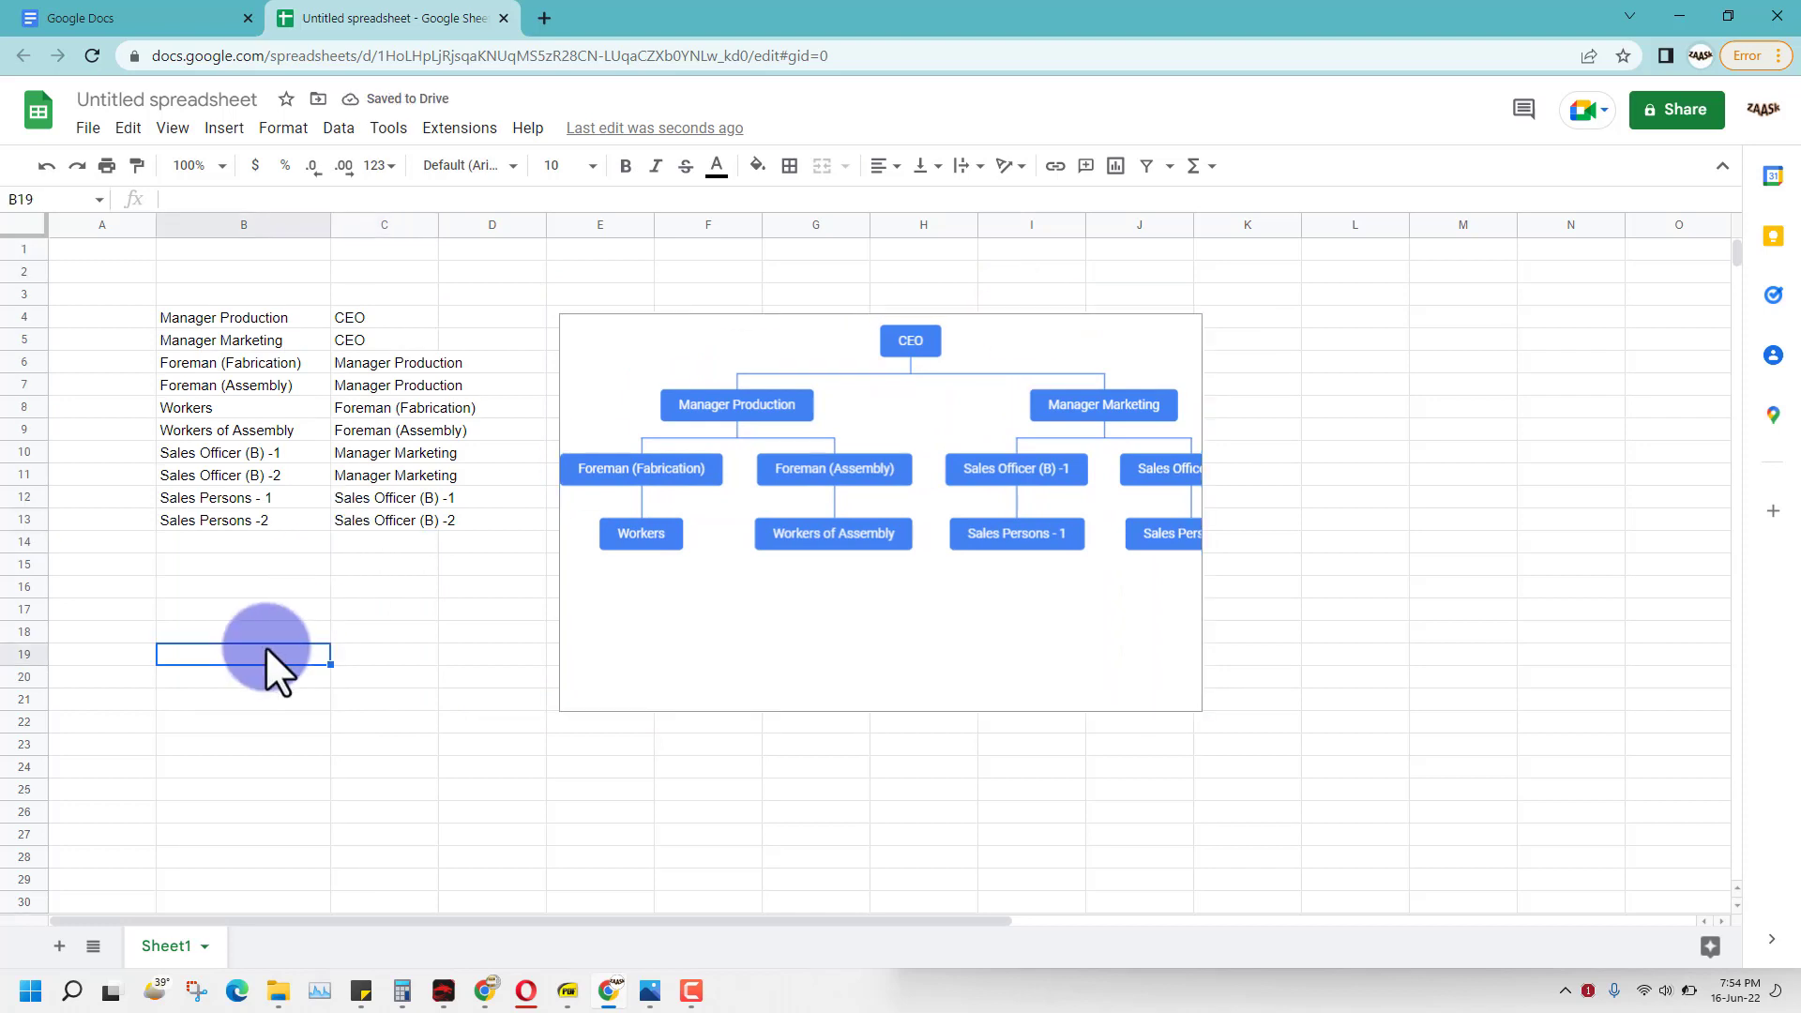
# Zoom the sheet to 125% and widen the org chart so every box shows fully.
pyautogui.click(214, 166)
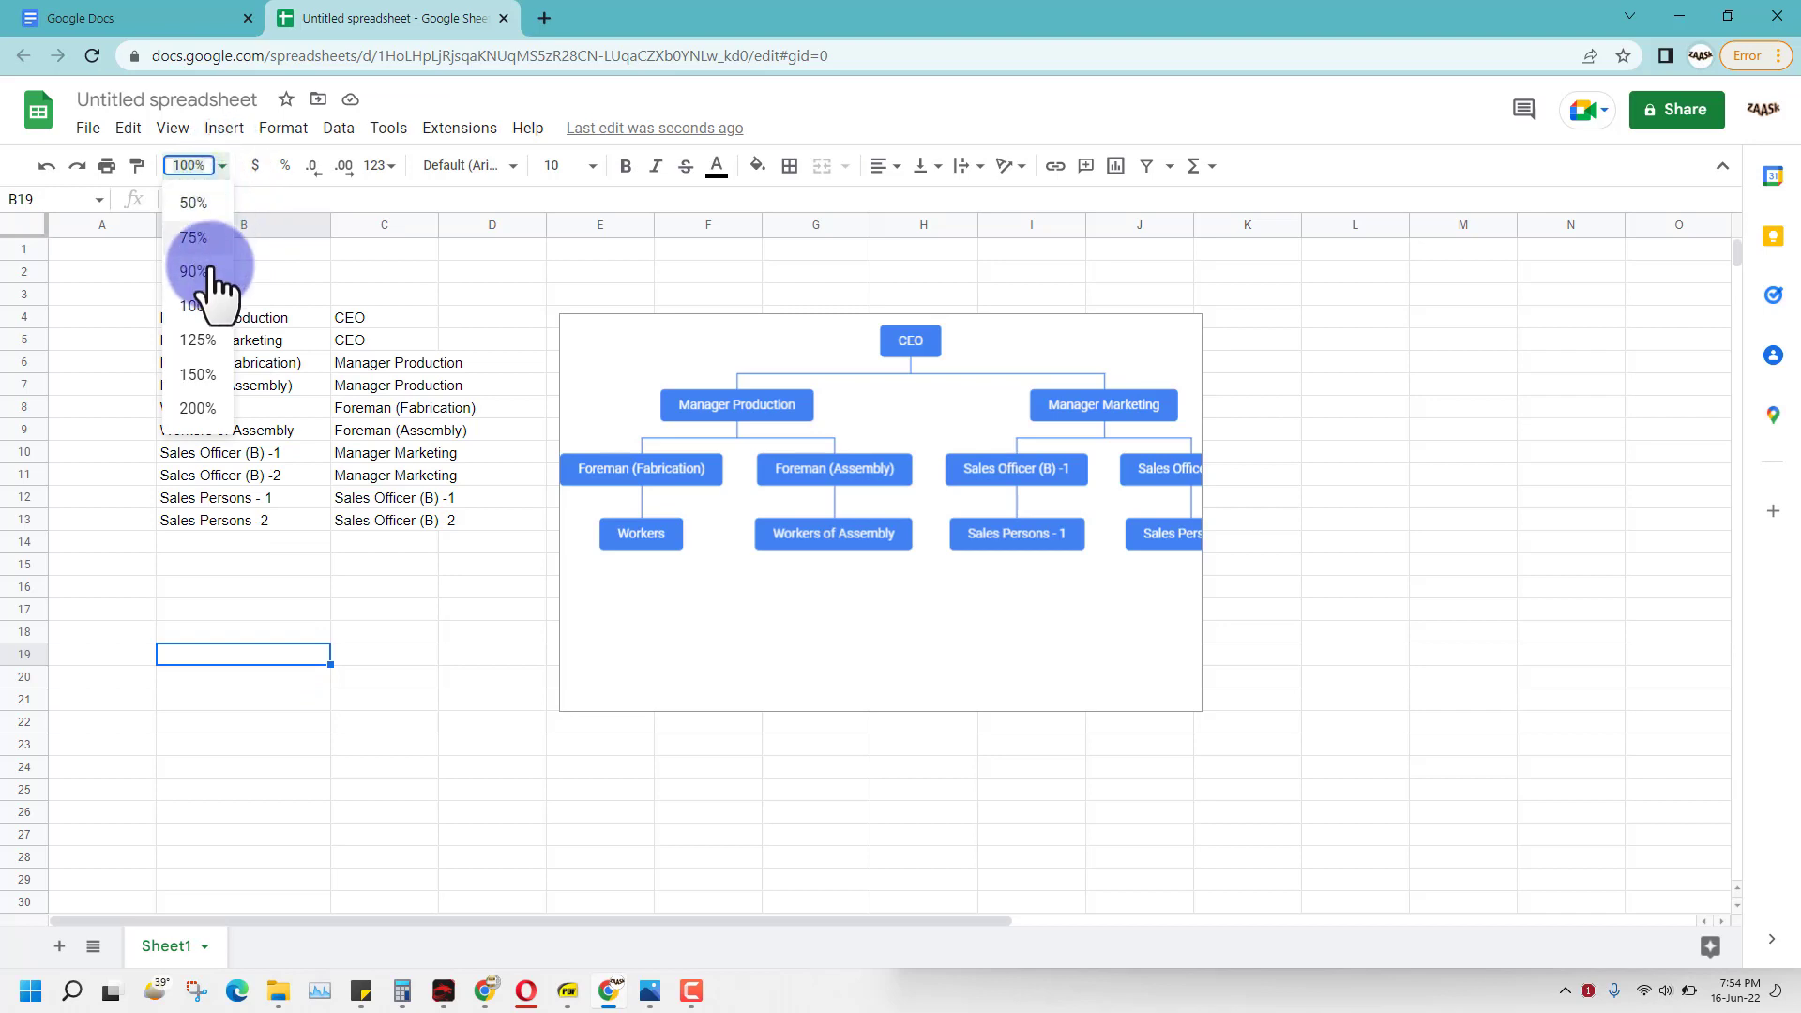
pyautogui.click(201, 341)
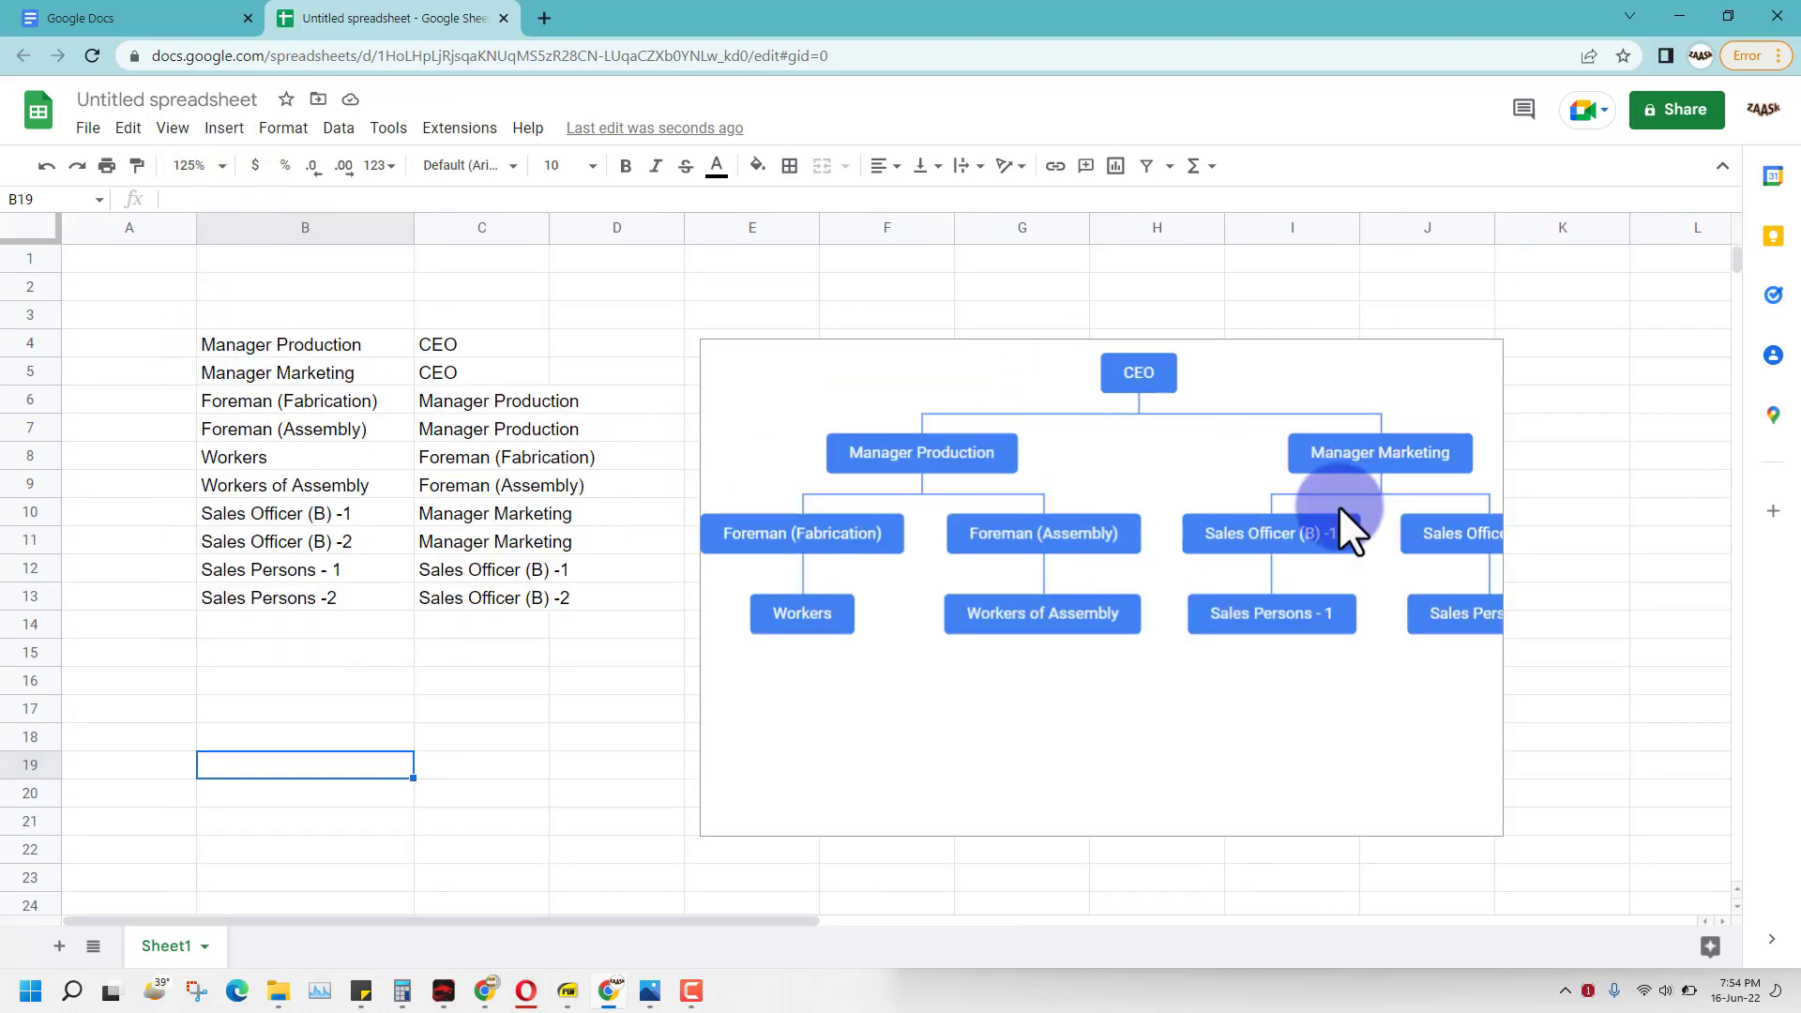
pyautogui.click(1428, 371)
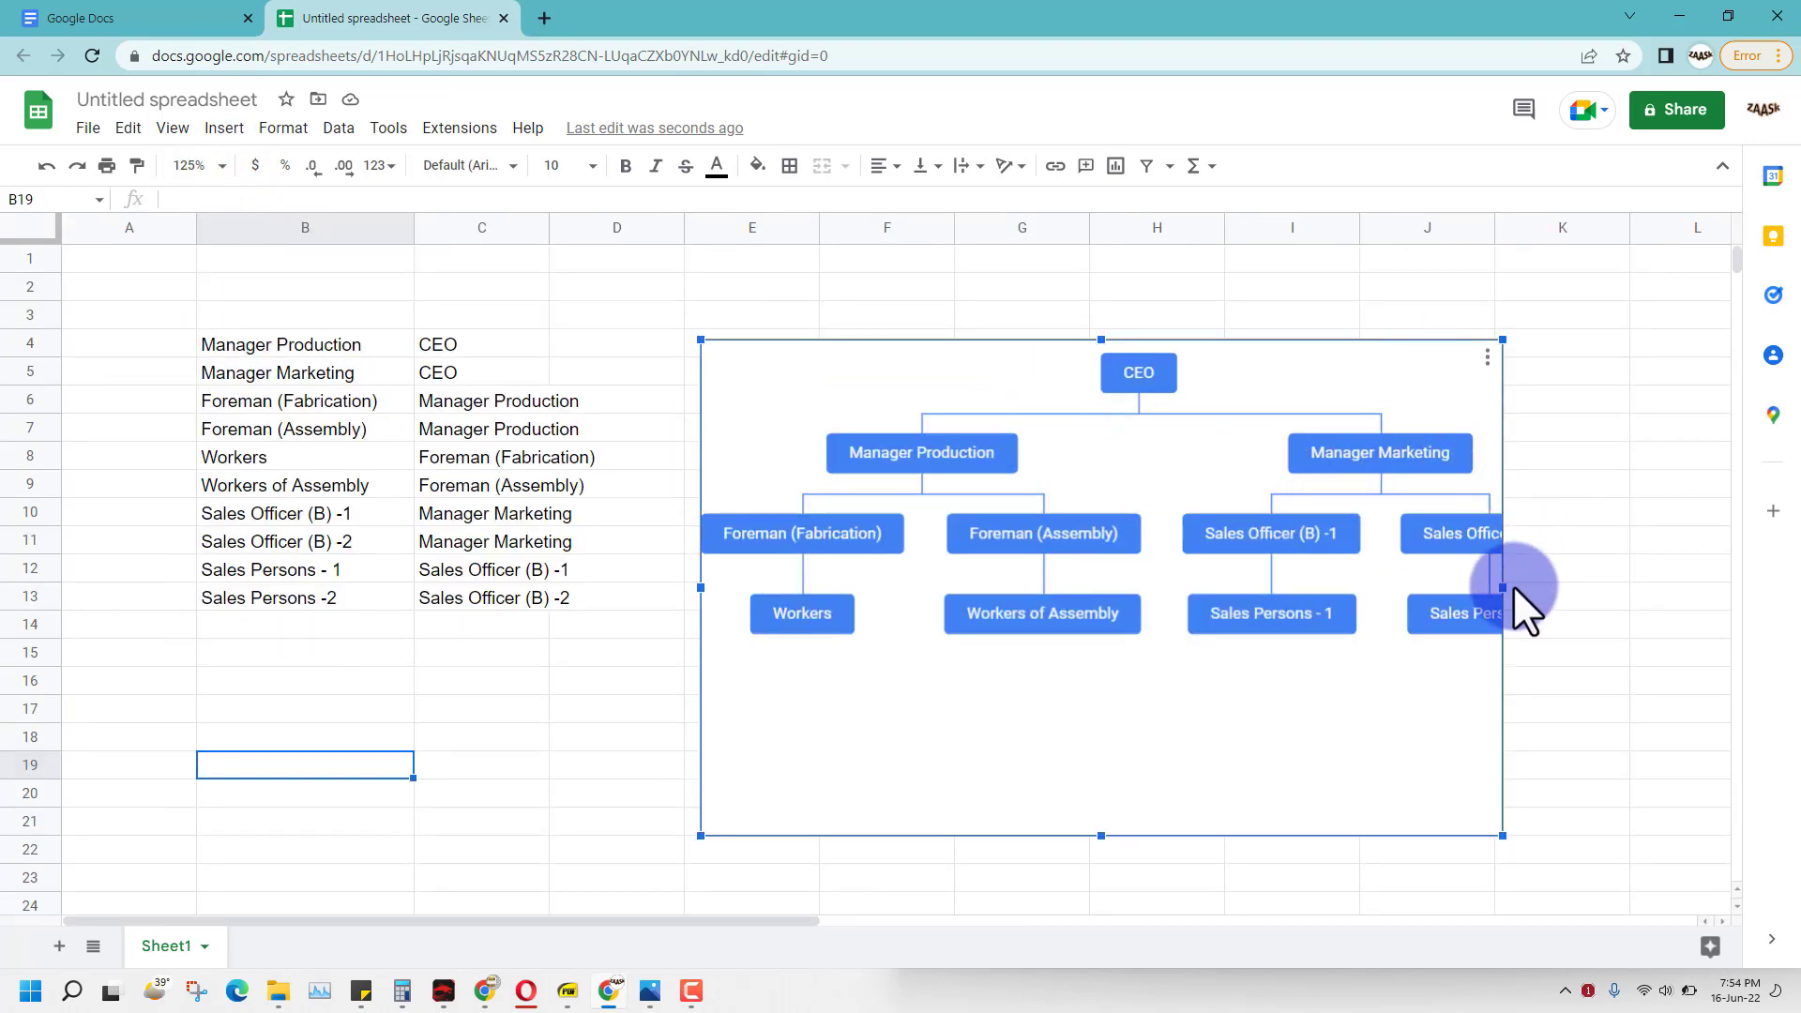
pyautogui.moveTo(1502, 587); pyautogui.dragTo(1626, 588)
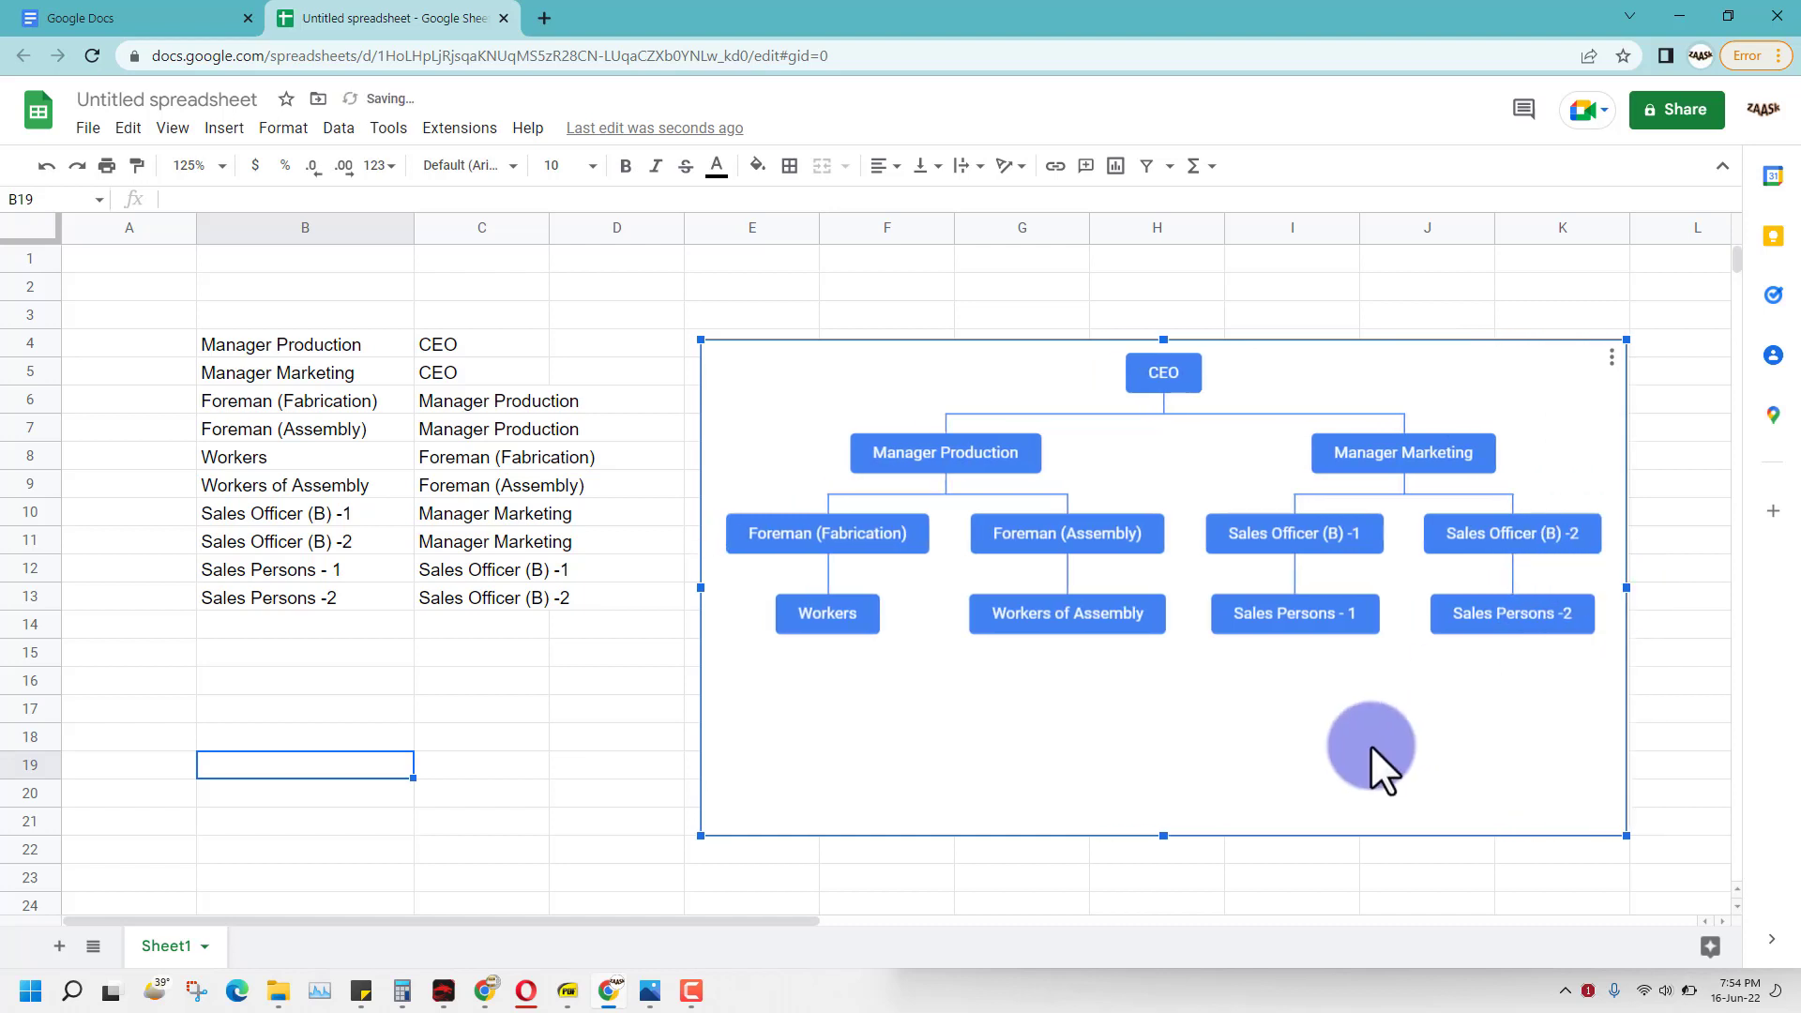